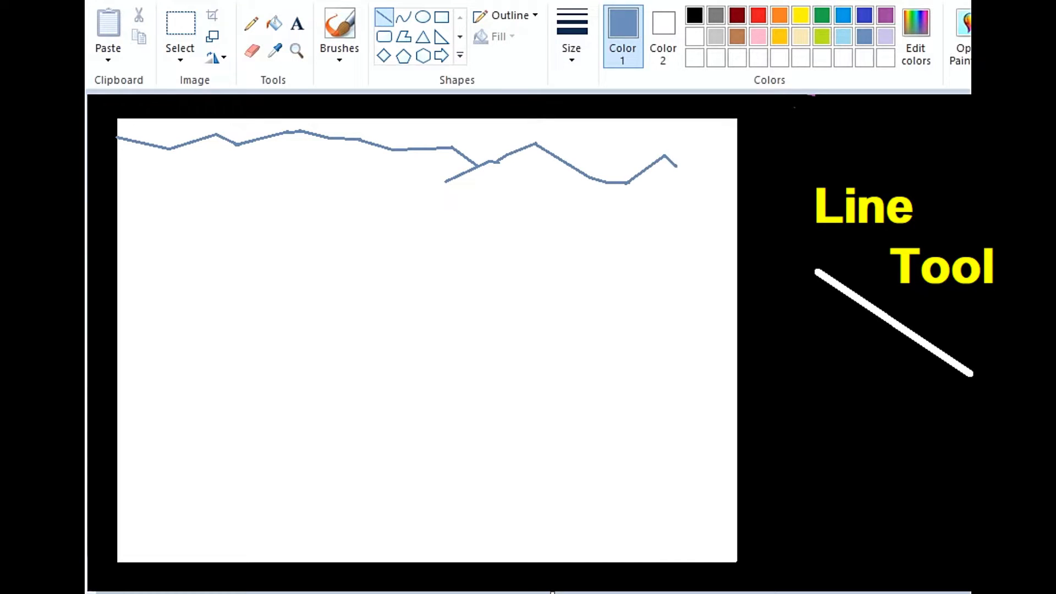
Finish the blue ridge outline to the canvas's right edge and draw a dark grey ridge line below it with the Line tool
{"action": "left_click_drag", "start_coordinate": [688, 161], "coordinate": [709, 179]}
{"action": "left_click_drag", "start_coordinate": [710, 180], "coordinate": [739, 186]}
{"action": "mouse_move", "coordinate": [117, 188]}
{"action": "left_mouse_down"}
{"action": "mouse_move", "coordinate": [296, 172]}
{"action": "mouse_move", "coordinate": [258, 181]}
{"action": "mouse_move", "coordinate": [292, 183]}
{"action": "left_mouse_up"}
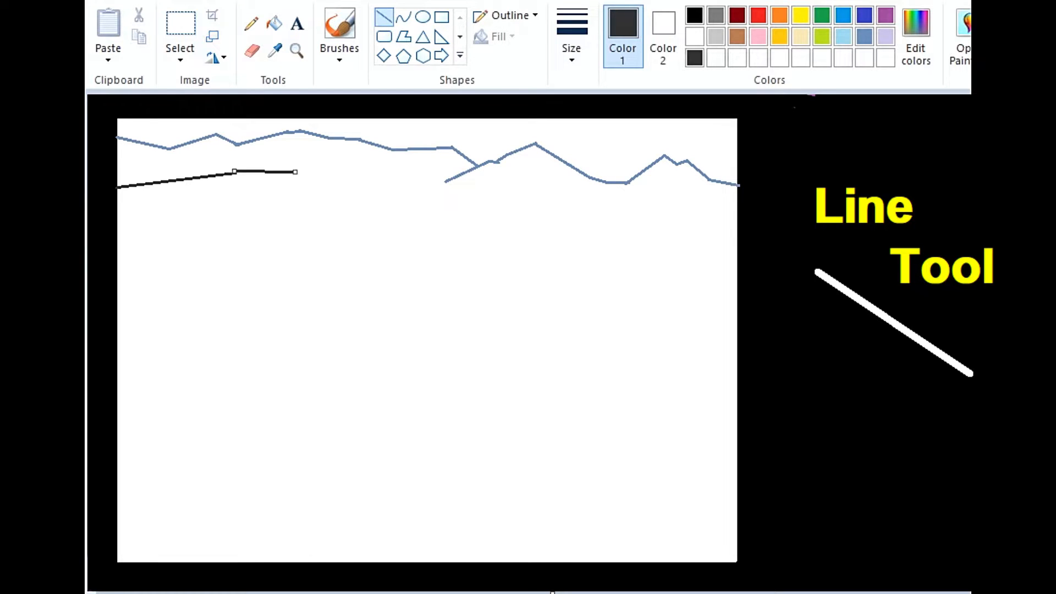
{"action": "key", "text": "ctrl+z"}
{"action": "left_click_drag", "start_coordinate": [292, 183], "coordinate": [325, 173]}
{"action": "left_click_drag", "start_coordinate": [325, 173], "coordinate": [379, 177]}
{"action": "left_click_drag", "start_coordinate": [379, 178], "coordinate": [476, 182]}
{"action": "left_click_drag", "start_coordinate": [476, 181], "coordinate": [528, 211]}
{"action": "left_click_drag", "start_coordinate": [528, 211], "coordinate": [619, 225]}
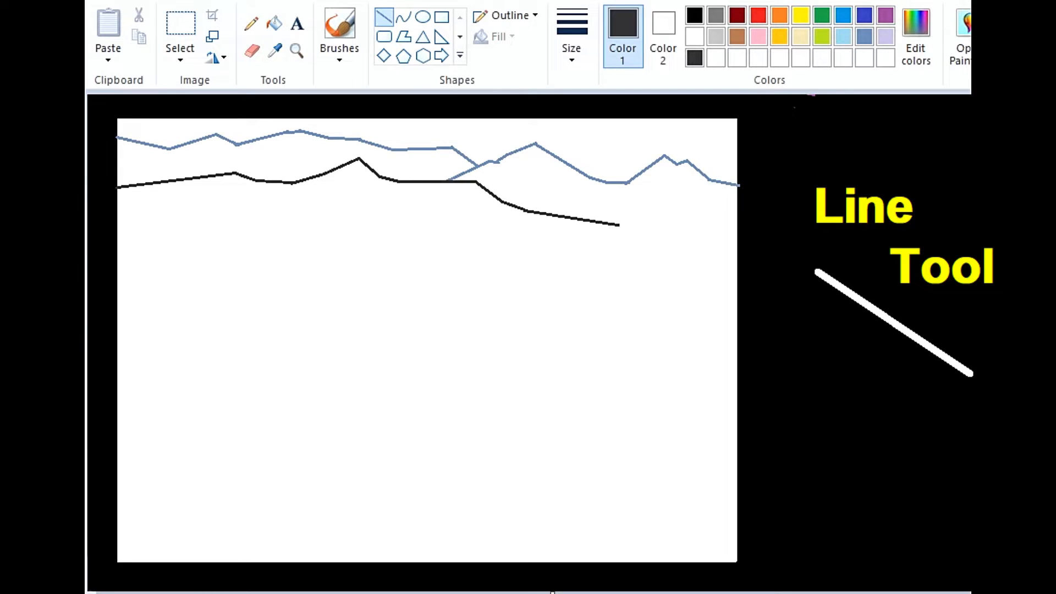
Fill the sky above the blue ridge outline with a custom bright sky blue
{"action": "left_click", "coordinate": [843, 15]}
{"action": "left_click", "coordinate": [274, 23]}
{"action": "left_click", "coordinate": [440, 131]}
{"action": "left_click", "coordinate": [916, 36]}
{"action": "left_click", "coordinate": [374, 441]}
{"action": "left_click", "coordinate": [440, 131]}
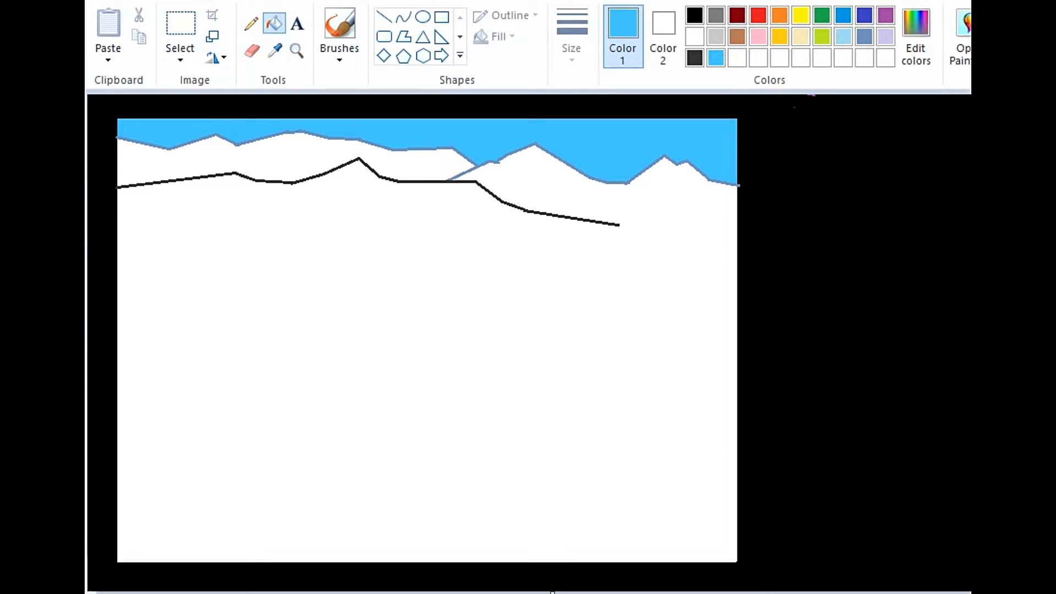
Fill the distant mountain range on the left of the picture with blue-gray
{"action": "left_click", "coordinate": [885, 37]}
{"action": "left_click", "coordinate": [297, 157]}
{"action": "left_click", "coordinate": [865, 36]}
{"action": "left_click", "coordinate": [297, 157]}
Pencil a bumpy green bush line across the right half below the mountains and fill the right-hand peaks with dark blue
{"action": "left_click", "coordinate": [251, 23]}
{"action": "left_click", "coordinate": [822, 15]}
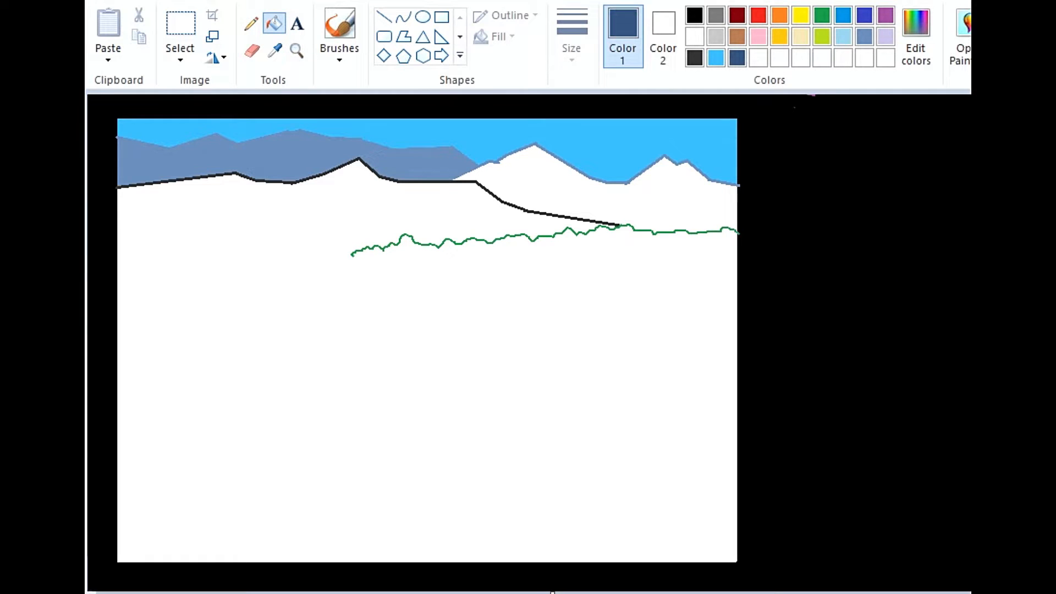
{"action": "left_click", "coordinate": [597, 199]}
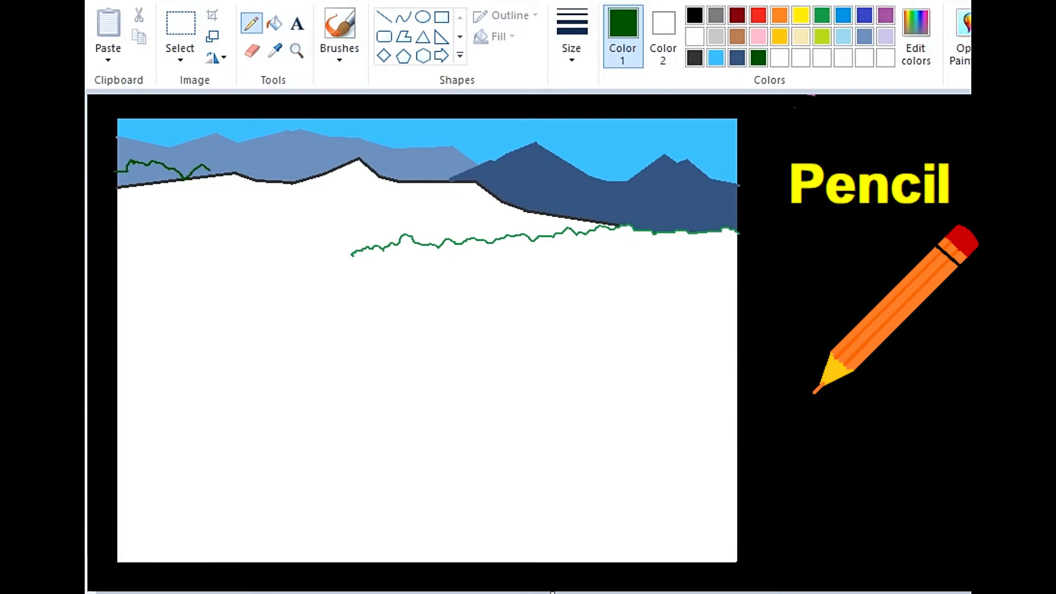
Outline the tree clump at the picture's left in dark green and the grassy peninsula below it in black with the Pencil
{"action": "mouse_move", "coordinate": [209, 170]}
{"action": "left_mouse_down"}
{"action": "mouse_move", "coordinate": [247, 192]}
{"action": "mouse_move", "coordinate": [262, 186]}
{"action": "mouse_move", "coordinate": [333, 211]}
{"action": "mouse_move", "coordinate": [353, 225]}
{"action": "mouse_move", "coordinate": [342, 265]}
{"action": "left_mouse_up"}
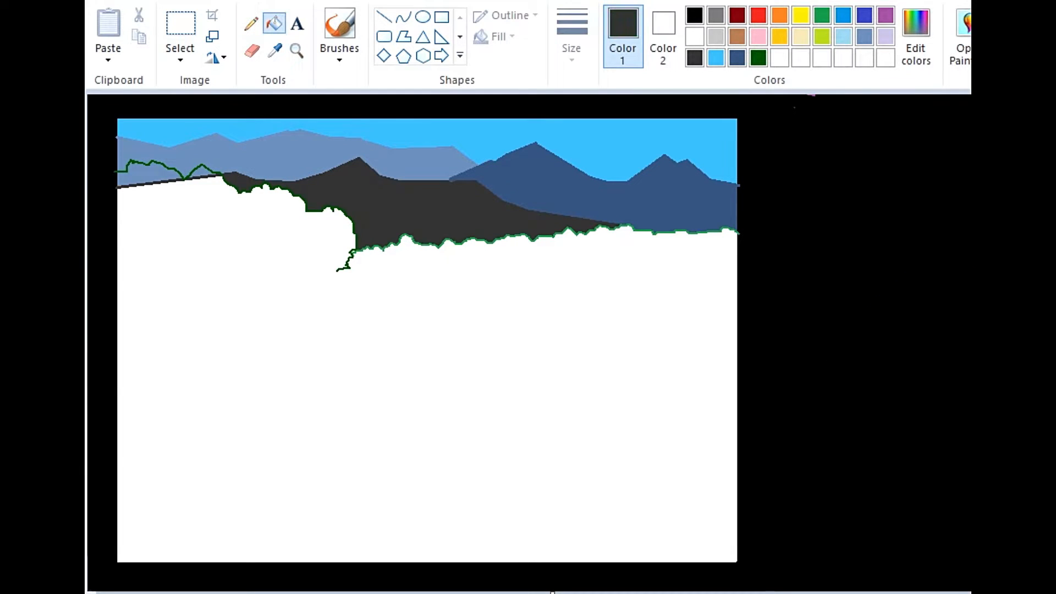
{"action": "left_click_drag", "start_coordinate": [118, 286], "coordinate": [168, 282]}
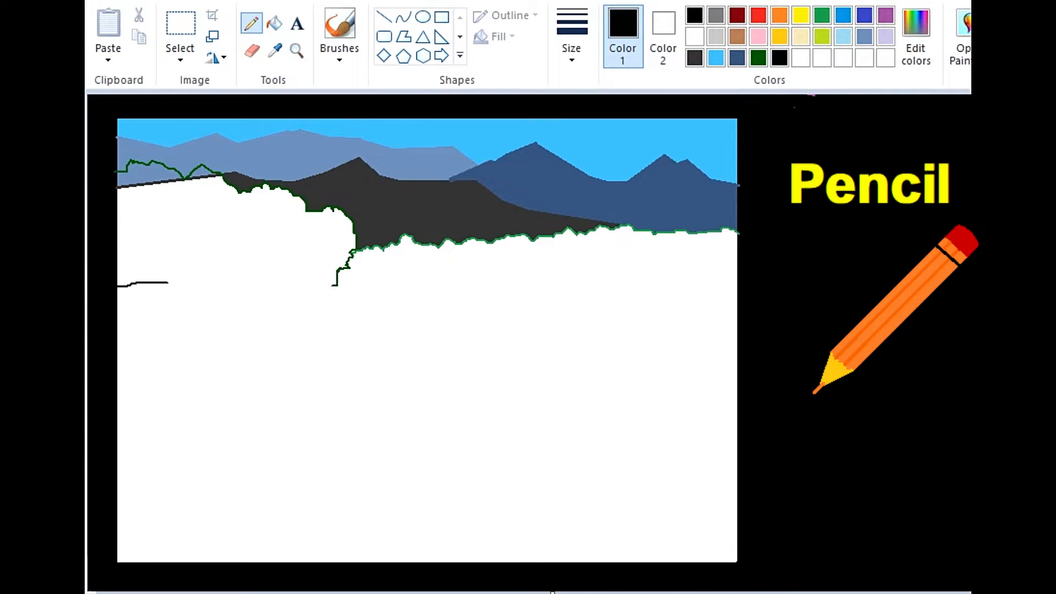
{"action": "mouse_move", "coordinate": [238, 286]}
{"action": "left_mouse_down"}
{"action": "mouse_move", "coordinate": [344, 284]}
{"action": "mouse_move", "coordinate": [486, 308]}
{"action": "left_mouse_up"}
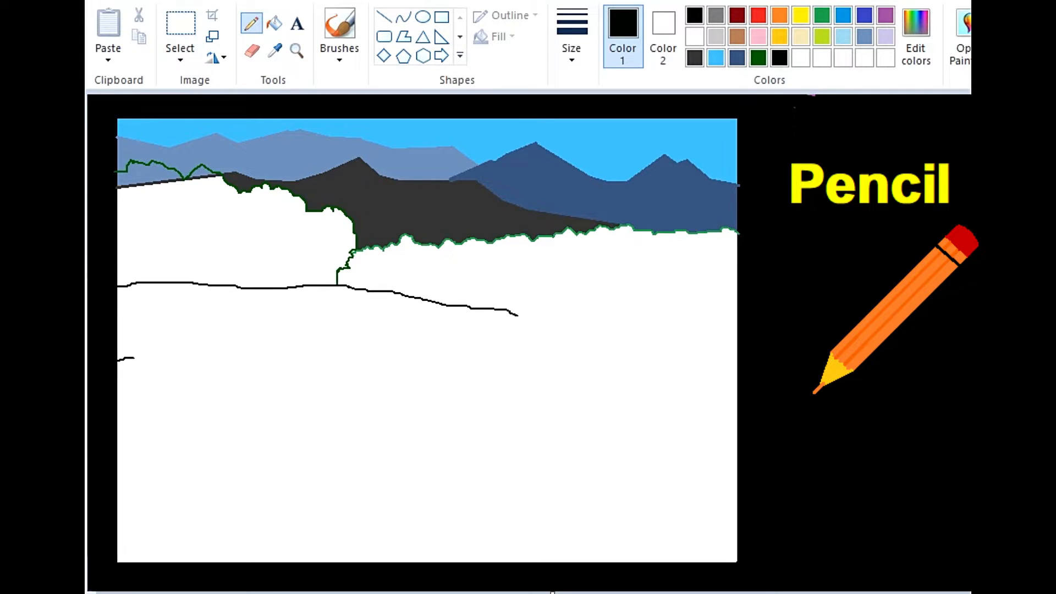
{"action": "left_click_drag", "start_coordinate": [196, 360], "coordinate": [493, 327]}
Pencil two near-black green lines from the peninsula to the canvas's right edge to outline the far bank
{"action": "left_click_drag", "start_coordinate": [348, 284], "coordinate": [398, 285]}
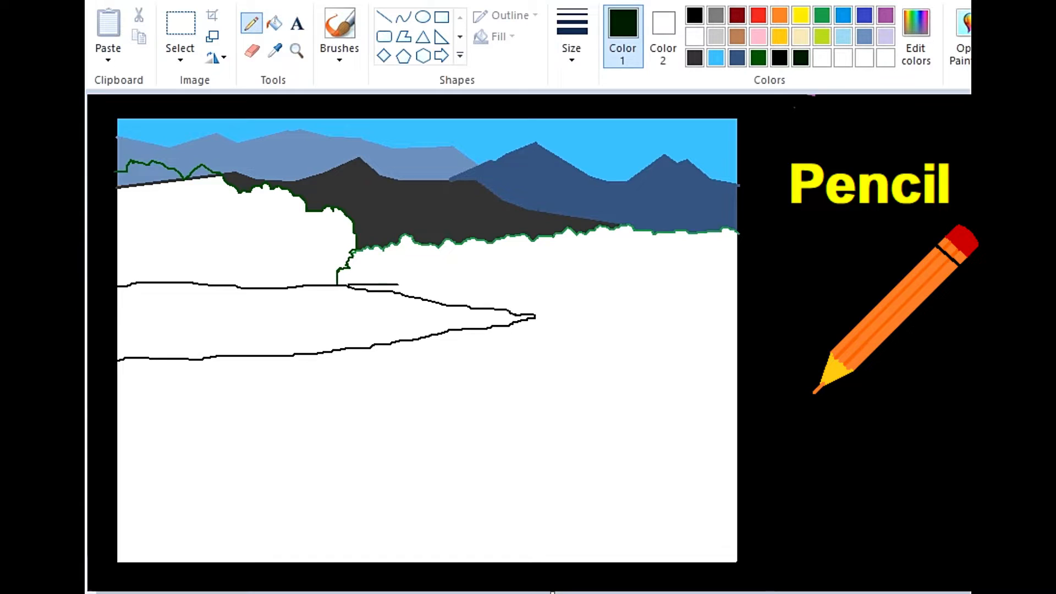
{"action": "left_click_drag", "start_coordinate": [470, 279], "coordinate": [577, 262]}
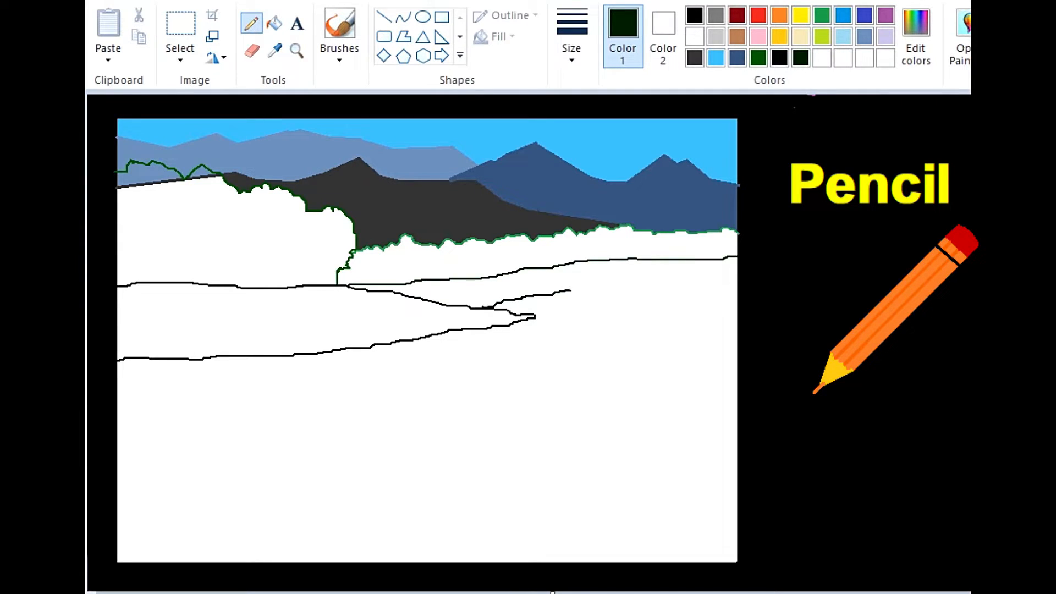
{"action": "left_click_drag", "start_coordinate": [651, 279], "coordinate": [733, 276]}
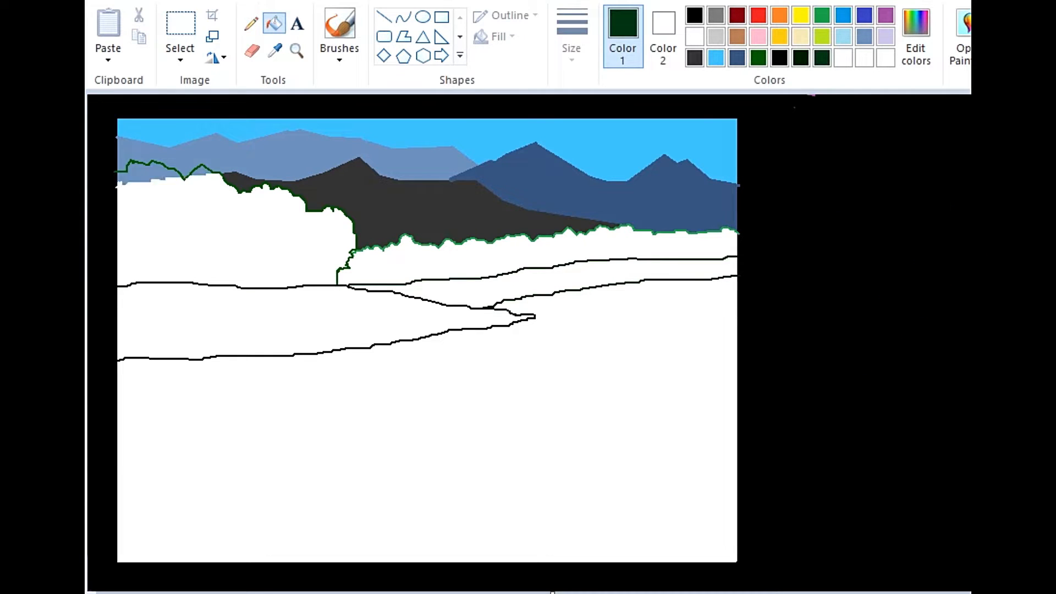
Fill the left tree clump, including its crown tips, with very dark green and the far bank strip with dark green
{"action": "left_click", "coordinate": [231, 237]}
{"action": "left_click", "coordinate": [148, 173]}
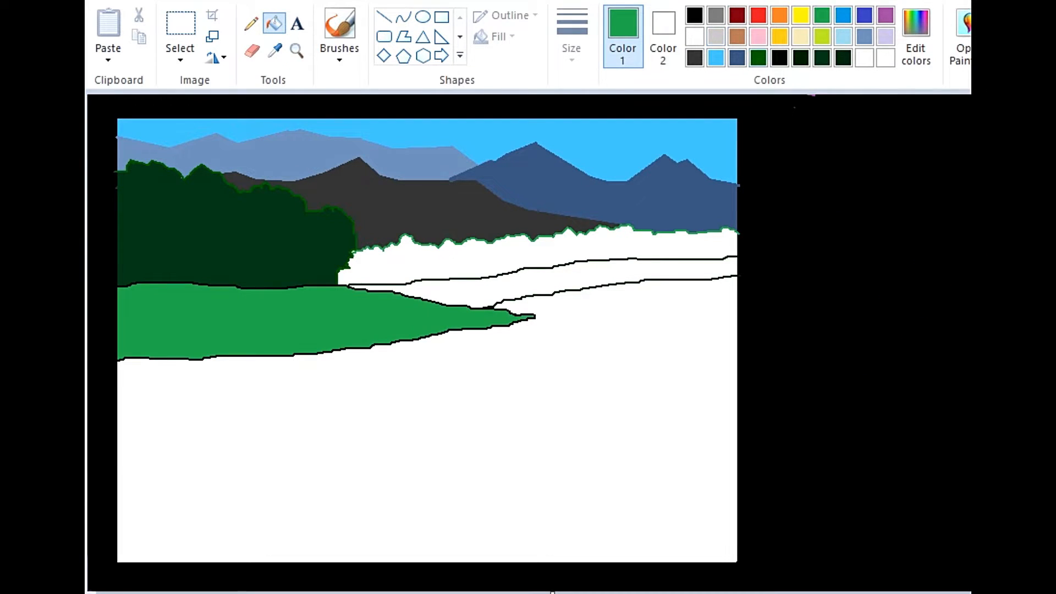
{"action": "left_click", "coordinate": [757, 57]}
{"action": "left_click", "coordinate": [605, 271]}
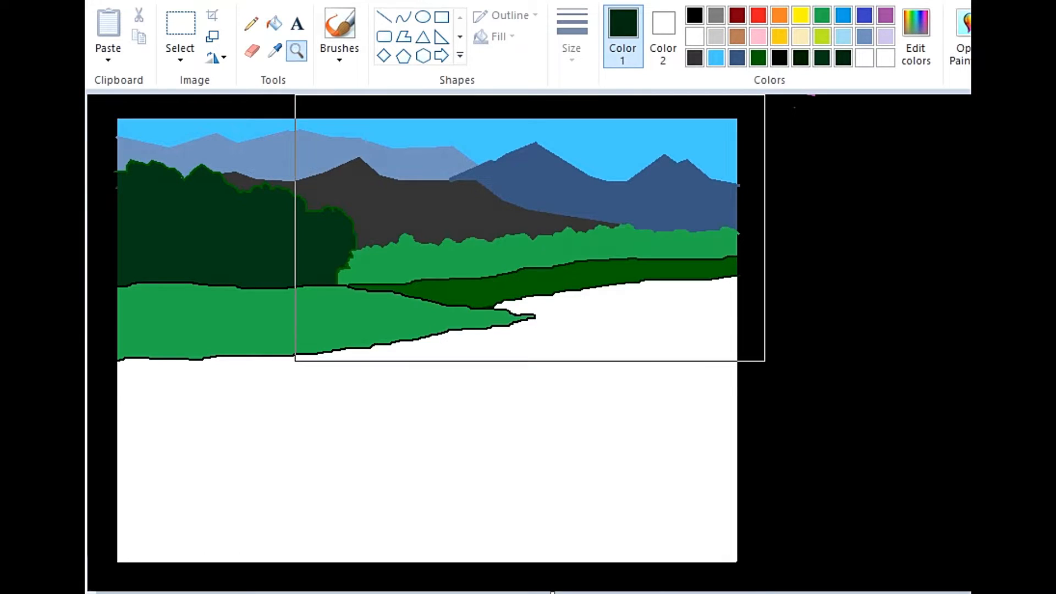
Pencil a jagged very dark green edge along the foot of the far bushes and fill the band beneath it
{"action": "left_click", "coordinate": [530, 221]}
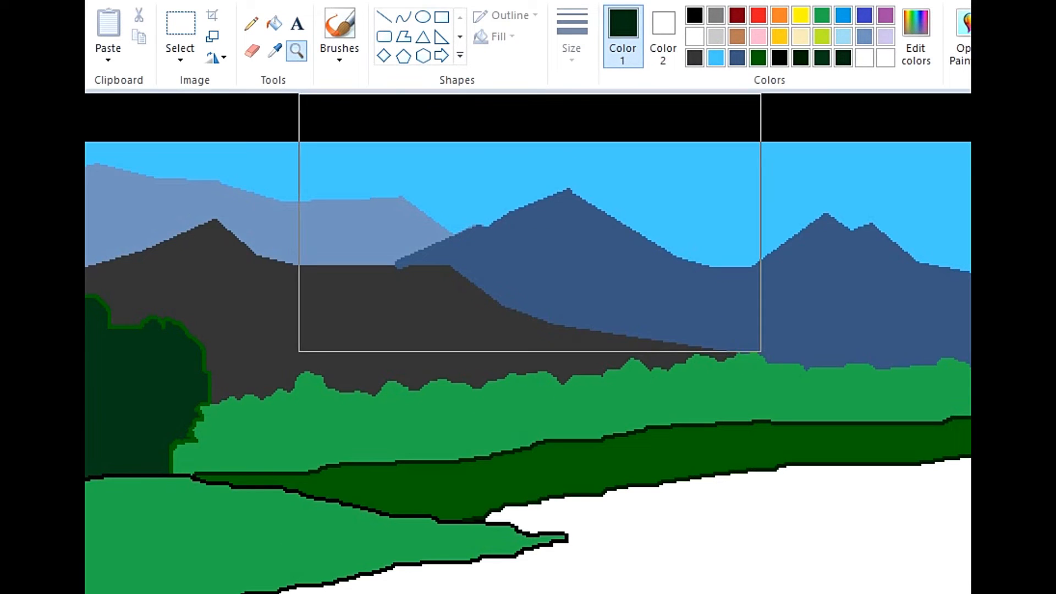
{"action": "left_click", "coordinate": [252, 23]}
{"action": "mouse_move", "coordinate": [174, 451]}
{"action": "left_mouse_down"}
{"action": "mouse_move", "coordinate": [263, 456]}
{"action": "mouse_move", "coordinate": [455, 439]}
{"action": "mouse_move", "coordinate": [652, 407]}
{"action": "mouse_move", "coordinate": [971, 400]}
{"action": "left_mouse_up"}
{"action": "left_click", "coordinate": [273, 23]}
{"action": "left_click", "coordinate": [264, 465]}
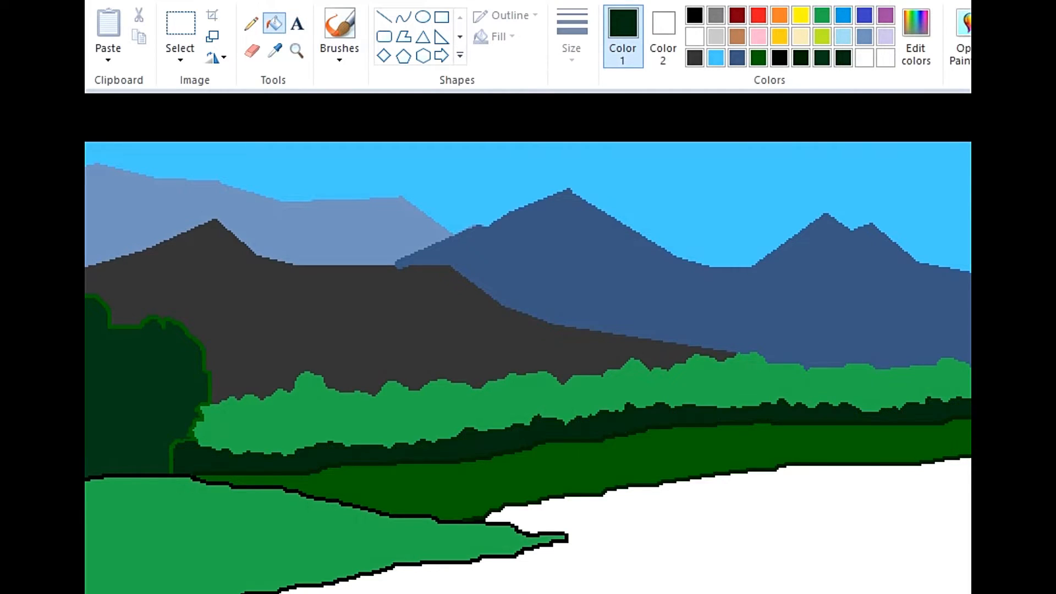
Pencil a lime highlight band along the lower part of the far bushes and a dark green jagged line through their middle
{"action": "left_click", "coordinate": [251, 23]}
{"action": "left_click", "coordinate": [821, 36]}
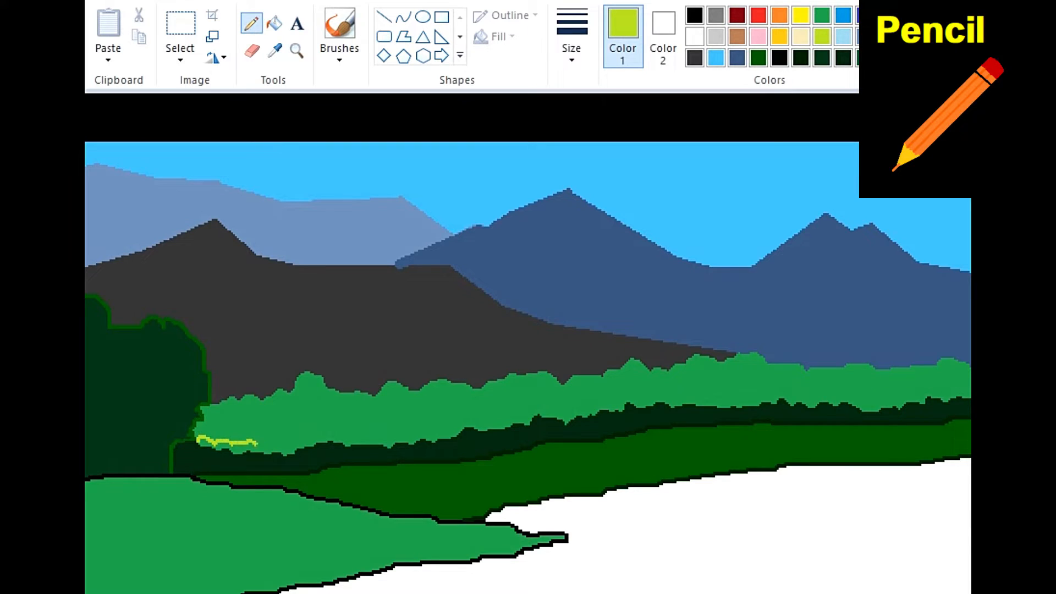
{"action": "left_click_drag", "start_coordinate": [256, 443], "coordinate": [313, 436]}
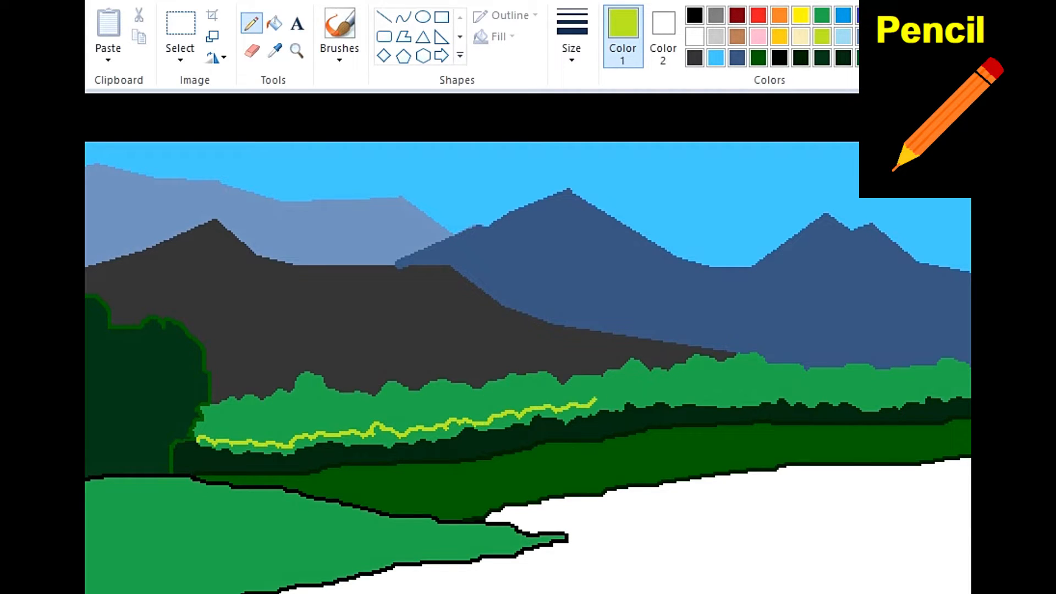
{"action": "left_click_drag", "start_coordinate": [636, 391], "coordinate": [694, 396]}
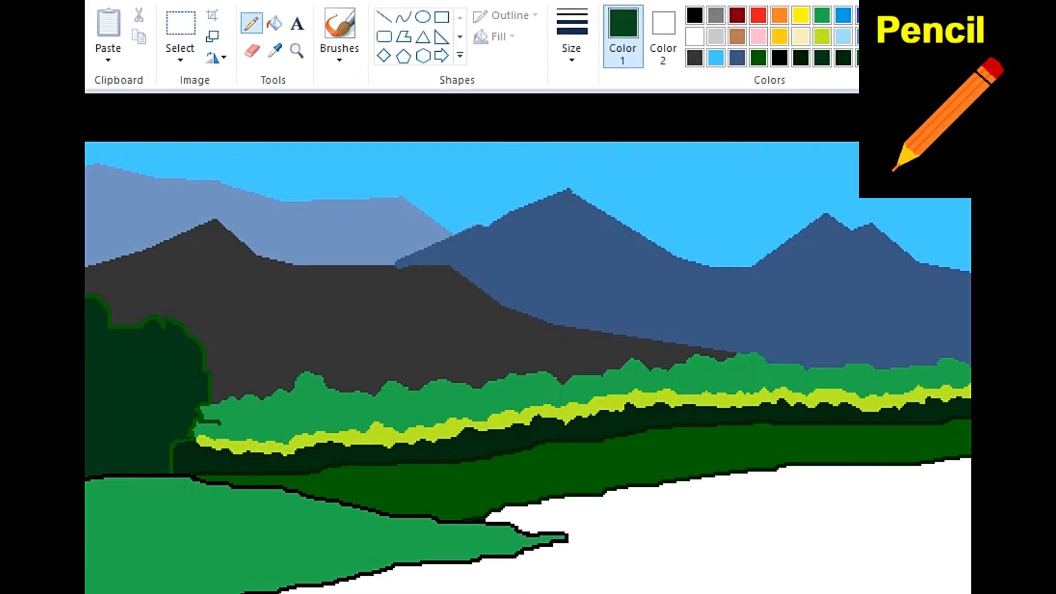
{"action": "mouse_move", "coordinate": [220, 426]}
{"action": "left_mouse_down"}
{"action": "mouse_move", "coordinate": [647, 376]}
{"action": "mouse_move", "coordinate": [776, 377]}
{"action": "left_mouse_up"}
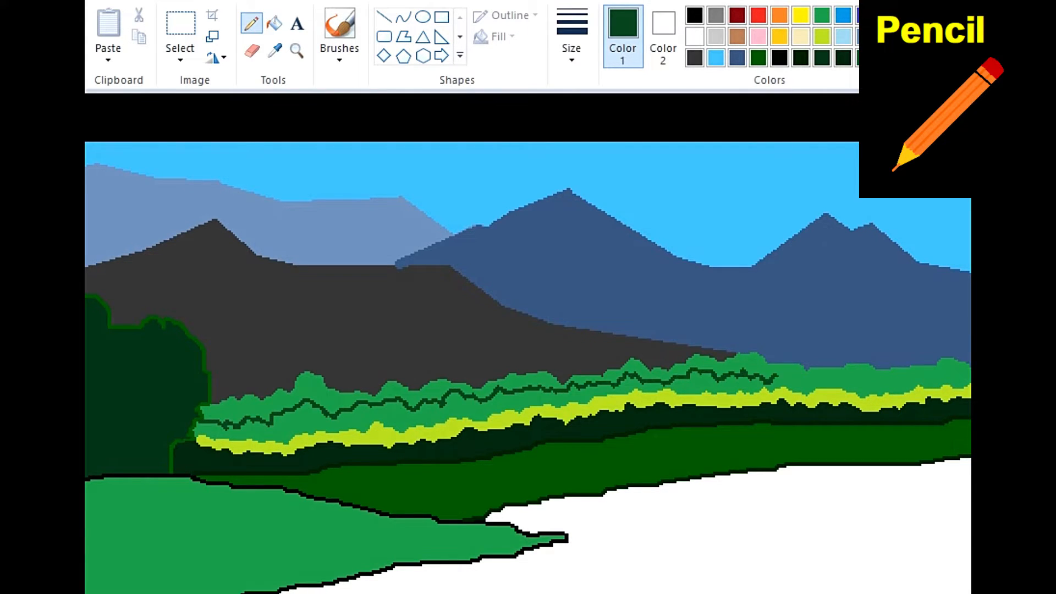
{"action": "left_click_drag", "start_coordinate": [884, 380], "coordinate": [940, 371]}
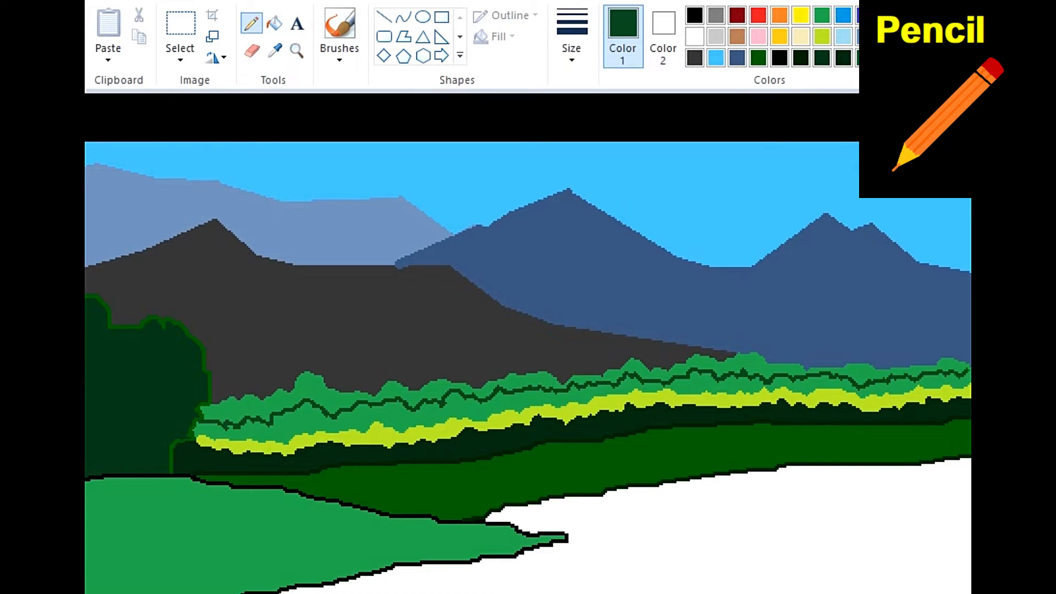
Outline a rounded foliage clump at the left edge of the near-black tree mass and fill it with dark green
{"action": "left_click", "coordinate": [296, 50]}
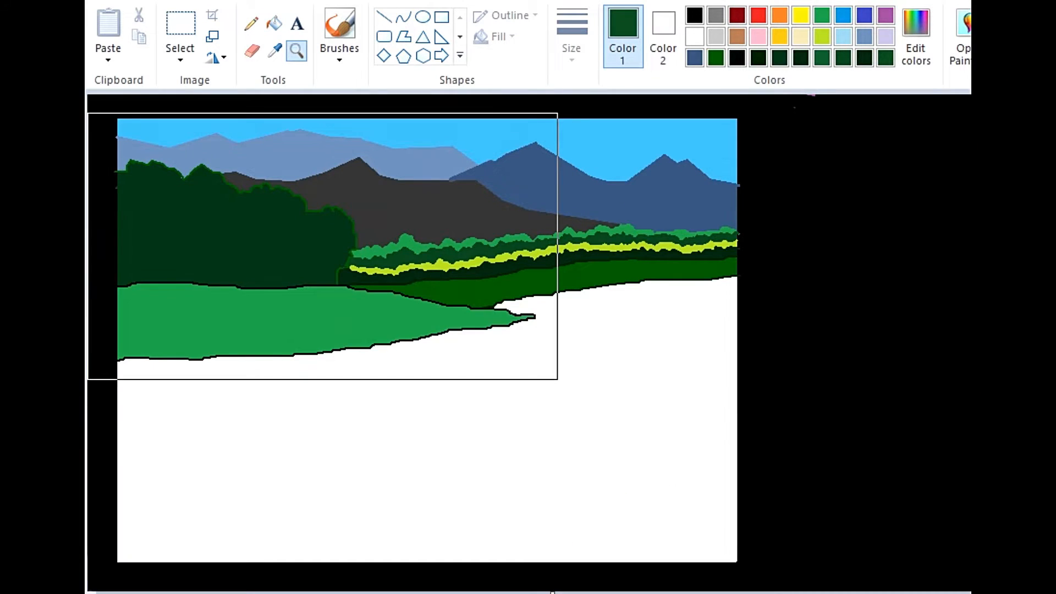
{"action": "left_click", "coordinate": [322, 245]}
{"action": "left_click", "coordinate": [318, 239]}
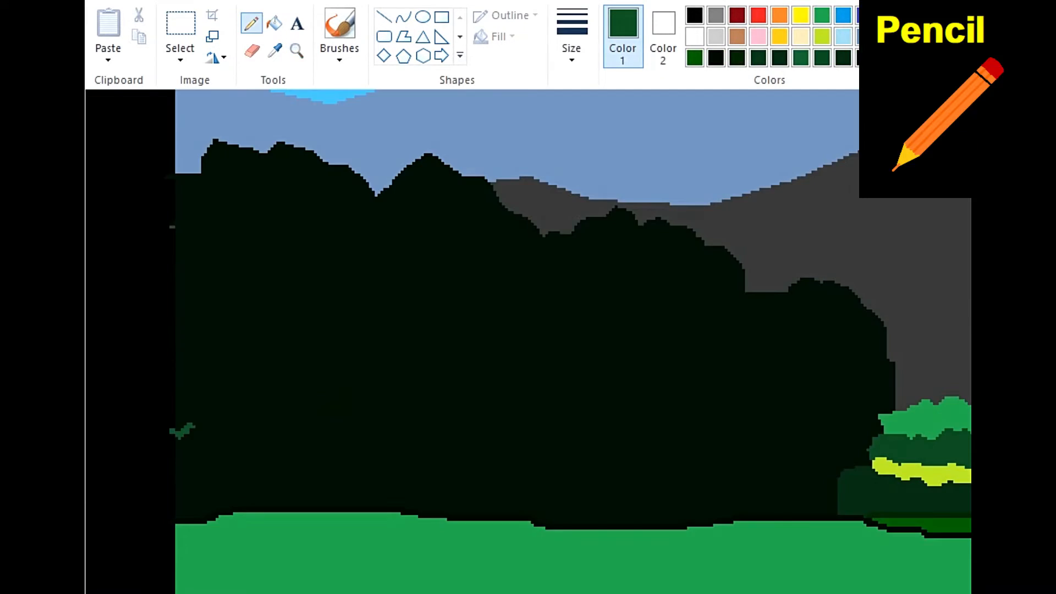
{"action": "mouse_move", "coordinate": [194, 424]}
{"action": "left_mouse_down"}
{"action": "mouse_move", "coordinate": [214, 403]}
{"action": "mouse_move", "coordinate": [283, 418]}
{"action": "mouse_move", "coordinate": [312, 411]}
{"action": "mouse_move", "coordinate": [329, 373]}
{"action": "mouse_move", "coordinate": [316, 354]}
{"action": "mouse_move", "coordinate": [264, 338]}
{"action": "mouse_move", "coordinate": [210, 338]}
{"action": "left_mouse_up"}
{"action": "left_click", "coordinate": [759, 57]}
{"action": "left_click", "coordinate": [273, 23]}
{"action": "left_click", "coordinate": [253, 377]}
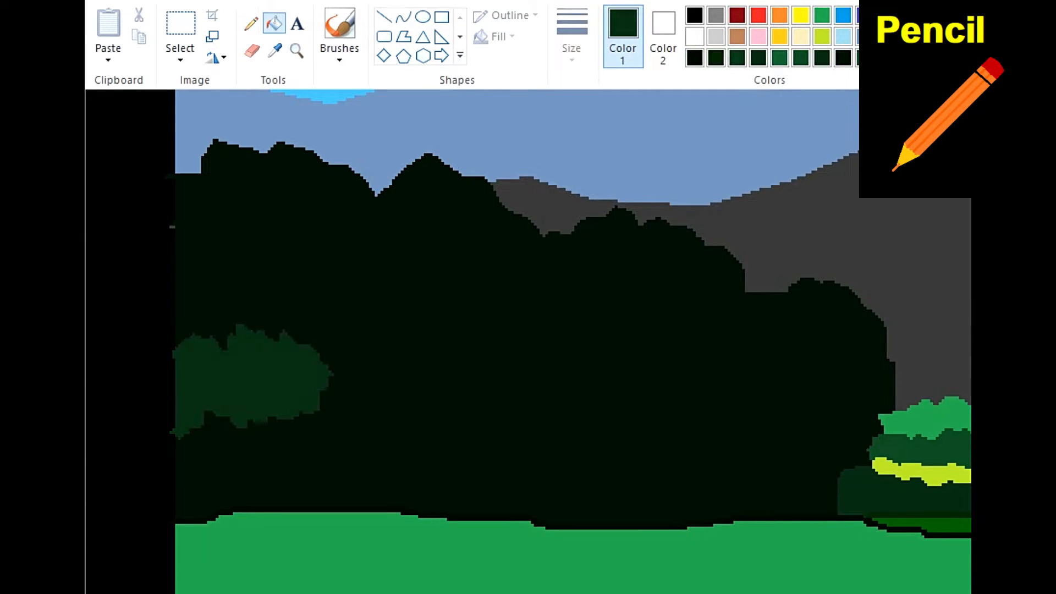
Draw and fill a medium green foliage clump beside the first one, with a lighter green clump above it
{"action": "left_click", "coordinate": [251, 23]}
{"action": "left_click", "coordinate": [801, 58]}
{"action": "mouse_move", "coordinate": [262, 423]}
{"action": "left_mouse_down"}
{"action": "mouse_move", "coordinate": [369, 415]}
{"action": "mouse_move", "coordinate": [267, 425]}
{"action": "left_mouse_up"}
{"action": "left_click", "coordinate": [274, 23]}
{"action": "left_click", "coordinate": [404, 404]}
{"action": "left_click", "coordinate": [252, 23]}
{"action": "left_click", "coordinate": [821, 16]}
{"action": "left_click_drag", "start_coordinate": [403, 354], "coordinate": [295, 336]}
{"action": "left_click", "coordinate": [274, 23]}
Draw a small olive foliage patch near the middle of the tree mass and fill it
{"action": "mouse_move", "coordinate": [487, 422]}
{"action": "left_mouse_down"}
{"action": "mouse_move", "coordinate": [551, 405]}
{"action": "mouse_move", "coordinate": [445, 395]}
{"action": "mouse_move", "coordinate": [511, 335]}
{"action": "mouse_move", "coordinate": [573, 429]}
{"action": "mouse_move", "coordinate": [538, 421]}
{"action": "left_mouse_up"}
{"action": "left_click", "coordinate": [274, 23]}
{"action": "left_click", "coordinate": [495, 404]}
Fill the remaining lower foliage clumps in the middle and right of the tree mass with varied dark and medium greens
{"action": "left_click", "coordinate": [251, 23]}
{"action": "left_click", "coordinate": [274, 23]}
{"action": "left_click", "coordinate": [561, 374]}
{"action": "left_click", "coordinate": [660, 380]}
{"action": "left_click_drag", "start_coordinate": [723, 424], "coordinate": [836, 472]}
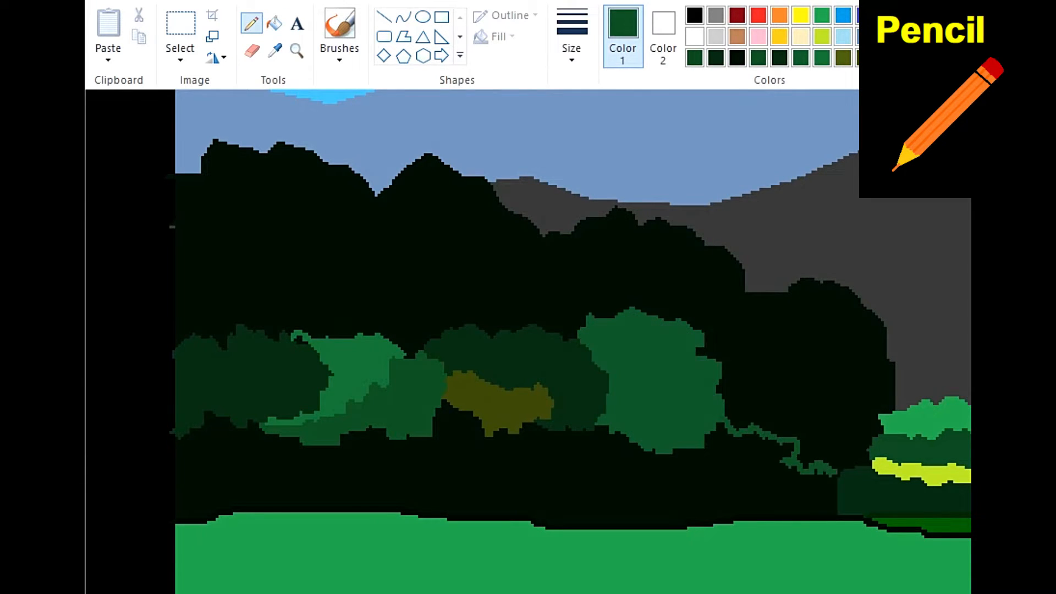
{"action": "left_click", "coordinate": [803, 396]}
Pencil four bright green highlight patches along the tops of the lower foliage clumps and fill them
{"action": "left_click", "coordinate": [822, 16]}
{"action": "left_click_drag", "start_coordinate": [176, 330], "coordinate": [285, 329]}
{"action": "left_click_drag", "start_coordinate": [388, 339], "coordinate": [468, 320]}
{"action": "left_click_drag", "start_coordinate": [536, 325], "coordinate": [584, 322]}
{"action": "left_click_drag", "start_coordinate": [648, 311], "coordinate": [831, 343]}
{"action": "left_click", "coordinate": [274, 23]}
Draw three dark teal-green foliage clumps above the bright green highlight patches
{"action": "left_click_drag", "start_coordinate": [176, 271], "coordinate": [331, 336]}
{"action": "mouse_move", "coordinate": [435, 302]}
{"action": "left_mouse_down"}
{"action": "mouse_move", "coordinate": [525, 246]}
{"action": "mouse_move", "coordinate": [593, 310]}
{"action": "left_mouse_up"}
{"action": "left_click_drag", "start_coordinate": [732, 305], "coordinate": [836, 294]}
Add bright green foliage clumps at the upper left and centre right of the tree mass
{"action": "left_click", "coordinate": [822, 15]}
{"action": "mouse_move", "coordinate": [200, 173]}
{"action": "left_mouse_down"}
{"action": "mouse_move", "coordinate": [279, 214]}
{"action": "mouse_move", "coordinate": [302, 252]}
{"action": "left_mouse_up"}
{"action": "left_click", "coordinate": [236, 220]}
{"action": "left_click", "coordinate": [616, 286]}
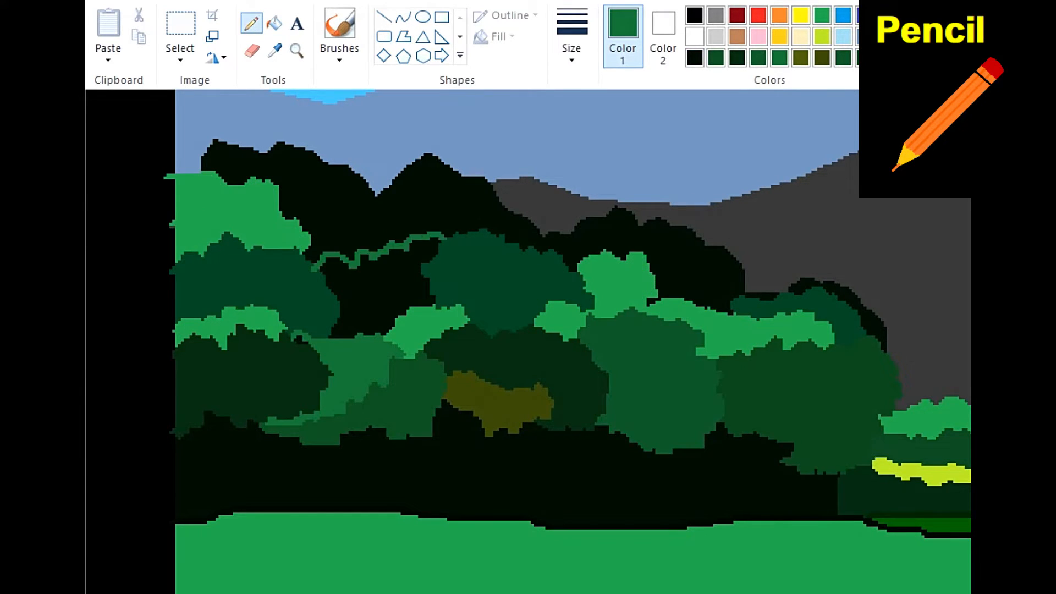
Fill the remaining dark gaps between the upper foliage clumps with medium greens
{"action": "left_click", "coordinate": [759, 57]}
{"action": "left_click", "coordinate": [379, 286]}
{"action": "left_click", "coordinate": [274, 23]}
{"action": "left_click", "coordinate": [704, 274]}
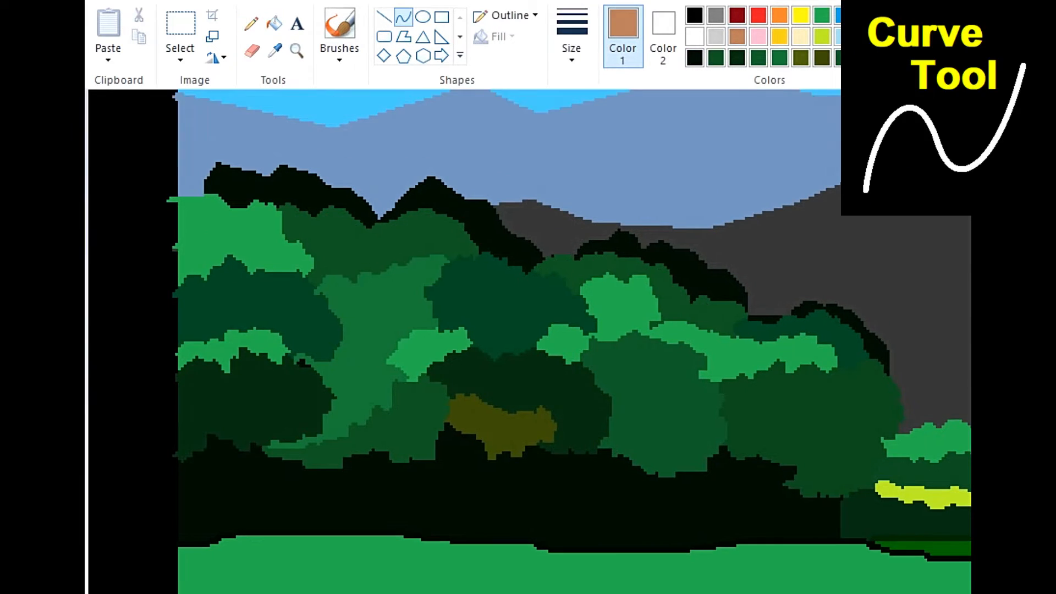
Draw a forked brown tree trunk at the left end of the forest with two curves
{"action": "left_click_drag", "start_coordinate": [193, 405], "coordinate": [220, 540]}
{"action": "left_click", "coordinate": [225, 461]}
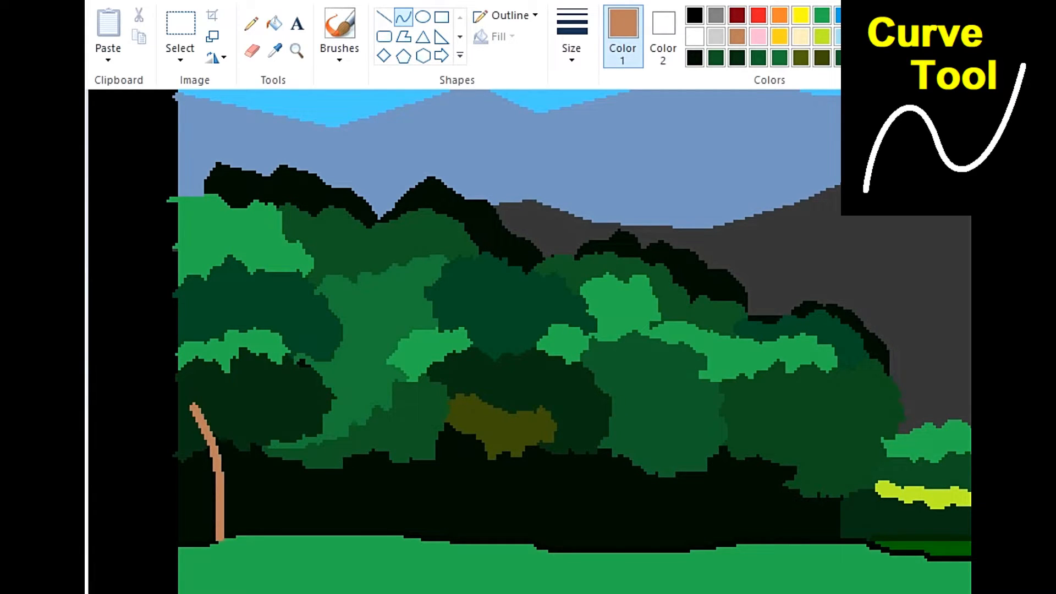
{"action": "left_click", "coordinate": [228, 498]}
{"action": "left_click_drag", "start_coordinate": [254, 406], "coordinate": [225, 538]}
{"action": "left_click", "coordinate": [249, 444]}
{"action": "left_click", "coordinate": [250, 442]}
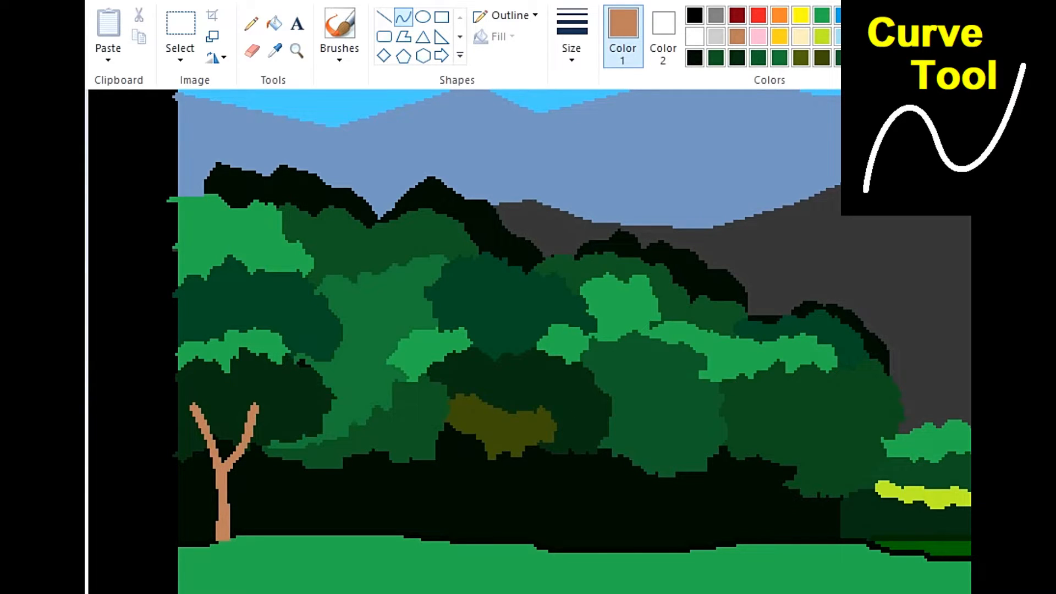
Draw a second, smaller forked brown trunk beside the first with the Curve tool
{"action": "mouse_move", "coordinate": [274, 444]}
{"action": "left_mouse_down"}
{"action": "mouse_move", "coordinate": [306, 486]}
{"action": "mouse_move", "coordinate": [279, 467]}
{"action": "left_mouse_up"}
{"action": "left_click_drag", "start_coordinate": [336, 440], "coordinate": [311, 533]}
{"action": "left_click", "coordinate": [327, 468]}
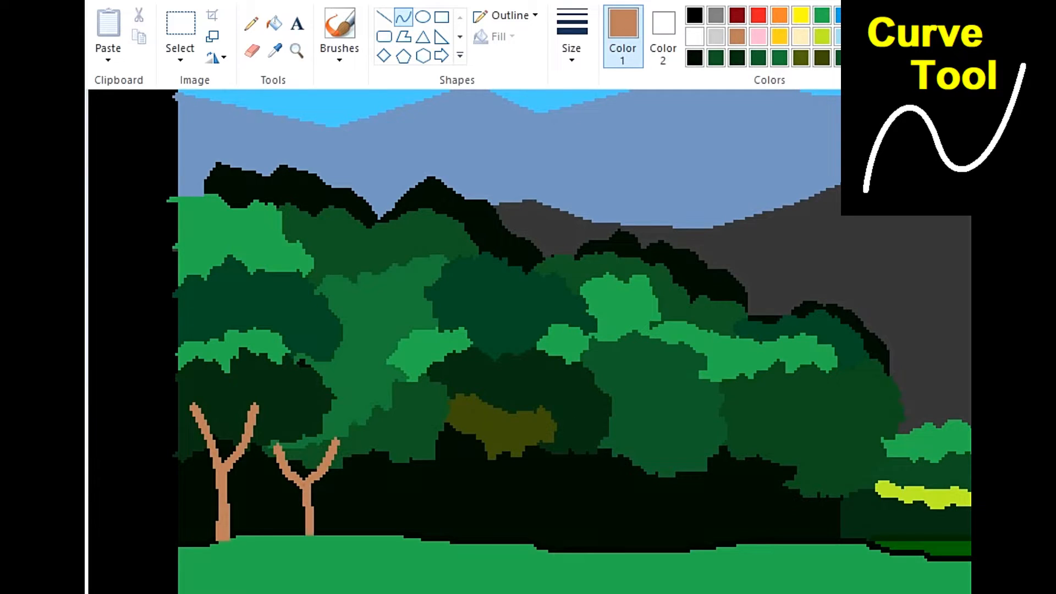
Draw a third forked brown trunk next to the second one, rooted on the grass edge
{"action": "left_click_drag", "start_coordinate": [358, 455], "coordinate": [380, 519]}
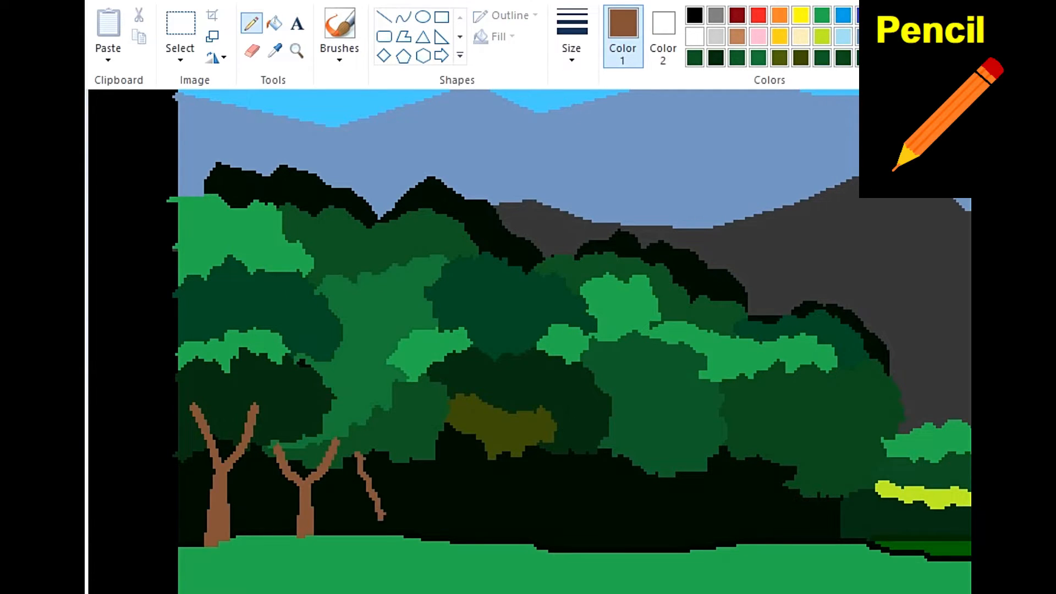
{"action": "left_click_drag", "start_coordinate": [397, 461], "coordinate": [385, 492]}
{"action": "left_click_drag", "start_coordinate": [380, 520], "coordinate": [380, 534]}
Draw a fourth brown trunk with several branches under the olive foliage patch
{"action": "left_click_drag", "start_coordinate": [428, 459], "coordinate": [422, 511]}
{"action": "left_click_drag", "start_coordinate": [440, 439], "coordinate": [435, 479]}
{"action": "left_click_drag", "start_coordinate": [466, 433], "coordinate": [446, 481]}
{"action": "left_click_drag", "start_coordinate": [424, 512], "coordinate": [421, 538]}
{"action": "left_click_drag", "start_coordinate": [397, 466], "coordinate": [419, 490]}
{"action": "mouse_move", "coordinate": [426, 509]}
{"action": "left_mouse_down"}
{"action": "mouse_move", "coordinate": [426, 539]}
{"action": "mouse_move", "coordinate": [419, 519]}
{"action": "left_mouse_up"}
Draw five more forked brown trunks along the grass edge across the right half of the forest
{"action": "left_click_drag", "start_coordinate": [487, 461], "coordinate": [513, 544]}
{"action": "mouse_move", "coordinate": [524, 457]}
{"action": "left_mouse_down"}
{"action": "mouse_move", "coordinate": [511, 518]}
{"action": "mouse_move", "coordinate": [528, 472]}
{"action": "left_mouse_up"}
{"action": "left_click_drag", "start_coordinate": [563, 454], "coordinate": [619, 545]}
{"action": "mouse_move", "coordinate": [628, 458]}
{"action": "left_mouse_down"}
{"action": "mouse_move", "coordinate": [607, 550]}
{"action": "mouse_move", "coordinate": [617, 552]}
{"action": "left_mouse_up"}
{"action": "left_click_drag", "start_coordinate": [663, 473], "coordinate": [649, 550]}
{"action": "left_click_drag", "start_coordinate": [703, 470], "coordinate": [657, 517]}
{"action": "left_click_drag", "start_coordinate": [660, 515], "coordinate": [651, 552]}
{"action": "left_click_drag", "start_coordinate": [736, 456], "coordinate": [748, 540]}
{"action": "left_click_drag", "start_coordinate": [769, 460], "coordinate": [745, 545]}
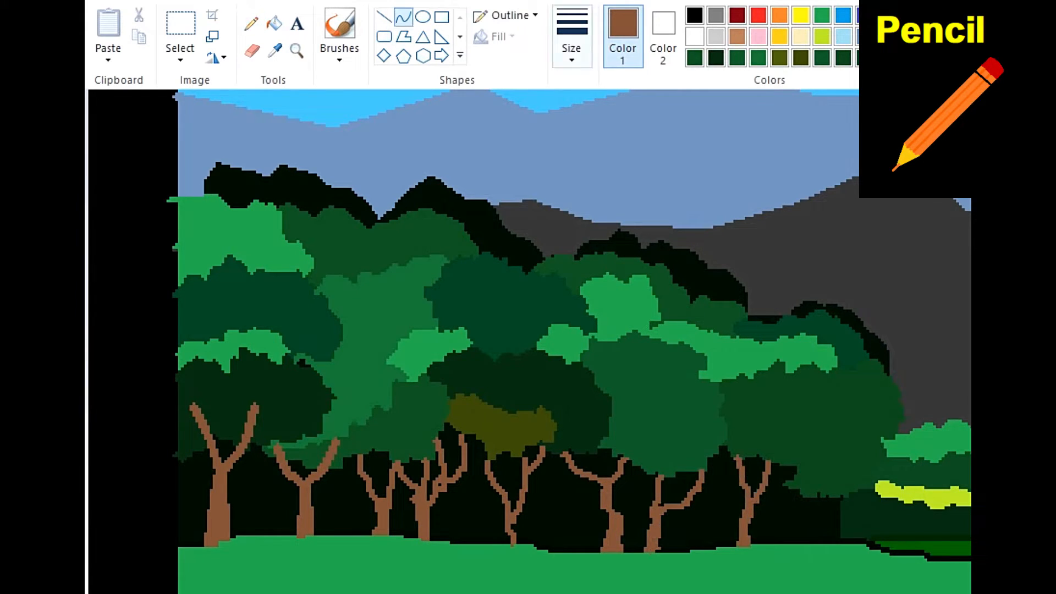
{"action": "left_click_drag", "start_coordinate": [792, 492], "coordinate": [804, 539]}
{"action": "left_click_drag", "start_coordinate": [813, 497], "coordinate": [804, 519]}
Add thin brown twigs to the branches of the tree trunks, working from the right of the forest to the left
{"action": "left_click_drag", "start_coordinate": [787, 463], "coordinate": [772, 477]}
{"action": "left_click_drag", "start_coordinate": [682, 471], "coordinate": [690, 494]}
{"action": "left_click_drag", "start_coordinate": [645, 477], "coordinate": [655, 492]}
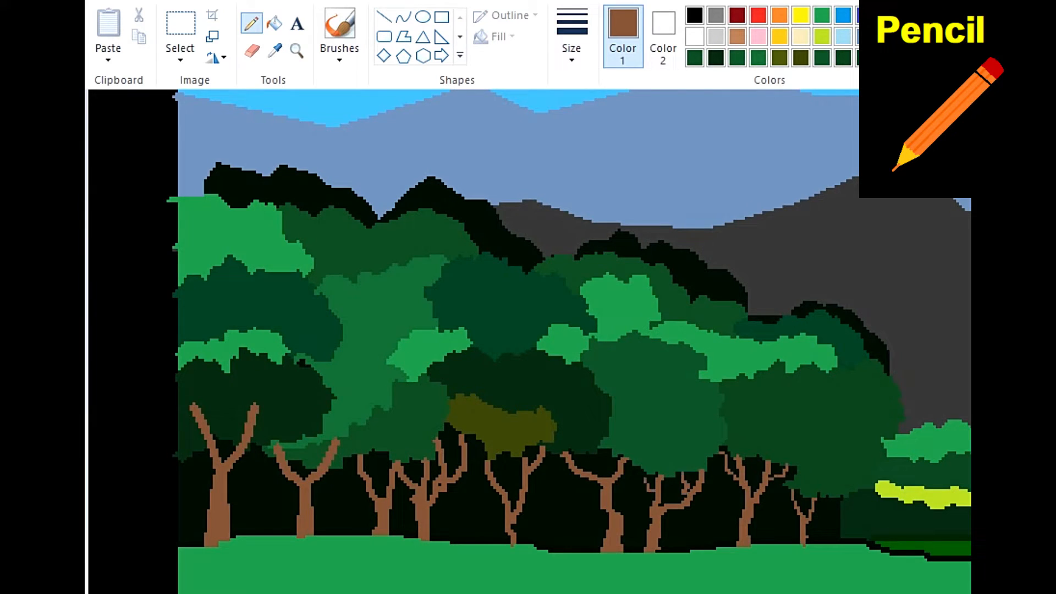
{"action": "left_click_drag", "start_coordinate": [586, 463], "coordinate": [595, 474]}
{"action": "left_click_drag", "start_coordinate": [548, 471], "coordinate": [529, 492]}
{"action": "left_click_drag", "start_coordinate": [558, 451], "coordinate": [521, 476]}
{"action": "mouse_move", "coordinate": [474, 456]}
{"action": "left_mouse_down"}
{"action": "mouse_move", "coordinate": [483, 473]}
{"action": "mouse_move", "coordinate": [463, 472]}
{"action": "left_mouse_up"}
{"action": "left_click_drag", "start_coordinate": [482, 439], "coordinate": [474, 455]}
{"action": "left_click_drag", "start_coordinate": [451, 429], "coordinate": [447, 459]}
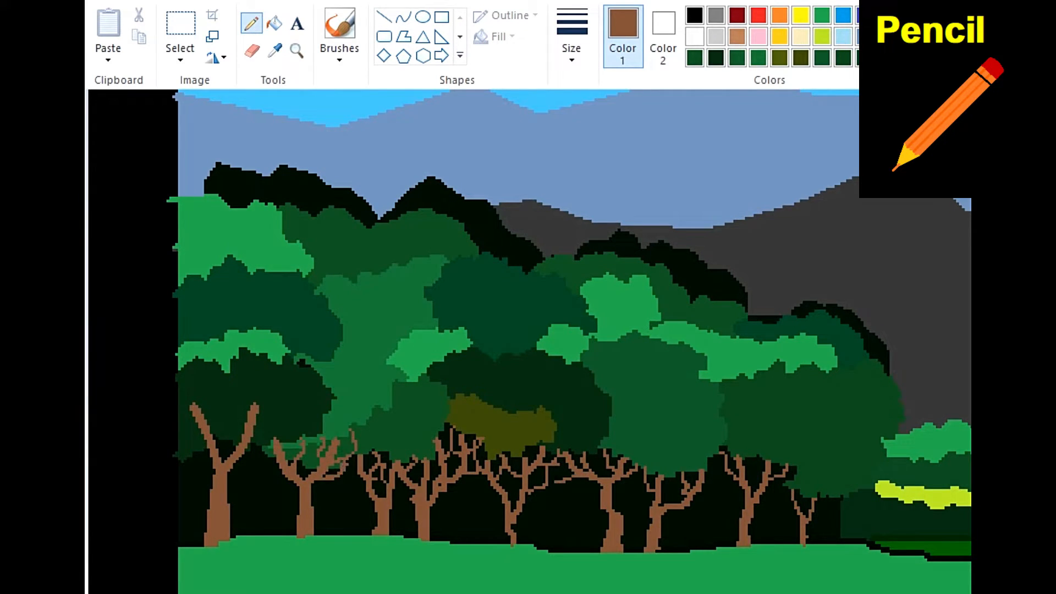
{"action": "left_click_drag", "start_coordinate": [237, 404], "coordinate": [235, 432]}
{"action": "left_click_drag", "start_coordinate": [222, 403], "coordinate": [227, 438]}
{"action": "left_click_drag", "start_coordinate": [179, 417], "coordinate": [208, 448]}
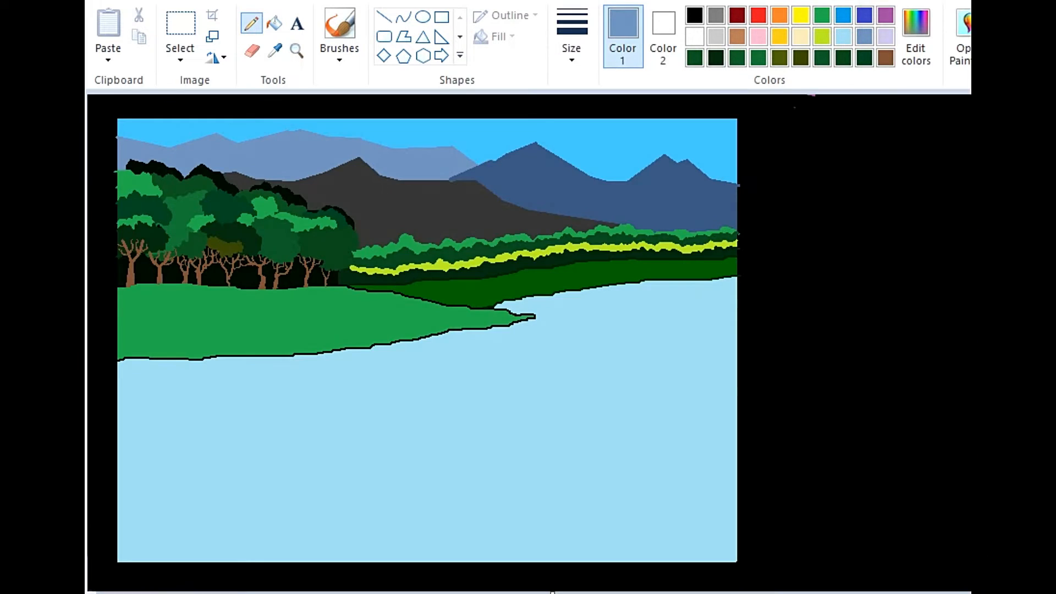
Add a distant grey-blue ridge behind the right-hand dark blue mountains and fill the near grass bank with dark green
{"action": "left_click", "coordinate": [296, 51]}
{"action": "left_click", "coordinate": [592, 227]}
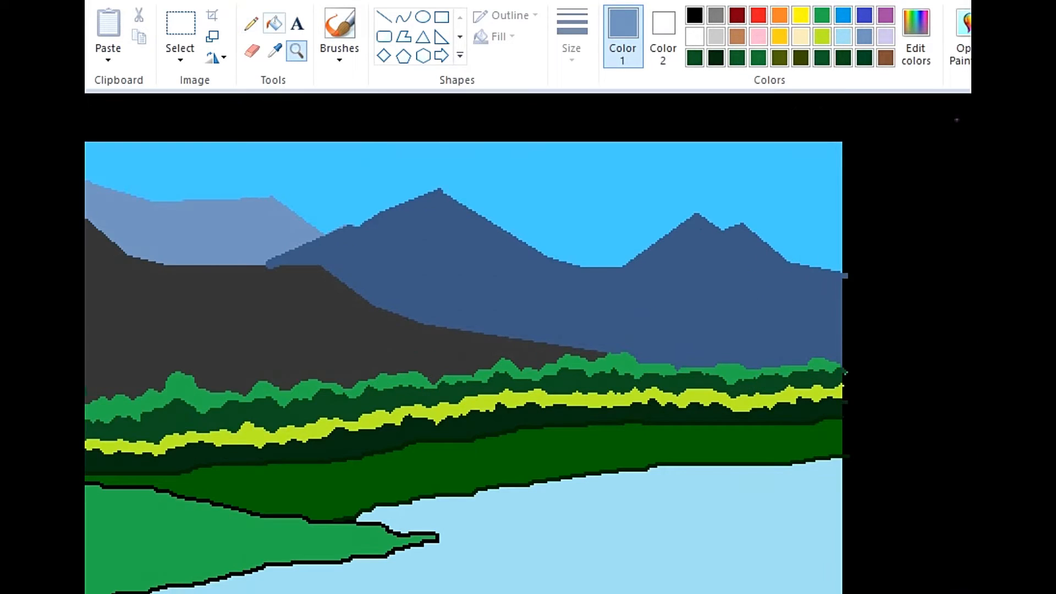
{"action": "left_click", "coordinate": [384, 16]}
{"action": "mouse_move", "coordinate": [492, 220]}
{"action": "left_mouse_down"}
{"action": "mouse_move", "coordinate": [600, 186]}
{"action": "mouse_move", "coordinate": [671, 207]}
{"action": "mouse_move", "coordinate": [836, 184]}
{"action": "mouse_move", "coordinate": [825, 220]}
{"action": "mouse_move", "coordinate": [849, 211]}
{"action": "left_mouse_up"}
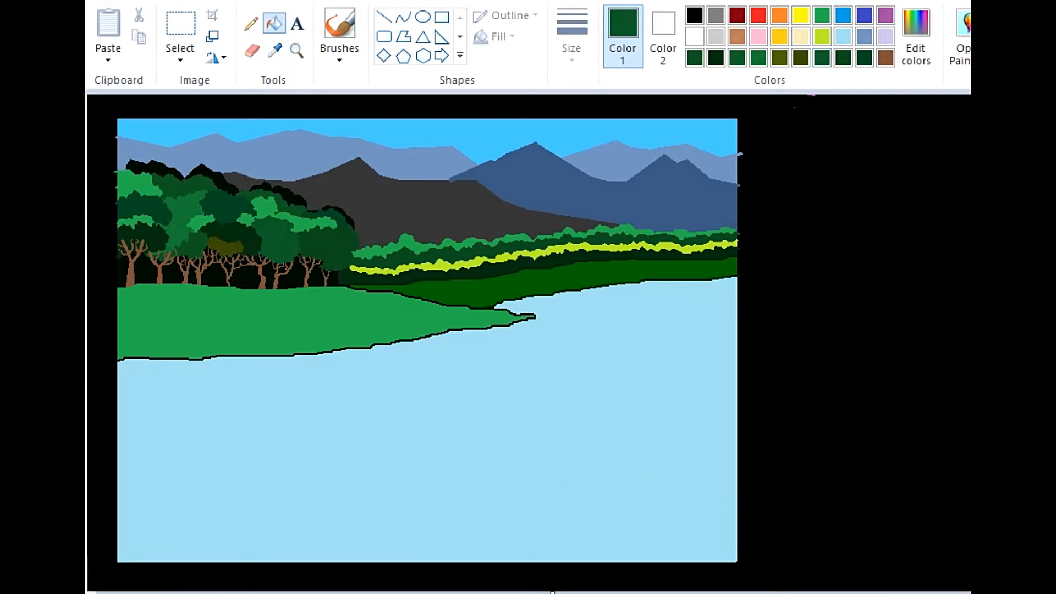
{"action": "left_click", "coordinate": [275, 322]}
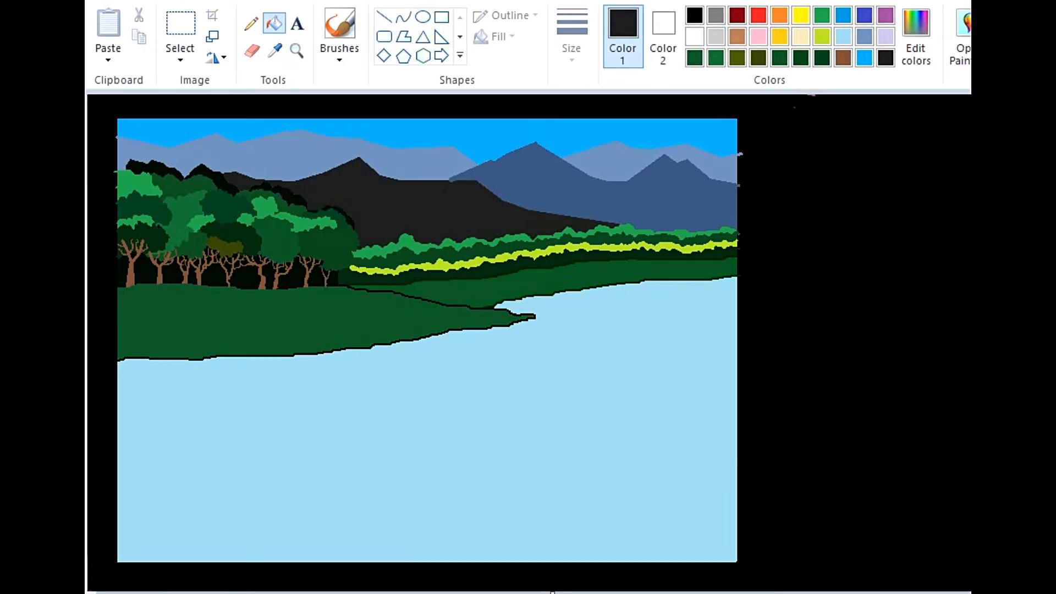
Draw a thin pale blue line down the face of the far left ridge from its peak above the forest
{"action": "left_click", "coordinate": [296, 50]}
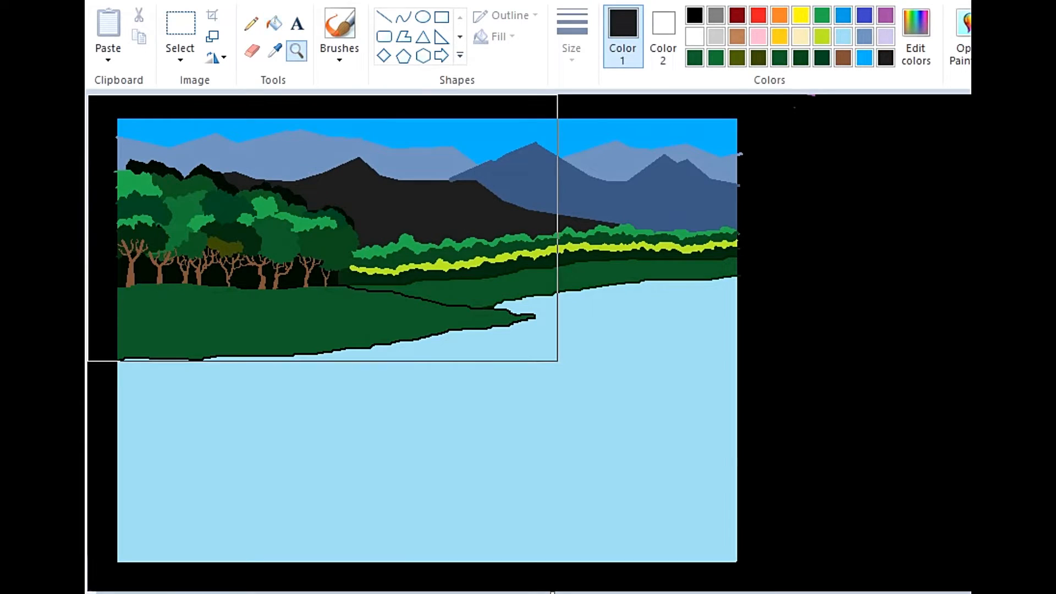
{"action": "left_click", "coordinate": [319, 214]}
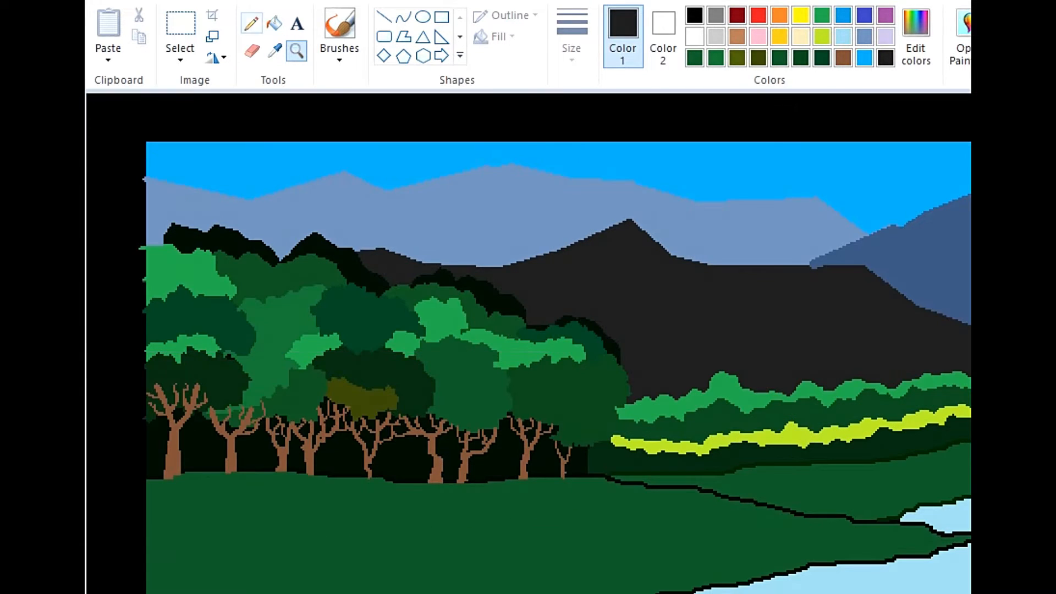
{"action": "left_click", "coordinate": [251, 23]}
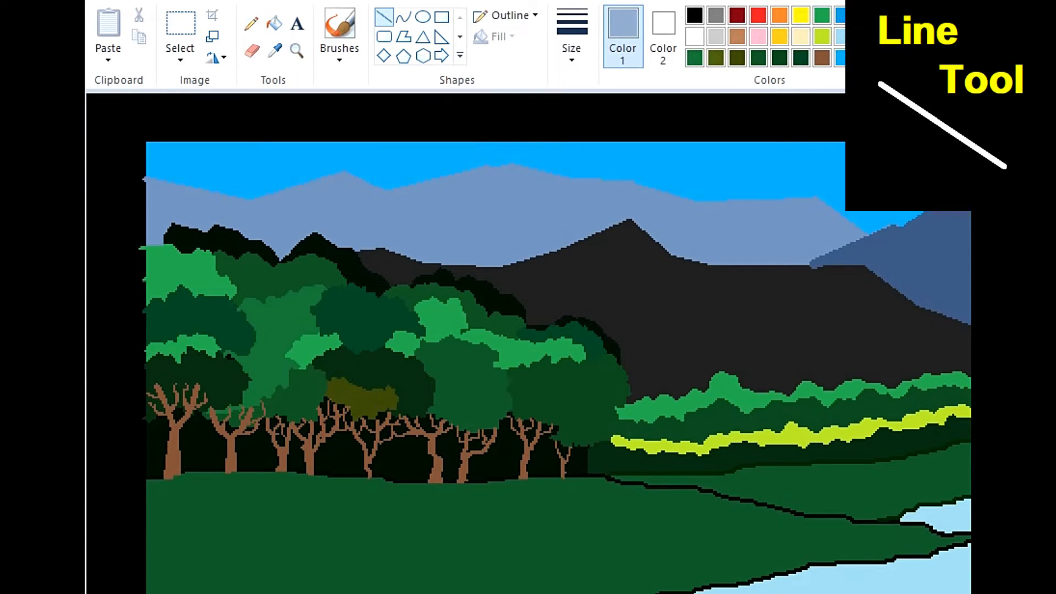
{"action": "mouse_move", "coordinate": [348, 174]}
{"action": "left_mouse_down"}
{"action": "mouse_move", "coordinate": [362, 230]}
{"action": "mouse_move", "coordinate": [356, 249]}
{"action": "mouse_move", "coordinate": [345, 248]}
{"action": "left_mouse_up"}
{"action": "left_click", "coordinate": [251, 24]}
{"action": "left_click", "coordinate": [297, 51]}
{"action": "left_click", "coordinate": [348, 231]}
{"action": "left_click", "coordinate": [342, 254]}
Draw three slanted pale blue lines from the vertical highlight down the left side of that distant peak
{"action": "left_click", "coordinate": [384, 17]}
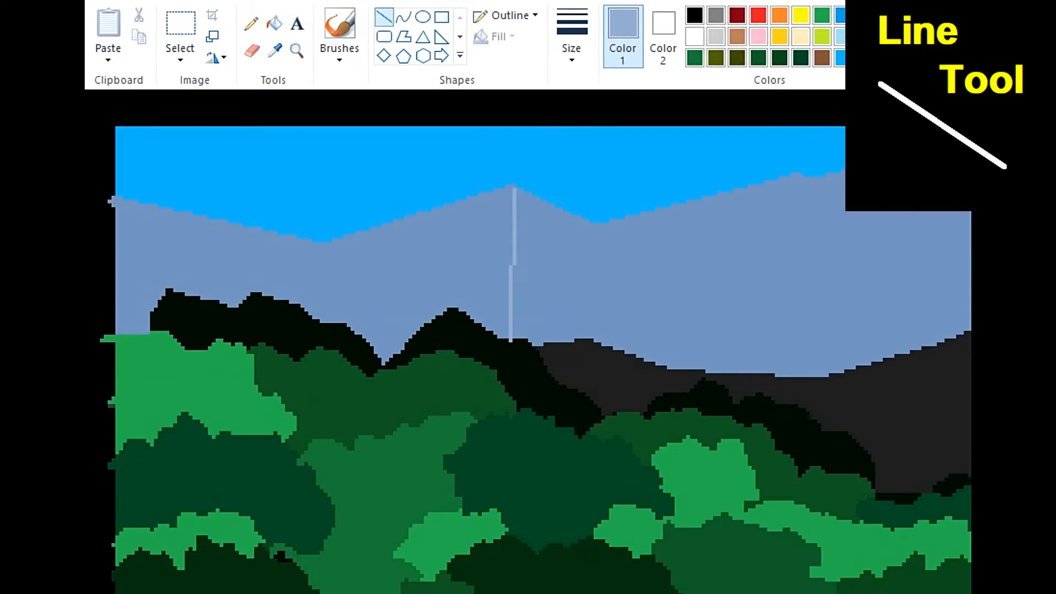
{"action": "left_click_drag", "start_coordinate": [514, 187], "coordinate": [300, 300]}
{"action": "left_click_drag", "start_coordinate": [514, 223], "coordinate": [312, 314]}
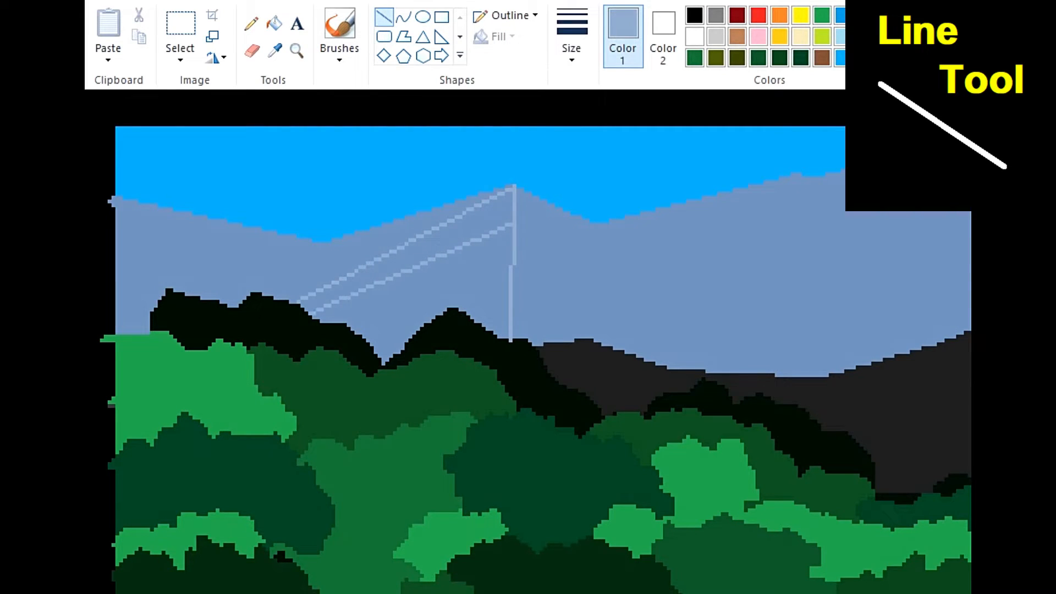
{"action": "left_click_drag", "start_coordinate": [509, 276], "coordinate": [353, 326]}
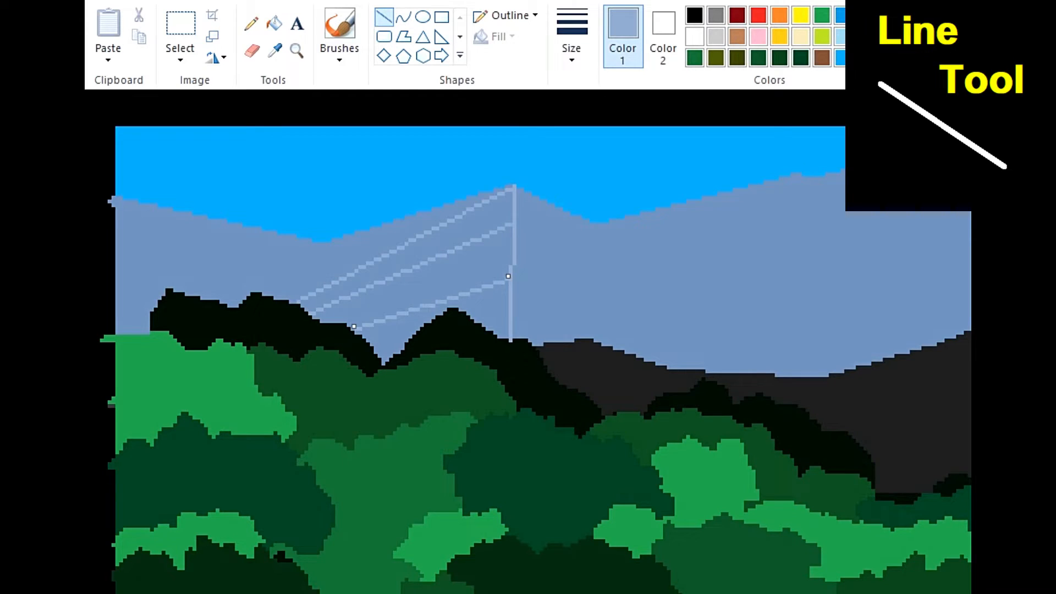
Thicken the slanted pale blue highlights with wider lines, and add short thin lines near the peak and at its base
{"action": "left_click", "coordinate": [571, 48]}
{"action": "left_click", "coordinate": [616, 167]}
{"action": "left_click_drag", "start_coordinate": [512, 230], "coordinate": [315, 311]}
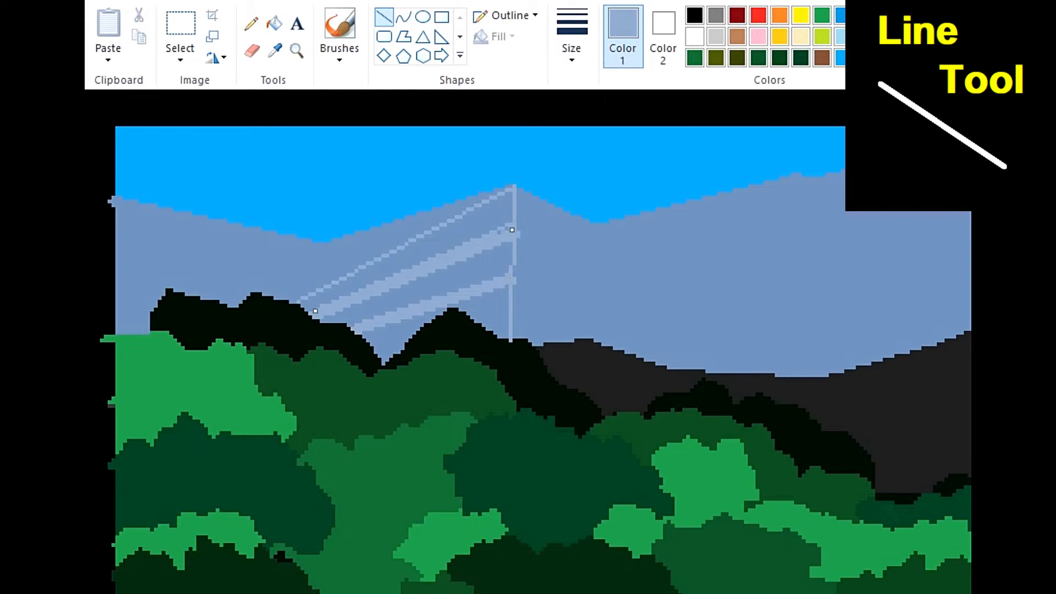
{"action": "mouse_move", "coordinate": [508, 191]}
{"action": "left_mouse_down"}
{"action": "mouse_move", "coordinate": [366, 265]}
{"action": "mouse_move", "coordinate": [404, 245]}
{"action": "left_mouse_up"}
{"action": "left_click", "coordinate": [571, 48]}
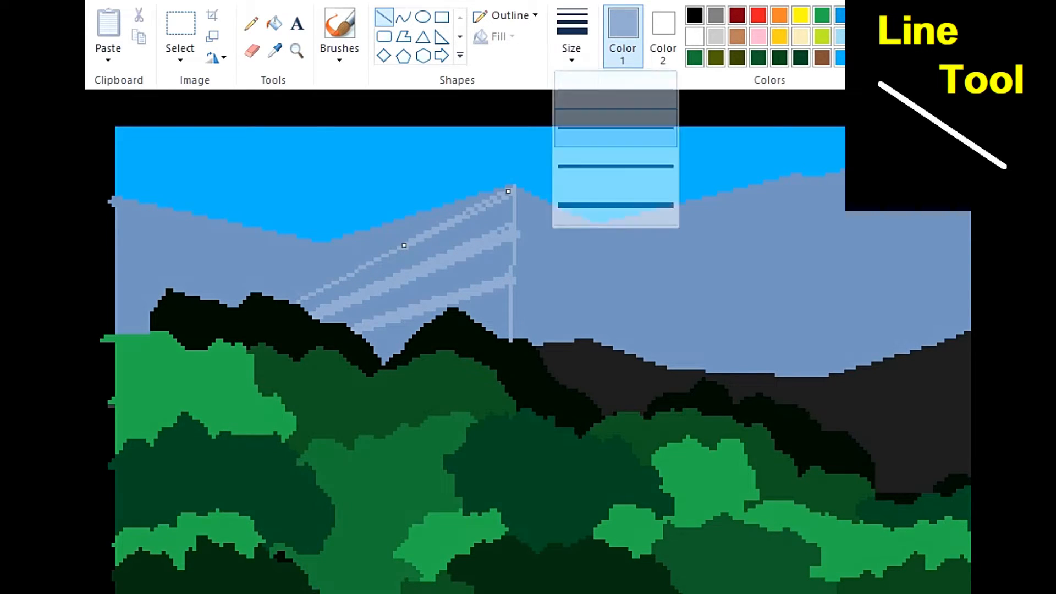
{"action": "left_click", "coordinate": [616, 91]}
{"action": "left_click_drag", "start_coordinate": [511, 192], "coordinate": [466, 213]}
{"action": "left_click_drag", "start_coordinate": [514, 311], "coordinate": [477, 321]}
Draw a narrow downward-pointing wedge below the flat summit of the next distant mountain and fill it with pale blue
{"action": "mouse_move", "coordinate": [850, 171]}
{"action": "left_mouse_down"}
{"action": "mouse_move", "coordinate": [834, 375]}
{"action": "mouse_move", "coordinate": [818, 378]}
{"action": "left_mouse_up"}
{"action": "mouse_move", "coordinate": [796, 174]}
{"action": "left_mouse_down"}
{"action": "mouse_move", "coordinate": [827, 249]}
{"action": "mouse_move", "coordinate": [819, 364]}
{"action": "mouse_move", "coordinate": [820, 290]}
{"action": "left_mouse_up"}
{"action": "left_click", "coordinate": [274, 24]}
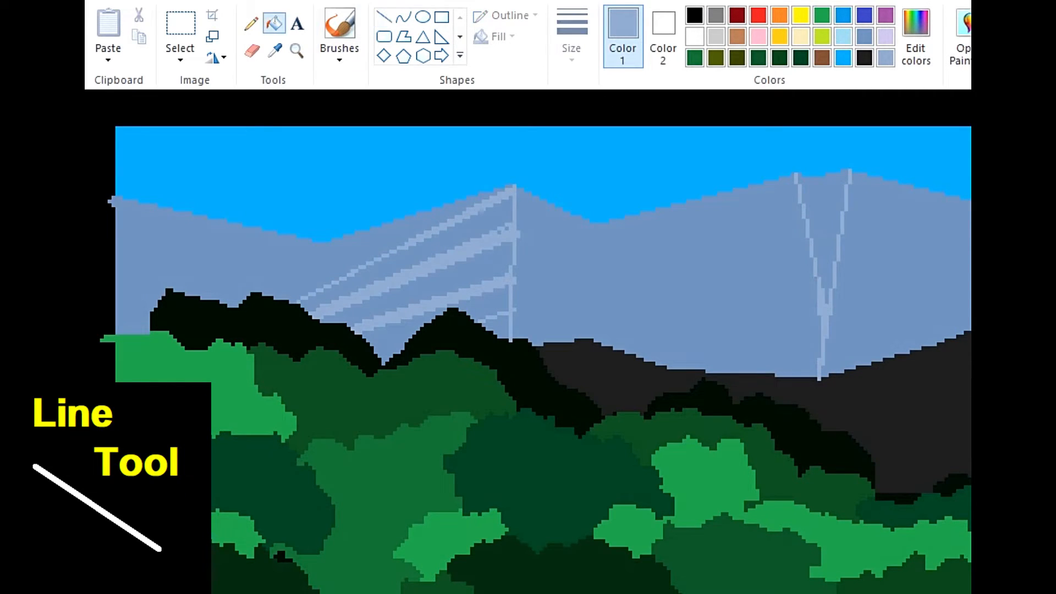
{"action": "left_click", "coordinate": [824, 214]}
Add slanted pale blue lines descending leftward from the wedge at several heights, doubling the upper ones for thickness
{"action": "left_click", "coordinate": [251, 23]}
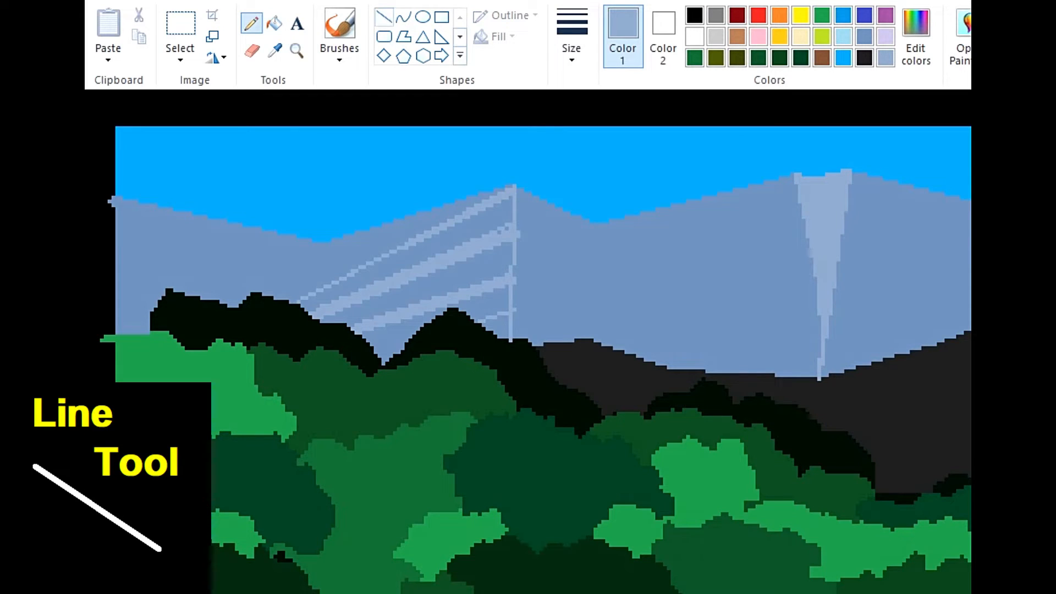
{"action": "left_click", "coordinate": [384, 17]}
{"action": "left_click_drag", "start_coordinate": [613, 275], "coordinate": [801, 213]}
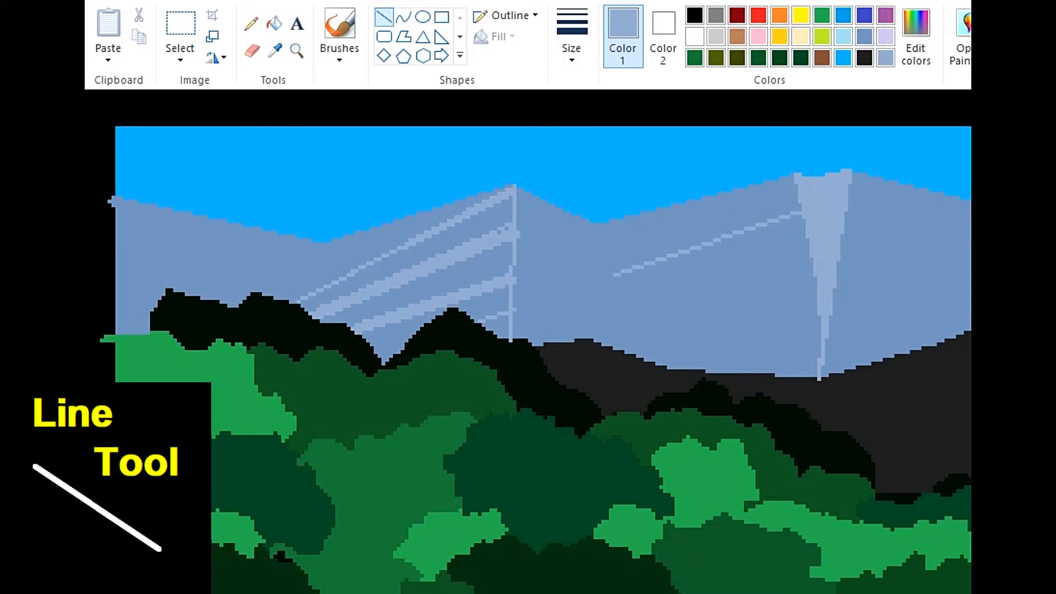
{"action": "mouse_move", "coordinate": [811, 256]}
{"action": "left_mouse_down"}
{"action": "mouse_move", "coordinate": [766, 292]}
{"action": "mouse_move", "coordinate": [642, 310]}
{"action": "left_mouse_up"}
{"action": "left_click_drag", "start_coordinate": [816, 301], "coordinate": [674, 348]}
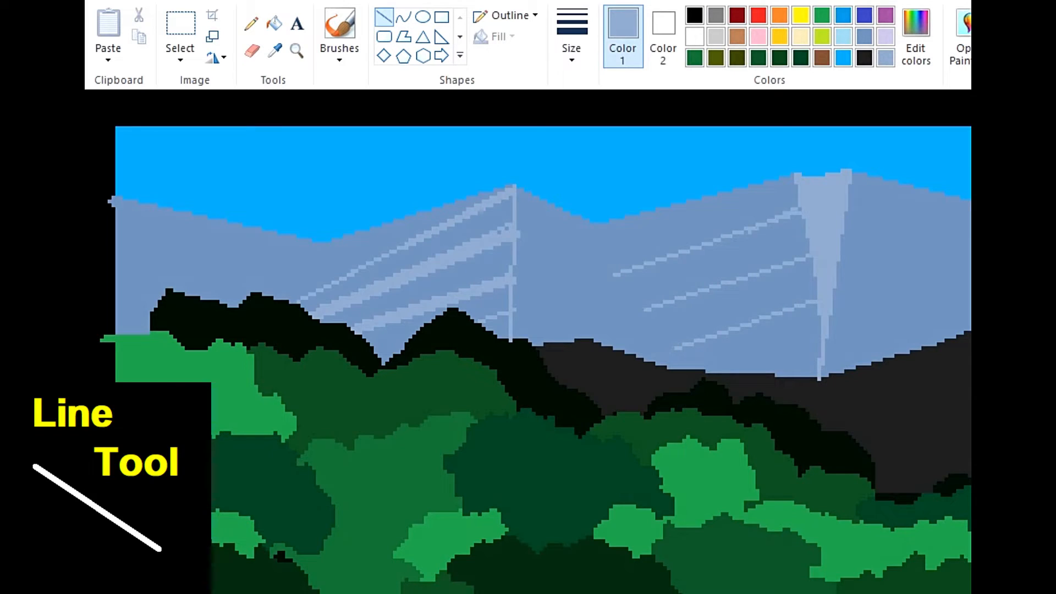
{"action": "left_click_drag", "start_coordinate": [790, 206], "coordinate": [658, 257]}
{"action": "key", "text": "Down"}
{"action": "left_click_drag", "start_coordinate": [813, 249], "coordinate": [685, 291]}
{"action": "left_click_drag", "start_coordinate": [798, 196], "coordinate": [744, 218]}
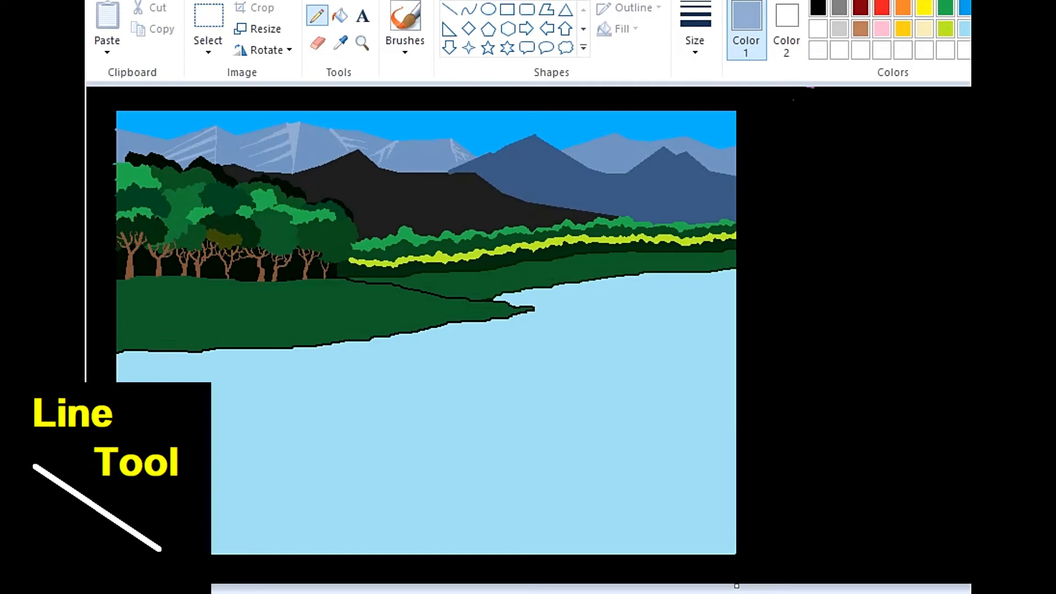
With the Pencil, draw lighter blue rock highlights down the left and middle slopes of the large dark blue mountain
{"action": "left_click", "coordinate": [361, 43]}
{"action": "left_click", "coordinate": [550, 225]}
{"action": "left_click", "coordinate": [638, 274]}
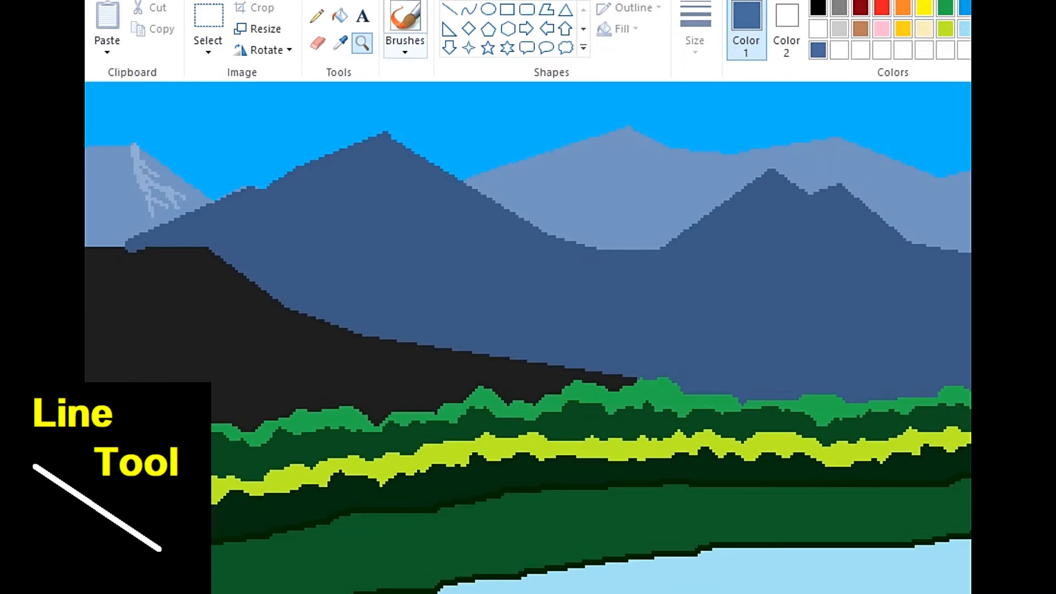
{"action": "left_click", "coordinate": [317, 15]}
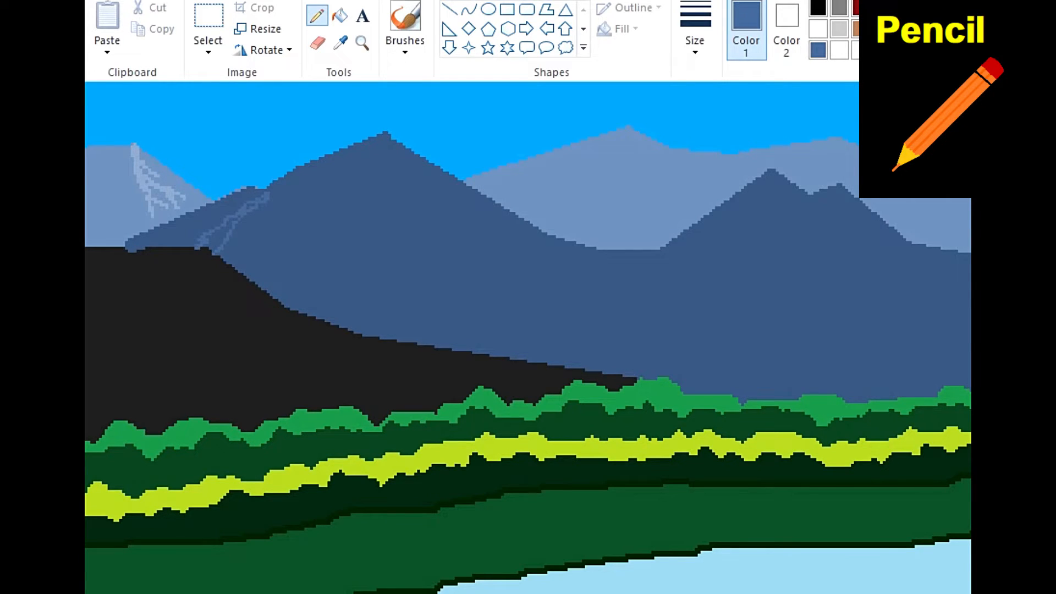
{"action": "left_click_drag", "start_coordinate": [419, 208], "coordinate": [452, 324]}
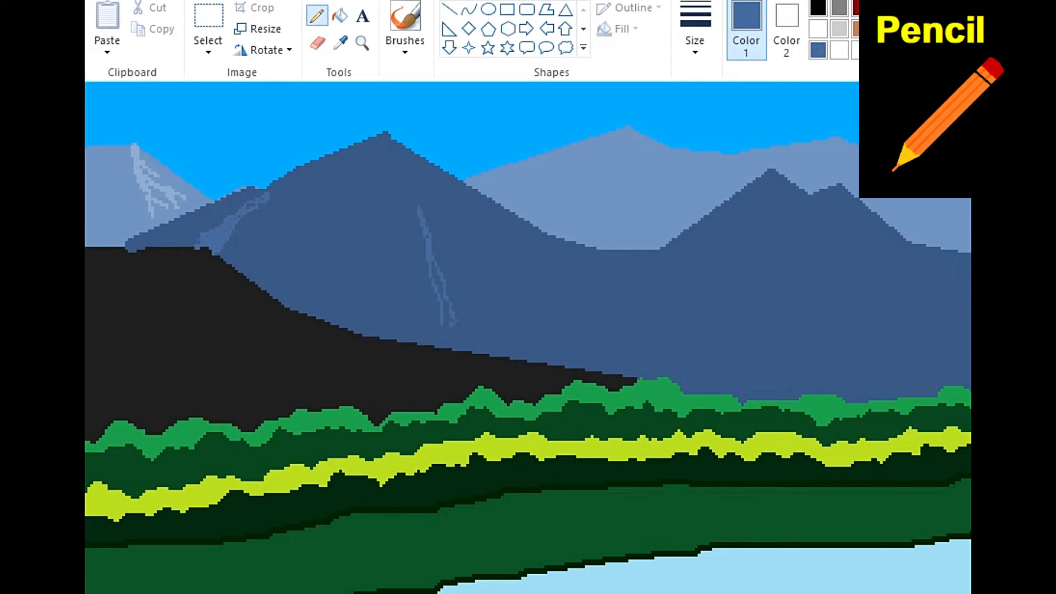
{"action": "left_click_drag", "start_coordinate": [451, 216], "coordinate": [569, 318]}
{"action": "left_click_drag", "start_coordinate": [357, 197], "coordinate": [290, 297]}
{"action": "left_click_drag", "start_coordinate": [324, 238], "coordinate": [297, 303]}
Add branching lighter blue veins along the large mountain's long right slope and beneath its summit
{"action": "mouse_move", "coordinate": [600, 250]}
{"action": "left_mouse_down"}
{"action": "mouse_move", "coordinate": [800, 377]}
{"action": "mouse_move", "coordinate": [701, 325]}
{"action": "left_mouse_up"}
{"action": "left_click_drag", "start_coordinate": [567, 241], "coordinate": [660, 302]}
{"action": "left_click_drag", "start_coordinate": [528, 264], "coordinate": [561, 282]}
{"action": "left_click_drag", "start_coordinate": [636, 301], "coordinate": [749, 378]}
{"action": "left_click_drag", "start_coordinate": [480, 254], "coordinate": [501, 317]}
{"action": "left_click_drag", "start_coordinate": [424, 260], "coordinate": [402, 330]}
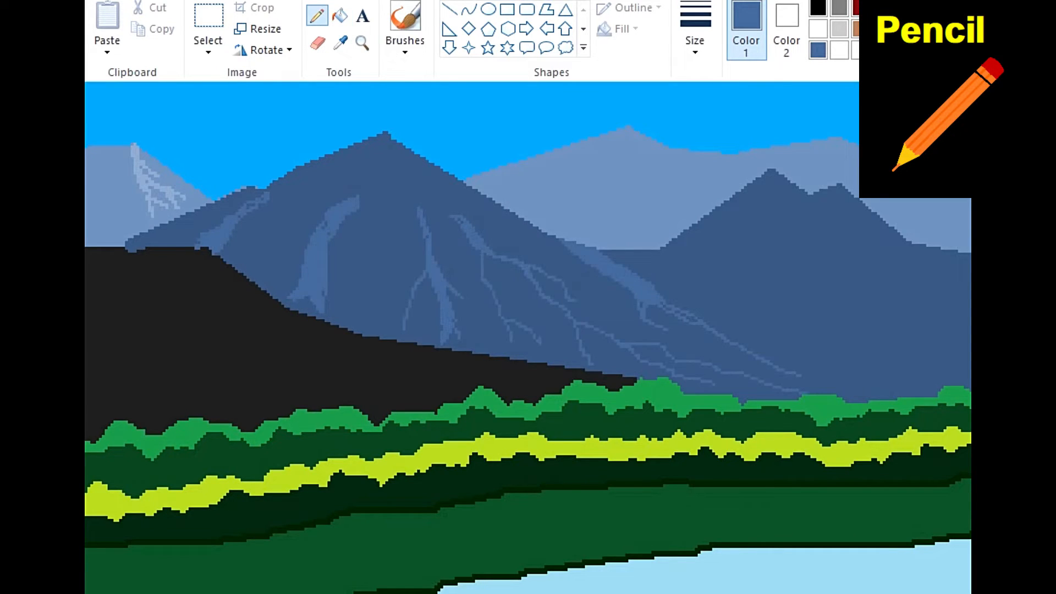
{"action": "left_click_drag", "start_coordinate": [405, 178], "coordinate": [409, 270]}
{"action": "left_click_drag", "start_coordinate": [374, 168], "coordinate": [289, 213]}
{"action": "left_click_drag", "start_coordinate": [345, 223], "coordinate": [341, 278]}
{"action": "left_click_drag", "start_coordinate": [415, 198], "coordinate": [451, 210]}
Draw branching lighter blue rock veins down both peaks and the slopes of the twin-peaked dark blue mountain
{"action": "left_click_drag", "start_coordinate": [685, 245], "coordinate": [643, 269]}
{"action": "left_click_drag", "start_coordinate": [745, 200], "coordinate": [684, 278]}
{"action": "left_click_drag", "start_coordinate": [847, 242], "coordinate": [886, 258]}
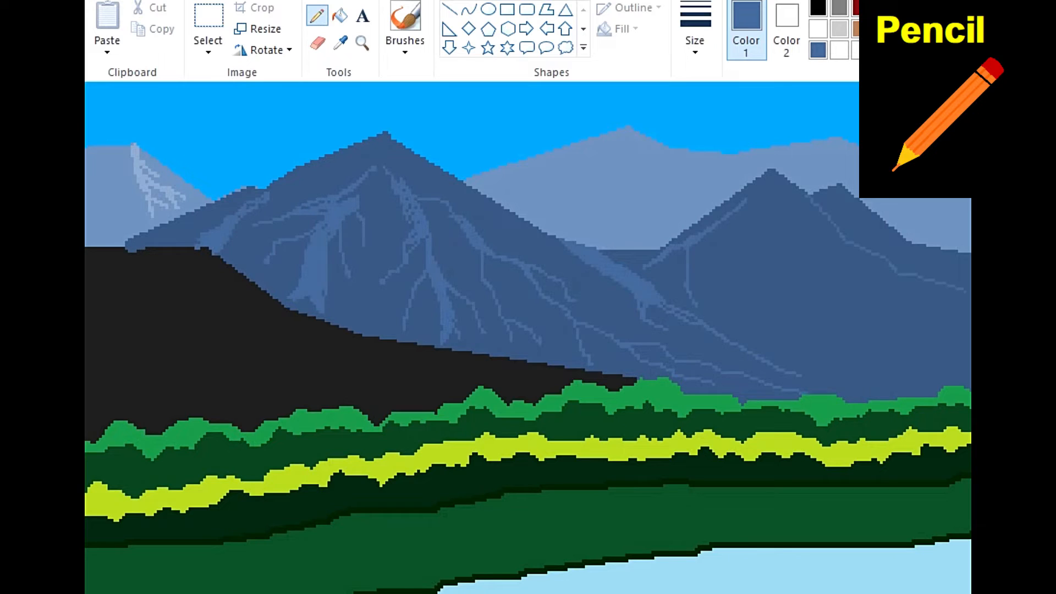
{"action": "left_click_drag", "start_coordinate": [787, 195], "coordinate": [821, 257]}
{"action": "left_click_drag", "start_coordinate": [858, 271], "coordinate": [896, 339]}
{"action": "left_click_drag", "start_coordinate": [770, 230], "coordinate": [779, 358]}
{"action": "left_click_drag", "start_coordinate": [761, 221], "coordinate": [751, 305]}
{"action": "left_click_drag", "start_coordinate": [818, 271], "coordinate": [836, 368]}
{"action": "left_click_drag", "start_coordinate": [845, 236], "coordinate": [883, 245]}
{"action": "left_click_drag", "start_coordinate": [906, 282], "coordinate": [944, 376]}
{"action": "left_click_drag", "start_coordinate": [758, 266], "coordinate": [733, 325]}
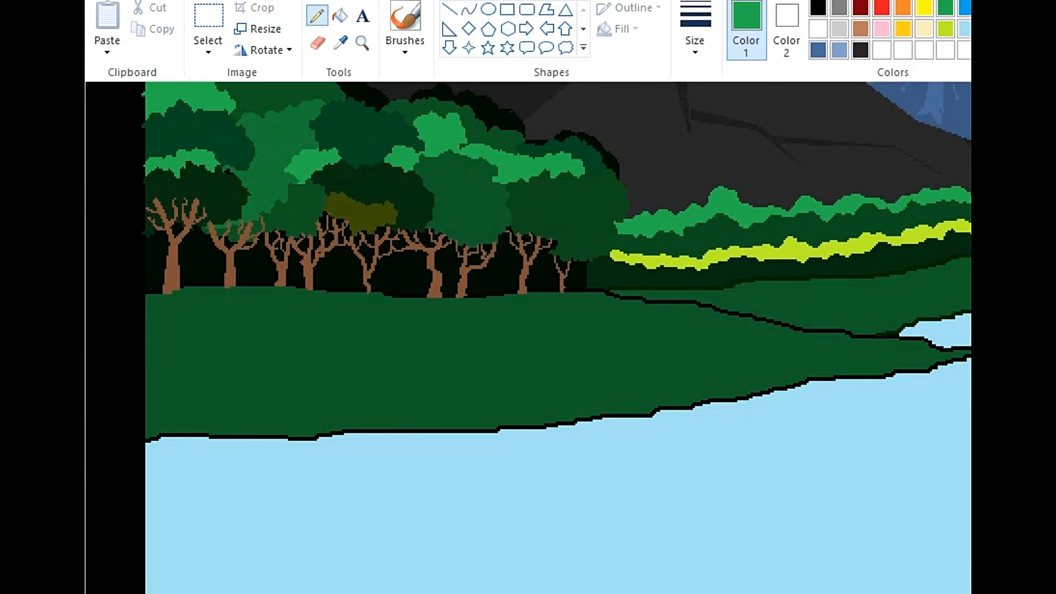
Outline a bright green highlight along the near bank's upper edge, fill it, and add slanted grass streaks below
{"action": "left_click_drag", "start_coordinate": [144, 315], "coordinate": [329, 316]}
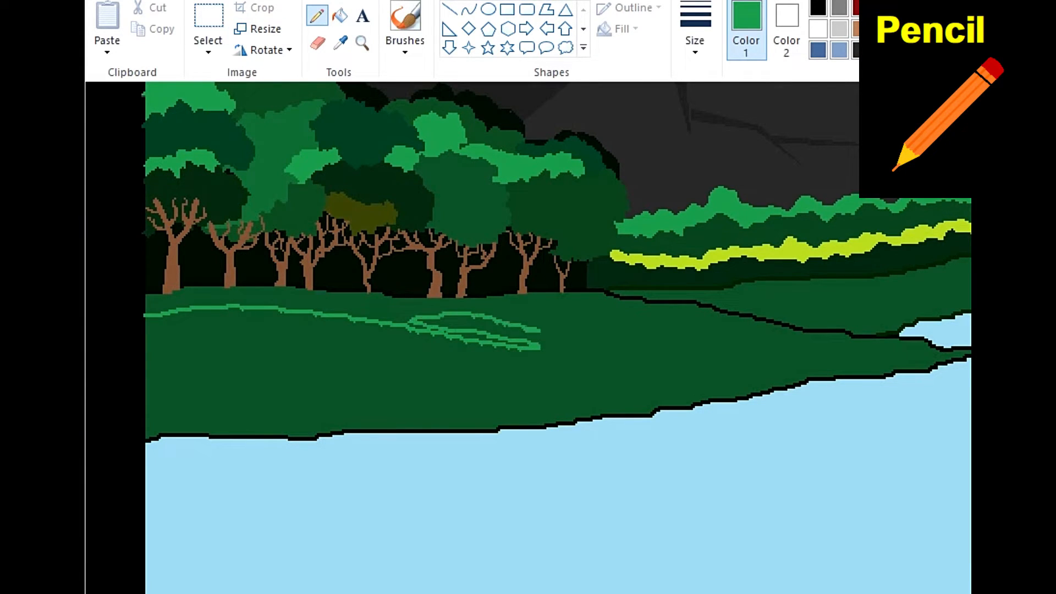
{"action": "mouse_move", "coordinate": [489, 314]}
{"action": "left_mouse_down"}
{"action": "mouse_move", "coordinate": [662, 336]}
{"action": "mouse_move", "coordinate": [735, 324]}
{"action": "mouse_move", "coordinate": [955, 362]}
{"action": "left_mouse_up"}
{"action": "left_click", "coordinate": [340, 16]}
{"action": "left_click", "coordinate": [418, 308]}
{"action": "left_click", "coordinate": [317, 15]}
{"action": "mouse_move", "coordinate": [177, 310]}
{"action": "left_mouse_down"}
{"action": "mouse_move", "coordinate": [268, 363]}
{"action": "mouse_move", "coordinate": [347, 330]}
{"action": "mouse_move", "coordinate": [450, 357]}
{"action": "left_mouse_up"}
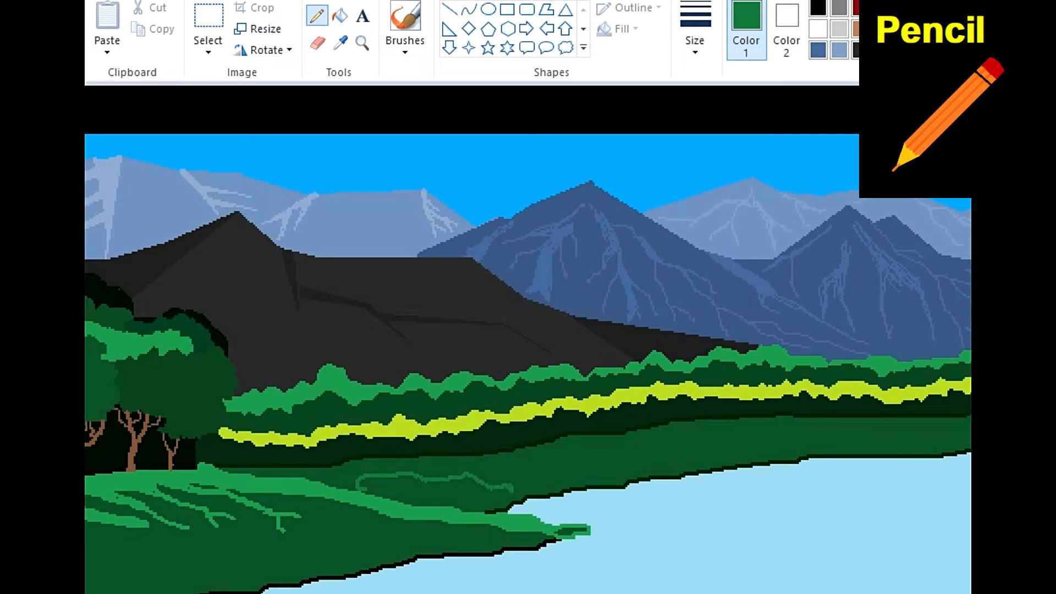
Outline wavy medium green highlights along the far bank with the Pencil and fill the area above them
{"action": "mouse_move", "coordinate": [509, 483]}
{"action": "left_mouse_down"}
{"action": "mouse_move", "coordinate": [567, 460]}
{"action": "mouse_move", "coordinate": [648, 465]}
{"action": "mouse_move", "coordinate": [606, 456]}
{"action": "mouse_move", "coordinate": [642, 438]}
{"action": "mouse_move", "coordinate": [775, 445]}
{"action": "mouse_move", "coordinate": [722, 430]}
{"action": "mouse_move", "coordinate": [926, 445]}
{"action": "left_mouse_up"}
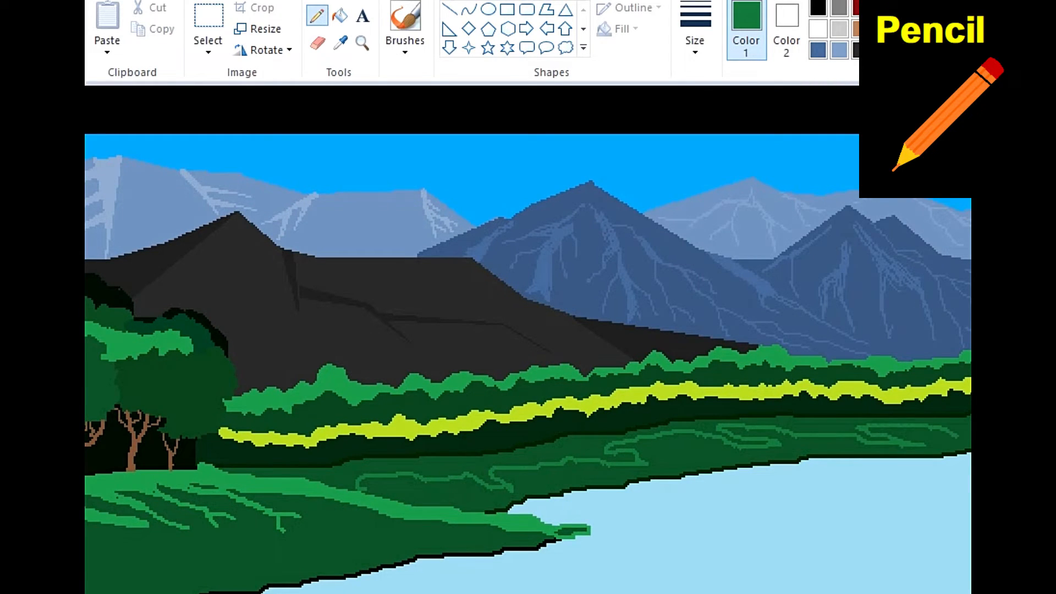
{"action": "left_click", "coordinate": [340, 15]}
{"action": "left_click", "coordinate": [549, 448]}
{"action": "scroll", "coordinate": [528, 340], "scroll_direction": "down", "scroll_amount": 1}
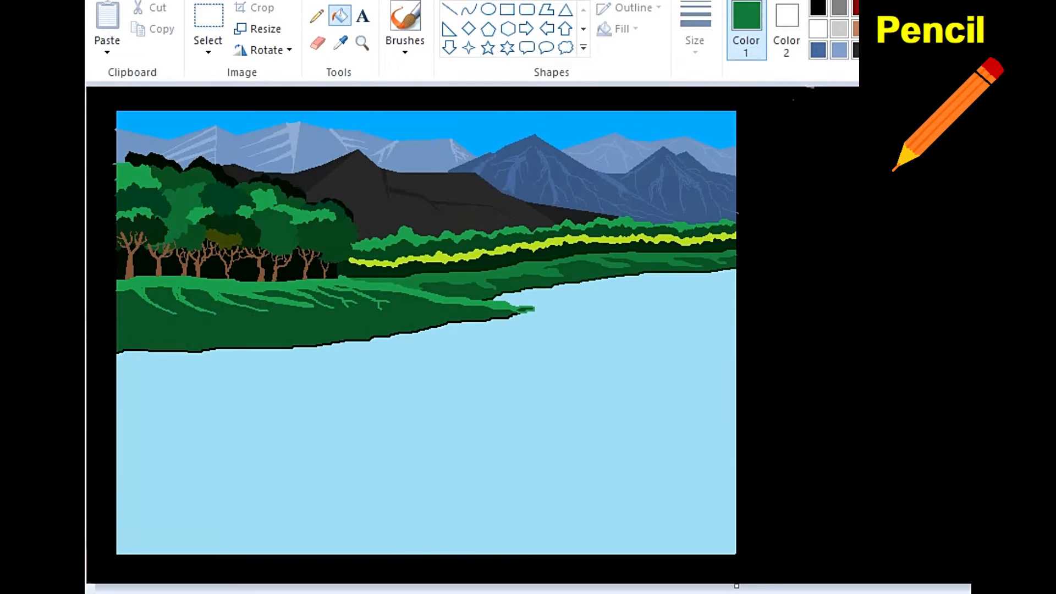
Outline the mountains' reflection on the lake in navy and draw the first thin ripple lines along the far shore
{"action": "mouse_move", "coordinate": [662, 472]}
{"action": "left_mouse_down"}
{"action": "mouse_move", "coordinate": [790, 404]}
{"action": "mouse_move", "coordinate": [915, 439]}
{"action": "mouse_move", "coordinate": [965, 406]}
{"action": "left_mouse_up"}
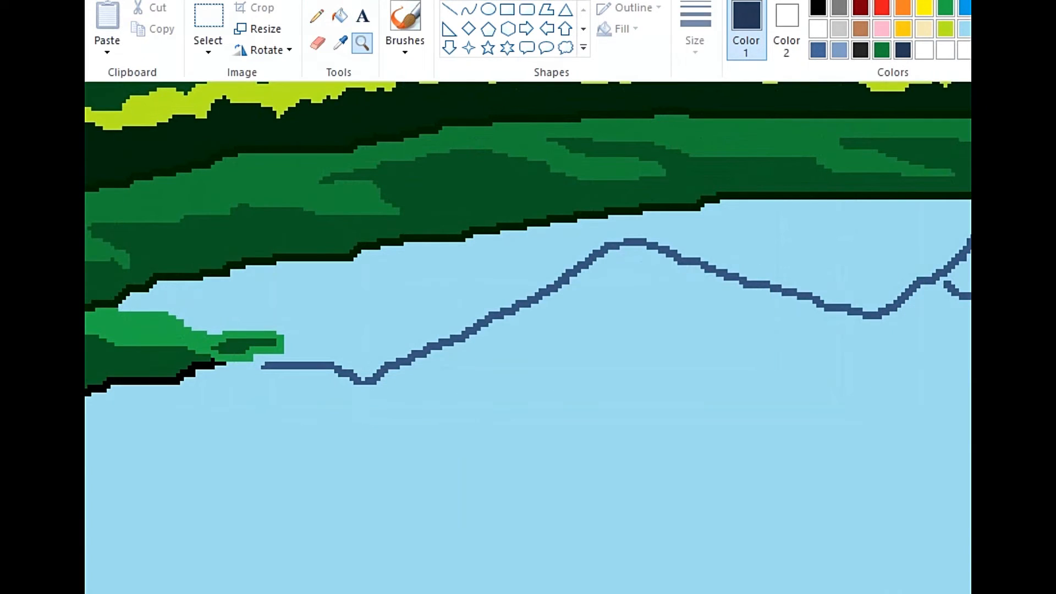
{"action": "left_click", "coordinate": [317, 15]}
{"action": "left_click", "coordinate": [450, 9]}
{"action": "left_click_drag", "start_coordinate": [249, 272], "coordinate": [570, 250]}
{"action": "left_click_drag", "start_coordinate": [177, 290], "coordinate": [322, 283]}
{"action": "mouse_move", "coordinate": [373, 283]}
{"action": "left_mouse_down"}
{"action": "mouse_move", "coordinate": [453, 287]}
{"action": "mouse_move", "coordinate": [545, 267]}
{"action": "left_mouse_up"}
{"action": "left_click_drag", "start_coordinate": [613, 224], "coordinate": [808, 209]}
{"action": "mouse_move", "coordinate": [839, 211]}
{"action": "left_mouse_down"}
{"action": "mouse_move", "coordinate": [971, 216]}
{"action": "mouse_move", "coordinate": [827, 203]}
{"action": "left_mouse_up"}
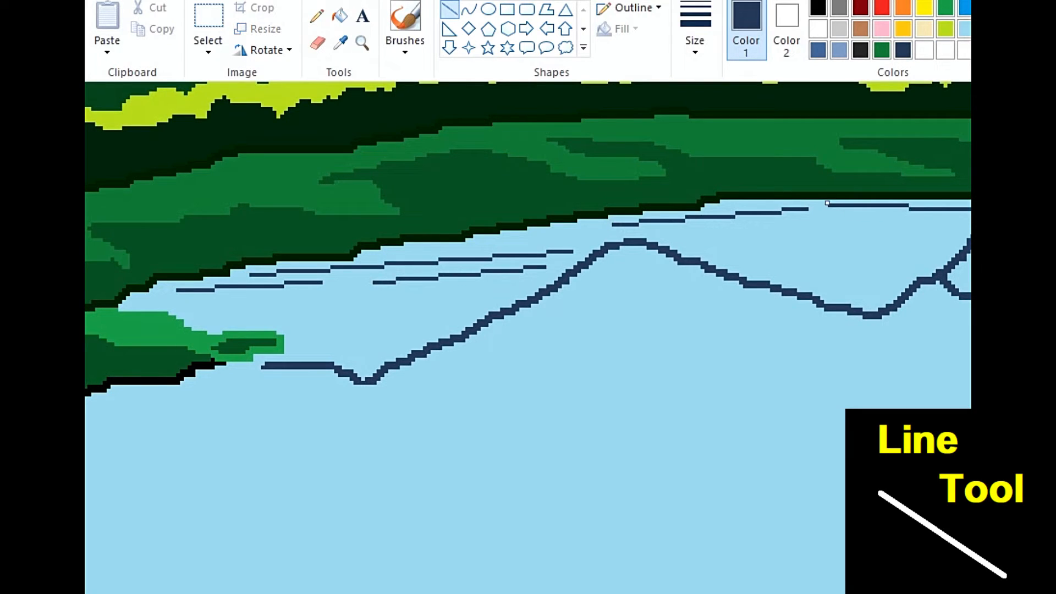
Add more thin, nearly horizontal navy ripple lines between the far shore and the outline of the mountain reflection
{"action": "left_click_drag", "start_coordinate": [138, 301], "coordinate": [225, 297]}
{"action": "left_click_drag", "start_coordinate": [350, 297], "coordinate": [450, 290]}
{"action": "left_click_drag", "start_coordinate": [516, 239], "coordinate": [604, 236]}
{"action": "left_click_drag", "start_coordinate": [206, 304], "coordinate": [334, 295]}
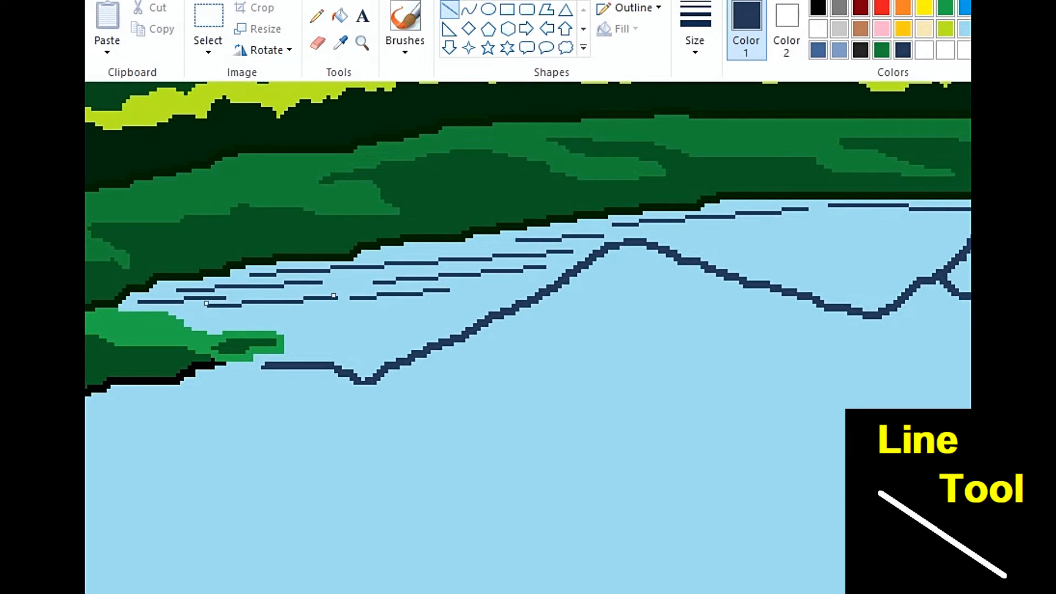
{"action": "left_click_drag", "start_coordinate": [270, 302], "coordinate": [263, 301]}
{"action": "left_click_drag", "start_coordinate": [640, 232], "coordinate": [860, 216]}
{"action": "left_click_drag", "start_coordinate": [196, 317], "coordinate": [418, 309]}
{"action": "mouse_move", "coordinate": [288, 316]}
{"action": "left_mouse_down"}
{"action": "mouse_move", "coordinate": [410, 321]}
{"action": "mouse_move", "coordinate": [539, 290]}
{"action": "left_mouse_up"}
{"action": "left_click_drag", "start_coordinate": [729, 270], "coordinate": [869, 270]}
{"action": "left_click_drag", "start_coordinate": [657, 243], "coordinate": [788, 239]}
{"action": "left_click_drag", "start_coordinate": [281, 333], "coordinate": [364, 329]}
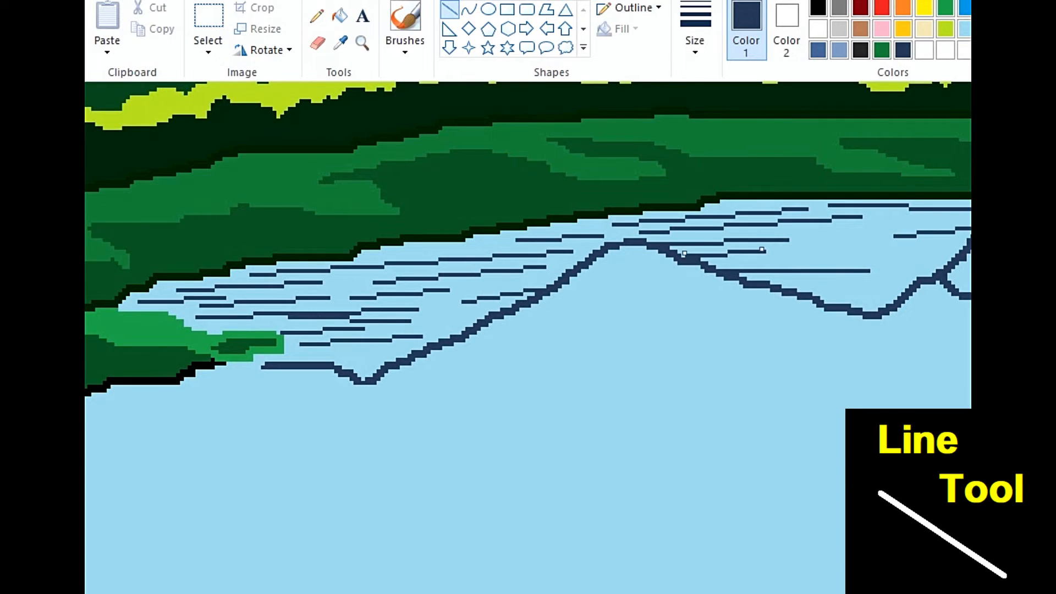
Extend the thin navy ripple lines down to the reflection's lower edge and across its right part
{"action": "left_click_drag", "start_coordinate": [286, 348], "coordinate": [418, 347]}
{"action": "left_click_drag", "start_coordinate": [421, 321], "coordinate": [487, 314]}
{"action": "left_click_drag", "start_coordinate": [740, 256], "coordinate": [897, 262]}
{"action": "left_click_drag", "start_coordinate": [847, 229], "coordinate": [939, 229]}
{"action": "left_click_drag", "start_coordinate": [795, 284], "coordinate": [883, 284]}
{"action": "left_click_drag", "start_coordinate": [821, 246], "coordinate": [967, 245]}
{"action": "left_click_drag", "start_coordinate": [839, 296], "coordinate": [901, 296]}
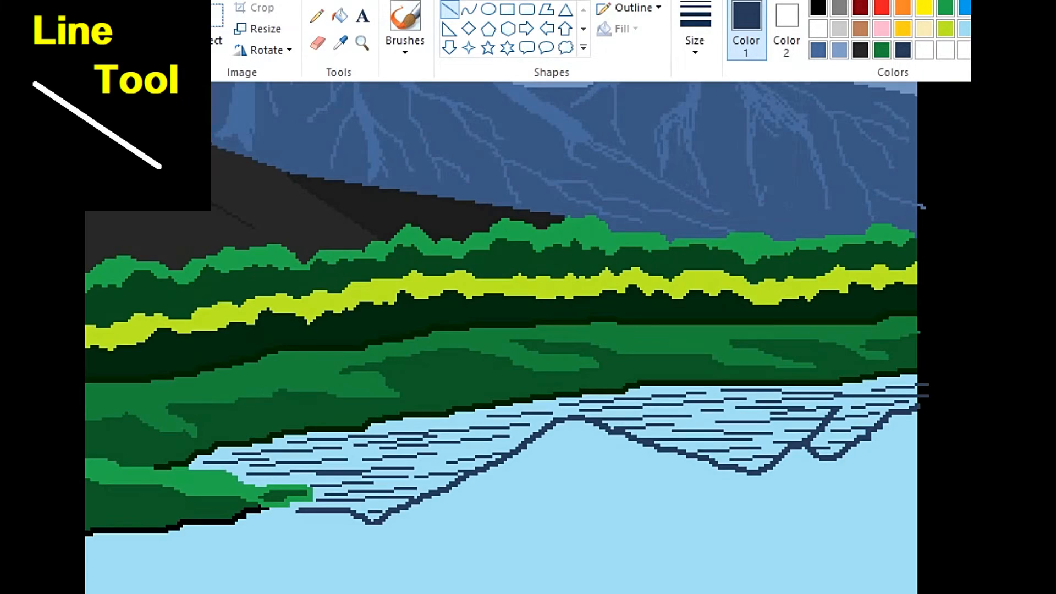
Draw closely spaced navy lines over the ripples to build solid dark patches in several parts of the reflection
{"action": "left_click_drag", "start_coordinate": [408, 424], "coordinate": [526, 416]}
{"action": "left_click_drag", "start_coordinate": [426, 425], "coordinate": [526, 421]}
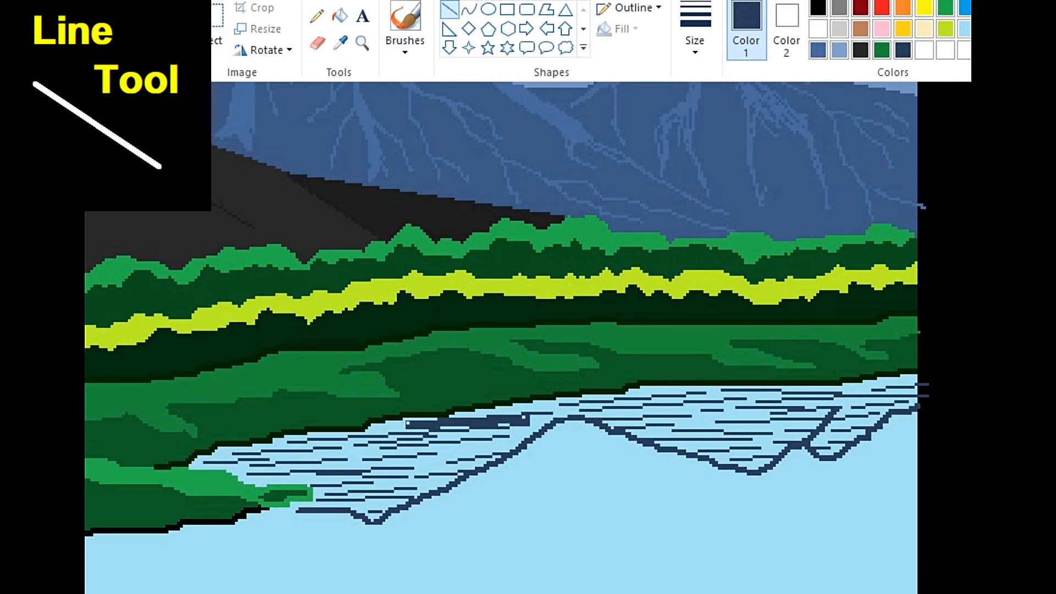
{"action": "left_click_drag", "start_coordinate": [634, 411], "coordinate": [706, 413]}
{"action": "left_click_drag", "start_coordinate": [658, 408], "coordinate": [786, 408]}
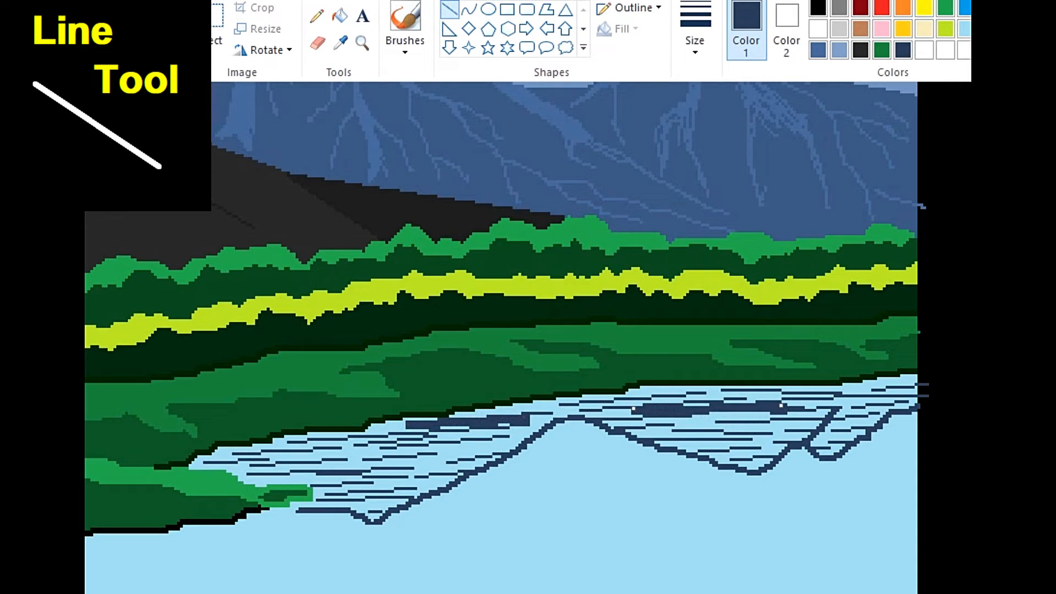
{"action": "left_click_drag", "start_coordinate": [270, 459], "coordinate": [499, 449]}
{"action": "left_click_drag", "start_coordinate": [734, 439], "coordinate": [788, 439]}
{"action": "left_click_drag", "start_coordinate": [334, 490], "coordinate": [385, 491]}
{"action": "left_click_drag", "start_coordinate": [564, 405], "coordinate": [723, 388]}
Choose a thicker line size and draw broad navy bands in the middle and left part of the reflection
{"action": "left_click", "coordinate": [694, 41]}
{"action": "left_click", "coordinate": [726, 164]}
{"action": "left_click_drag", "start_coordinate": [595, 420], "coordinate": [695, 420]}
{"action": "left_click_drag", "start_coordinate": [363, 470], "coordinate": [426, 470]}
Shade the gaps between the ripple lines with navy Pencil strokes throughout the mountain reflection
{"action": "left_click", "coordinate": [317, 16]}
{"action": "left_click_drag", "start_coordinate": [492, 412], "coordinate": [576, 403]}
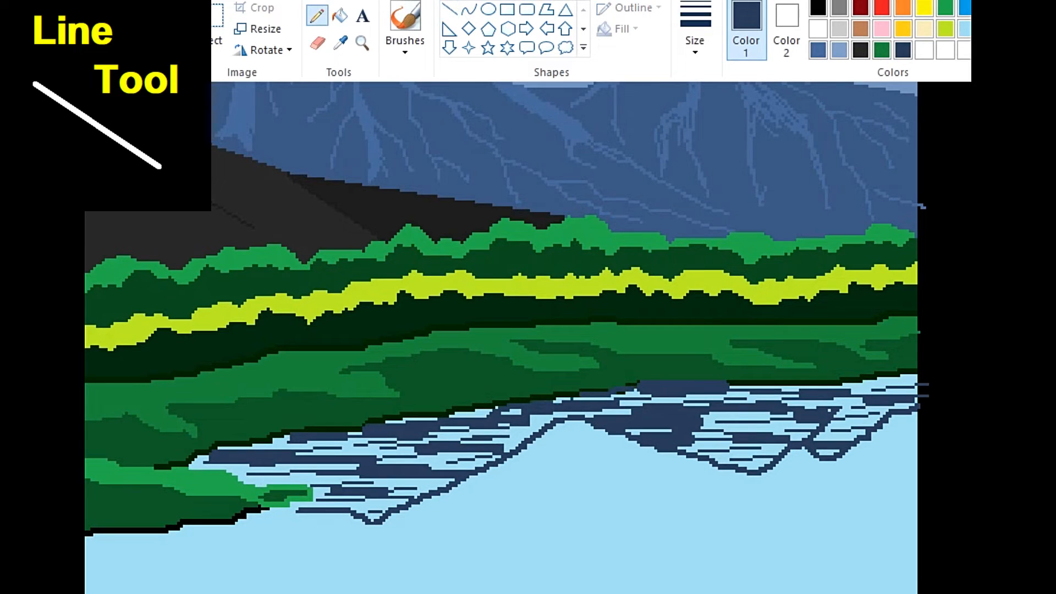
{"action": "left_click_drag", "start_coordinate": [687, 399], "coordinate": [797, 399]}
{"action": "left_click_drag", "start_coordinate": [705, 448], "coordinate": [764, 448]}
{"action": "left_click_drag", "start_coordinate": [877, 379], "coordinate": [915, 379]}
{"action": "left_click_drag", "start_coordinate": [311, 444], "coordinate": [371, 443]}
{"action": "left_click_drag", "start_coordinate": [396, 457], "coordinate": [481, 457]}
{"action": "left_click_drag", "start_coordinate": [290, 475], "coordinate": [358, 475]}
{"action": "left_click_drag", "start_coordinate": [304, 503], "coordinate": [352, 506]}
{"action": "left_click_drag", "start_coordinate": [390, 485], "coordinate": [445, 484]}
{"action": "left_click_drag", "start_coordinate": [196, 466], "coordinate": [203, 459]}
{"action": "left_click_drag", "start_coordinate": [233, 474], "coordinate": [246, 477]}
{"action": "left_click_drag", "start_coordinate": [856, 387], "coordinate": [887, 381]}
{"action": "left_click_drag", "start_coordinate": [831, 407], "coordinate": [865, 399]}
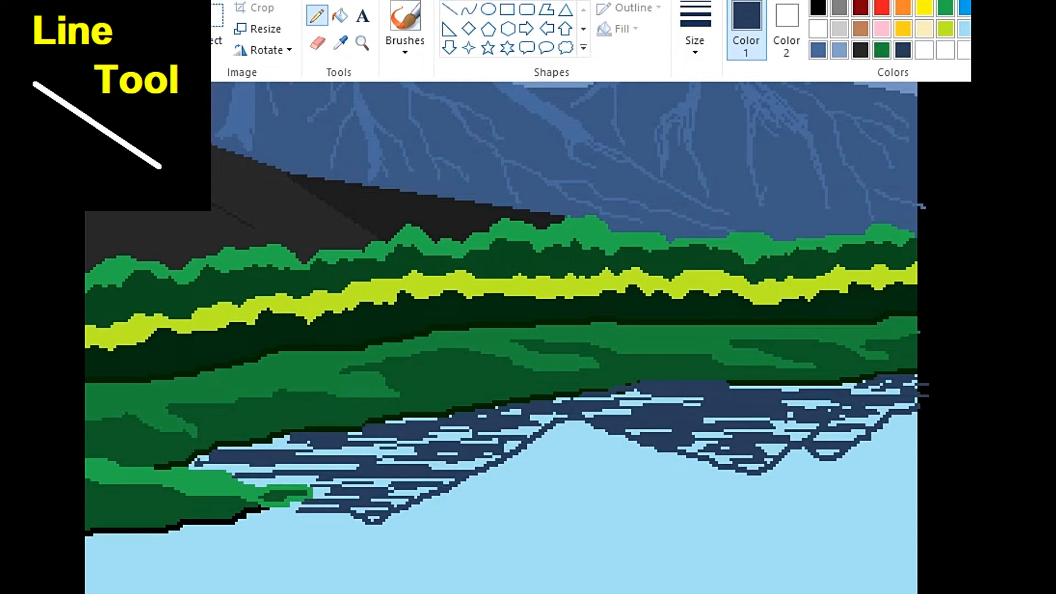
Sample the nearer mountains' blue and outline a second reflection with straight lines below the navy one, ending at the lake's right edge
{"action": "scroll", "coordinate": [363, 451], "scroll_direction": "down", "scroll_amount": 2}
{"action": "left_click", "coordinate": [340, 43]}
{"action": "left_click", "coordinate": [513, 178]}
{"action": "left_click", "coordinate": [362, 43]}
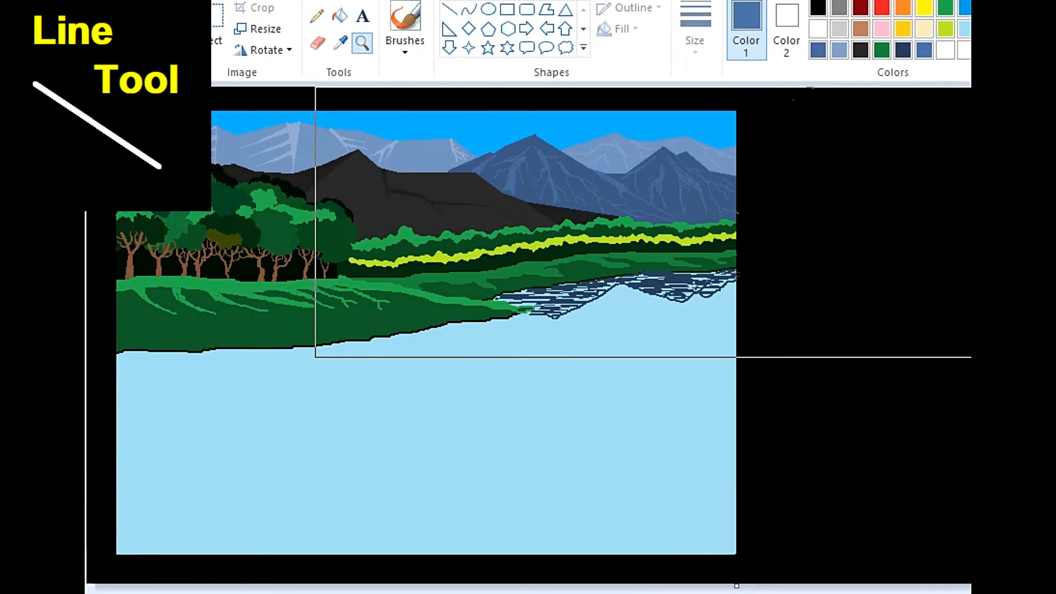
{"action": "left_click", "coordinate": [643, 220]}
{"action": "scroll", "coordinate": [506, 357], "scroll_direction": "down", "scroll_amount": 1}
{"action": "left_click", "coordinate": [317, 15]}
{"action": "left_click", "coordinate": [449, 9]}
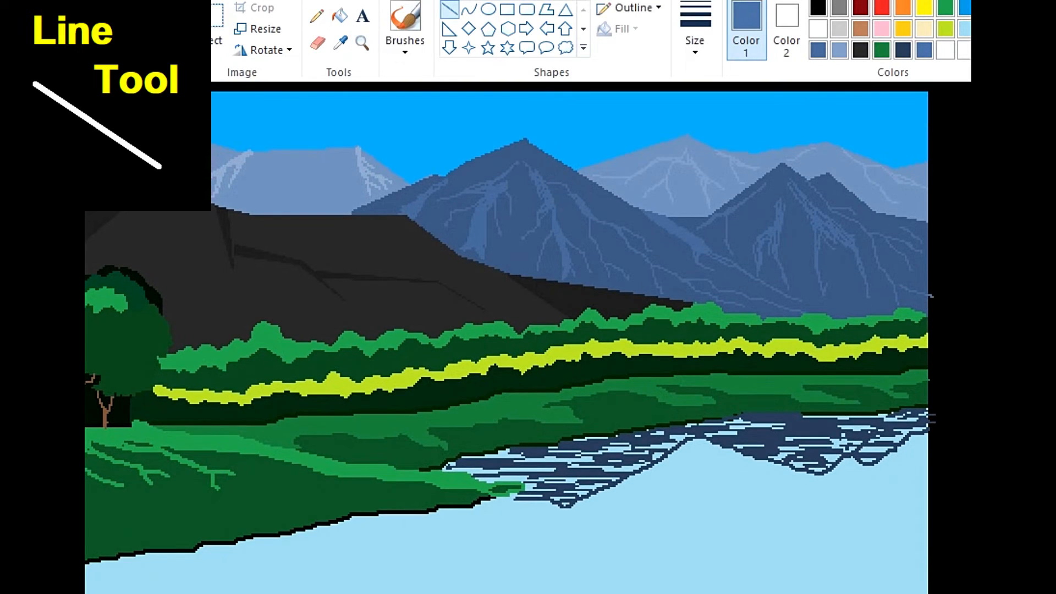
{"action": "left_click_drag", "start_coordinate": [621, 484], "coordinate": [735, 515]}
{"action": "left_click_drag", "start_coordinate": [910, 480], "coordinate": [935, 496]}
Draw short, thick horizontal blue lines inside the new reflection outline
{"action": "left_click", "coordinate": [362, 42]}
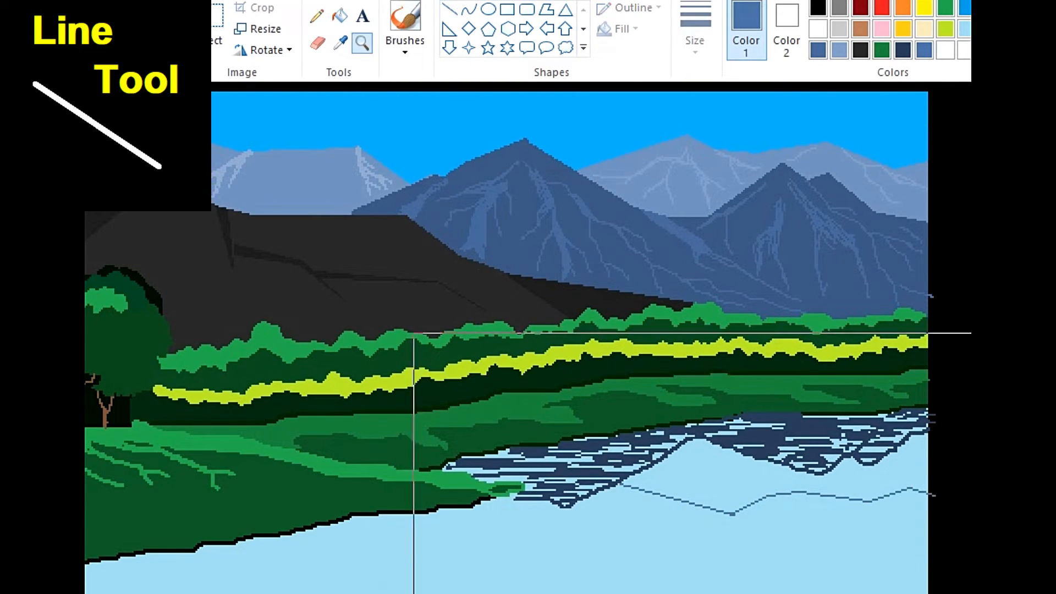
{"action": "left_click", "coordinate": [886, 503]}
{"action": "left_click", "coordinate": [449, 9]}
{"action": "left_click_drag", "start_coordinate": [212, 297], "coordinate": [294, 297]}
{"action": "left_click_drag", "start_coordinate": [302, 248], "coordinate": [375, 247]}
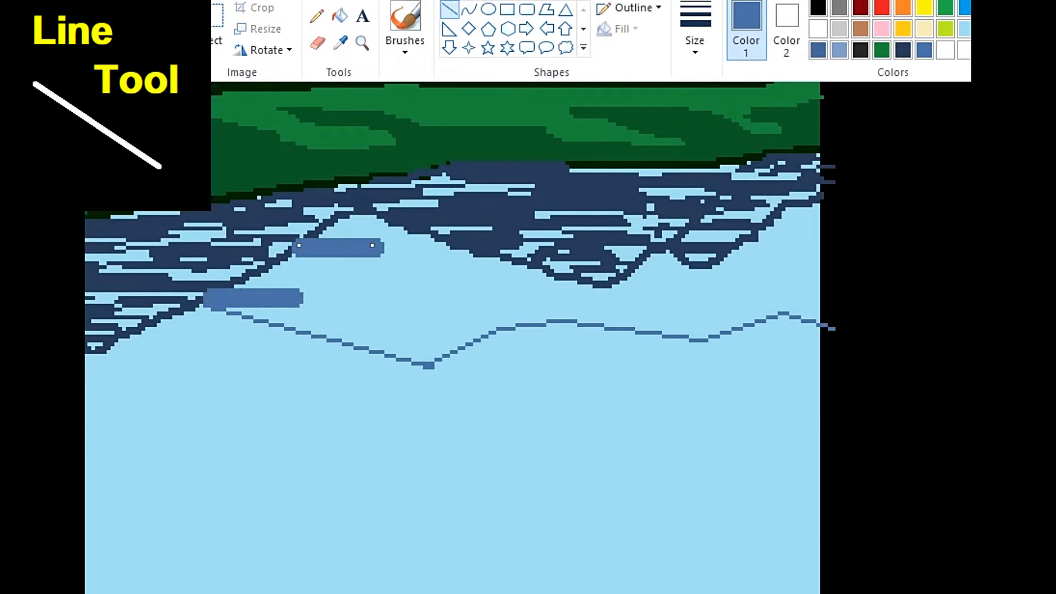
{"action": "left_click_drag", "start_coordinate": [451, 274], "coordinate": [526, 271]}
{"action": "left_click_drag", "start_coordinate": [632, 281], "coordinate": [699, 282]}
{"action": "left_click_drag", "start_coordinate": [755, 239], "coordinate": [791, 240]}
{"action": "left_click_drag", "start_coordinate": [687, 333], "coordinate": [699, 332]}
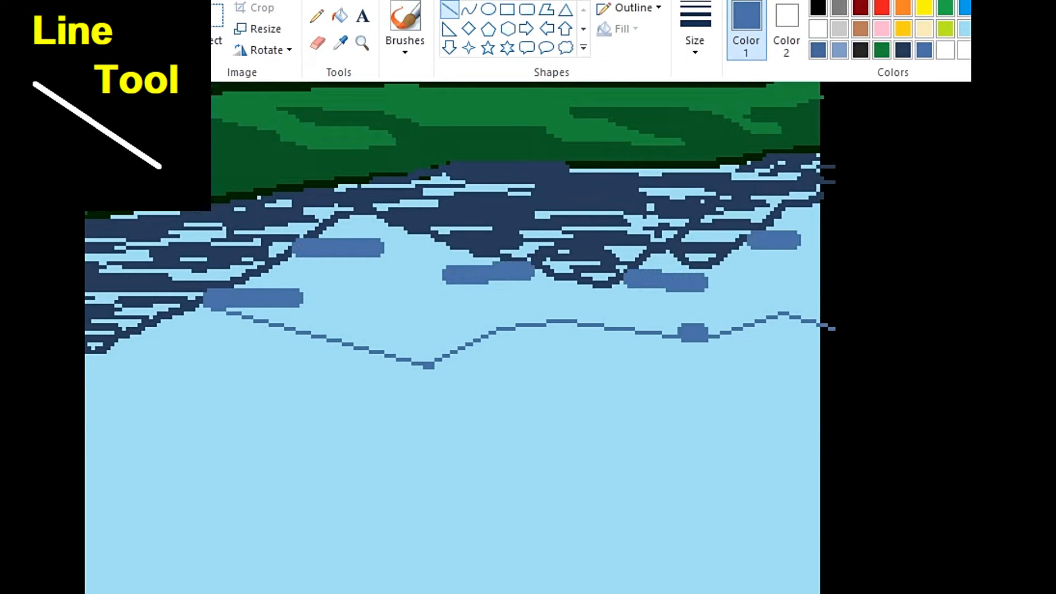
Add thinner horizontal blue lines between the thick bands of the second reflection
{"action": "left_click_drag", "start_coordinate": [378, 328], "coordinate": [471, 329]}
{"action": "left_click", "coordinate": [695, 43]}
{"action": "left_click", "coordinate": [739, 119]}
{"action": "left_click_drag", "start_coordinate": [285, 274], "coordinate": [407, 274]}
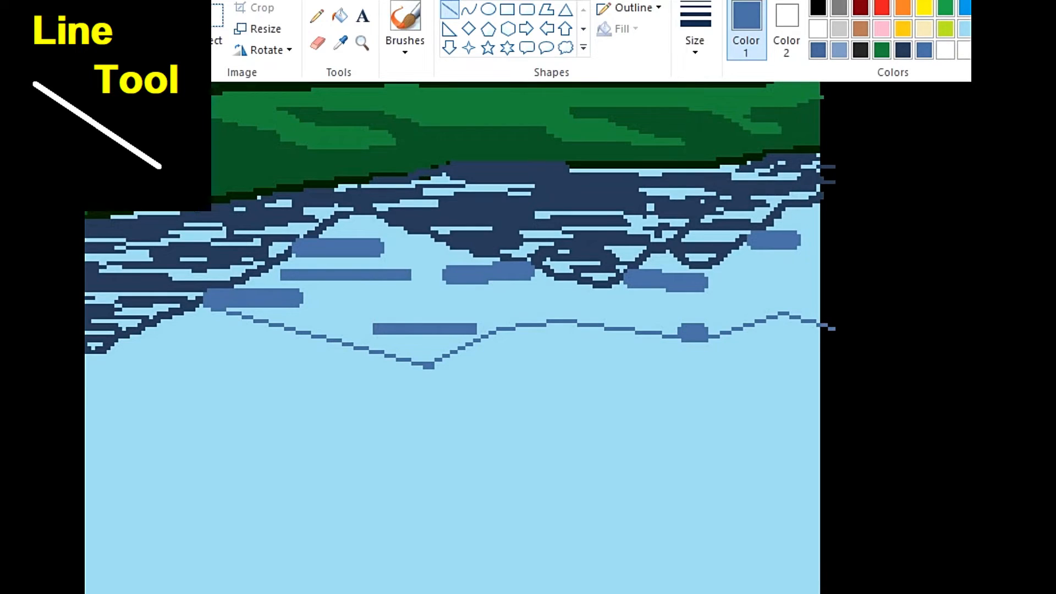
{"action": "left_click_drag", "start_coordinate": [512, 297], "coordinate": [561, 298]}
{"action": "left_click_drag", "start_coordinate": [743, 290], "coordinate": [782, 286]}
{"action": "left_click_drag", "start_coordinate": [811, 228], "coordinate": [825, 228]}
{"action": "left_click_drag", "start_coordinate": [781, 267], "coordinate": [809, 268]}
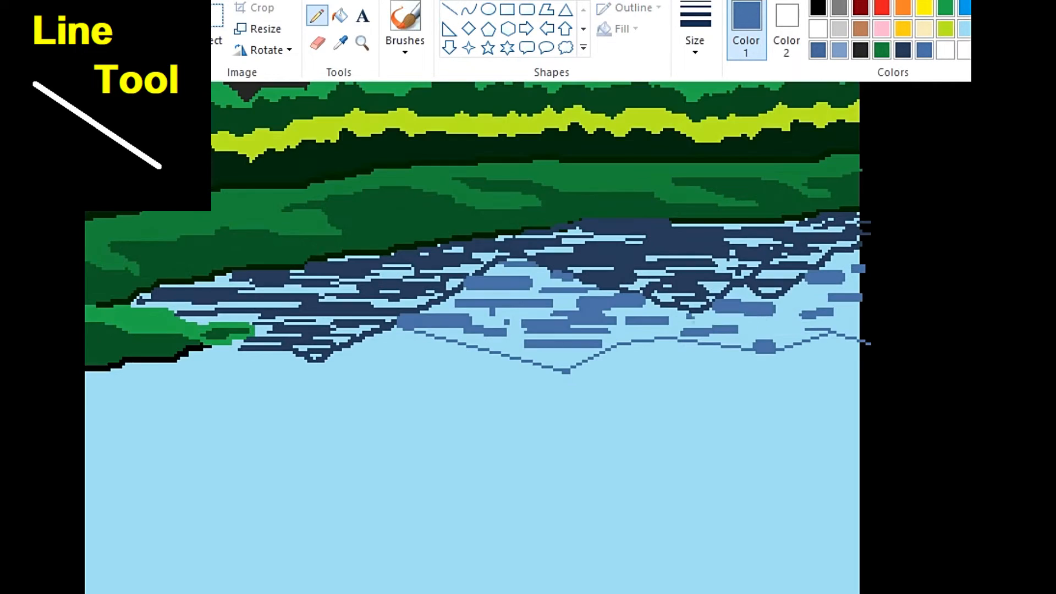
Shade the gaps in the blue reflection with horizontal Pencil ripple strokes
{"action": "left_click_drag", "start_coordinate": [554, 357], "coordinate": [588, 357]}
{"action": "left_click_drag", "start_coordinate": [492, 345], "coordinate": [525, 345]}
{"action": "left_click_drag", "start_coordinate": [831, 319], "coordinate": [893, 319]}
{"action": "left_click_drag", "start_coordinate": [780, 310], "coordinate": [811, 310]}
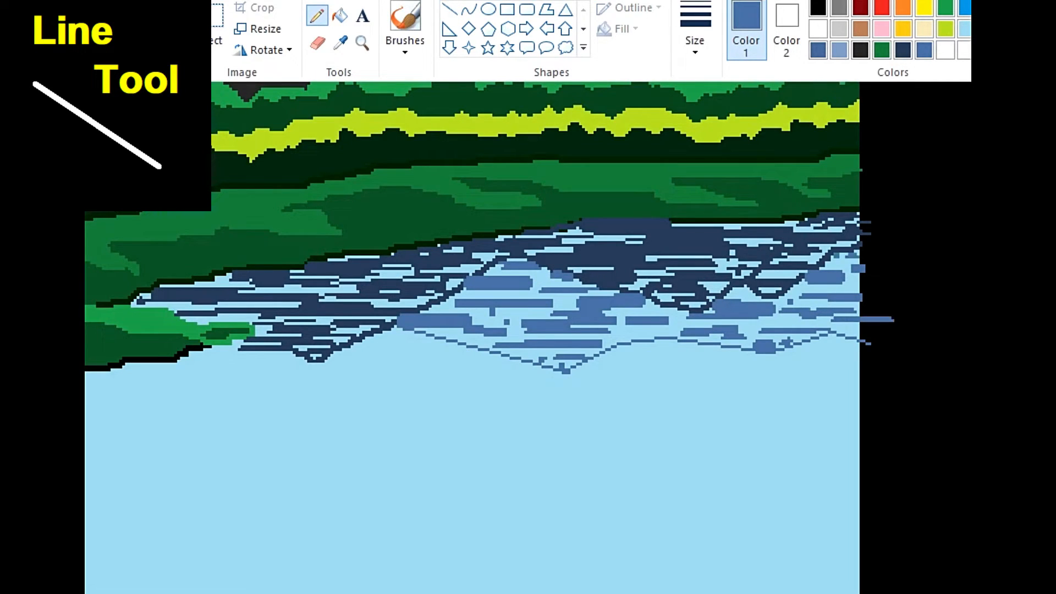
{"action": "left_click_drag", "start_coordinate": [670, 320], "coordinate": [801, 321]}
{"action": "left_click_drag", "start_coordinate": [650, 308], "coordinate": [686, 307]}
{"action": "left_click_drag", "start_coordinate": [528, 284], "coordinate": [562, 285]}
{"action": "left_click_drag", "start_coordinate": [506, 333], "coordinate": [562, 333]}
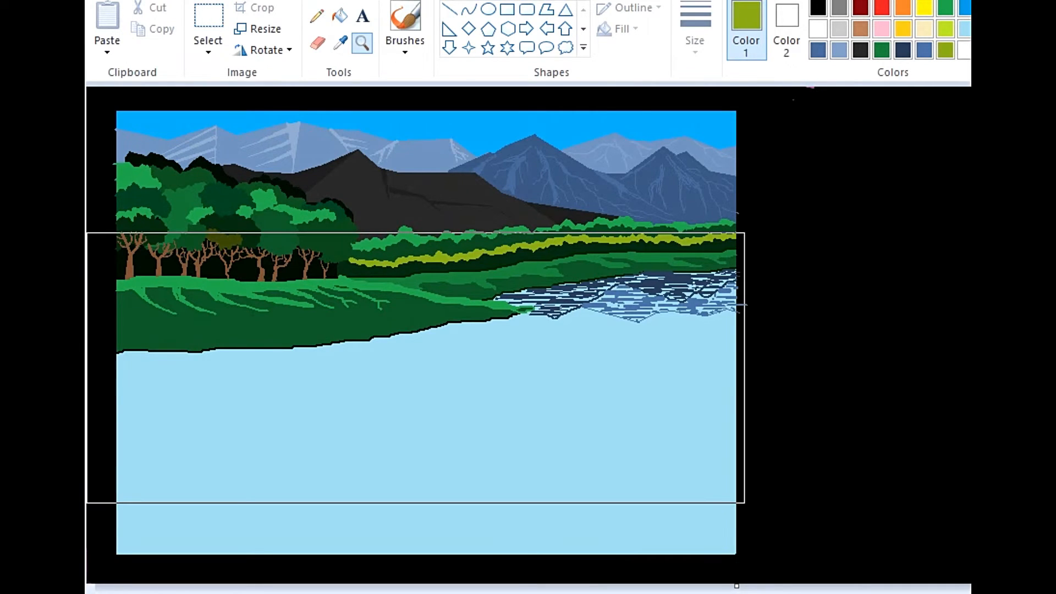
Outline a cluster of overlapping rocks in black with the Pencil along the left bank's waterline
{"action": "left_click", "coordinate": [414, 366]}
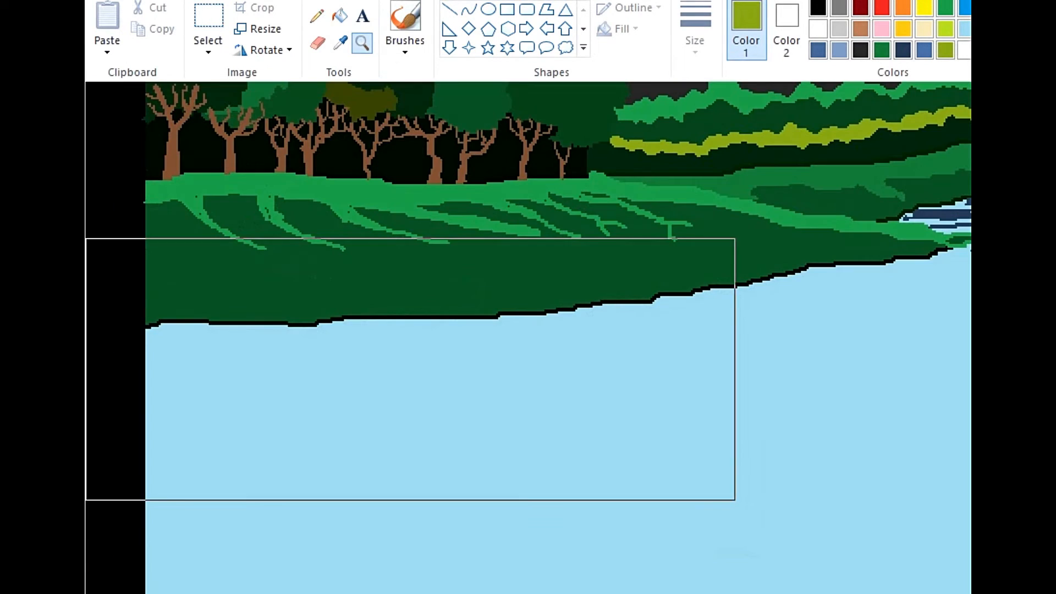
{"action": "left_click", "coordinate": [818, 7]}
{"action": "mouse_move", "coordinate": [353, 298]}
{"action": "left_mouse_down"}
{"action": "mouse_move", "coordinate": [378, 282]}
{"action": "mouse_move", "coordinate": [457, 332]}
{"action": "mouse_move", "coordinate": [353, 299]}
{"action": "left_mouse_up"}
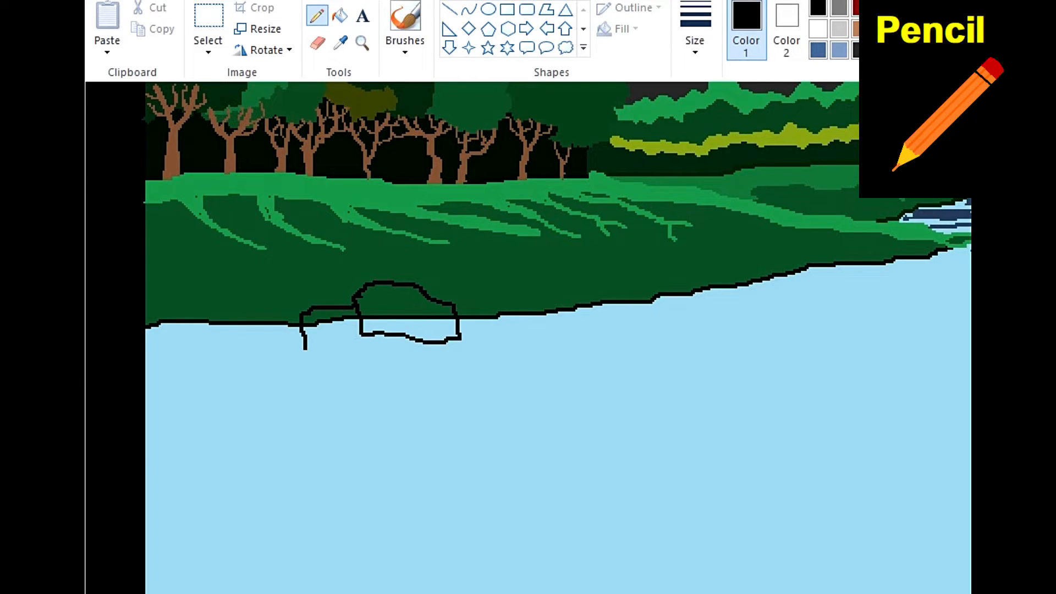
{"action": "left_click_drag", "start_coordinate": [349, 364], "coordinate": [418, 342]}
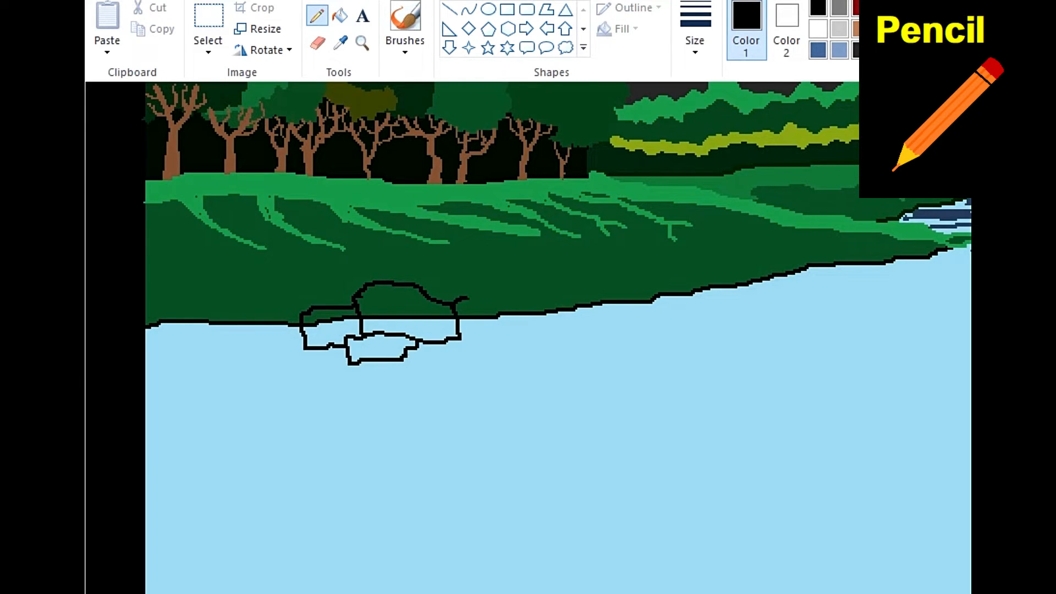
{"action": "left_click_drag", "start_coordinate": [467, 298], "coordinate": [462, 348]}
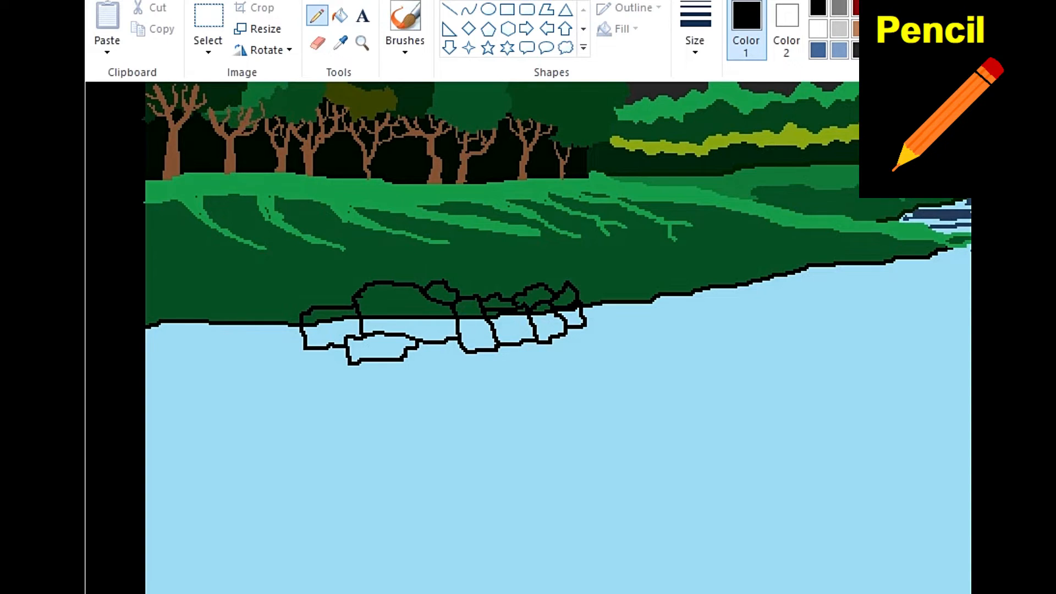
Fill the large rocks in the left half of the cluster with dark navy
{"action": "left_click", "coordinate": [340, 16]}
{"action": "left_click", "coordinate": [840, 50]}
{"action": "left_click", "coordinate": [818, 50]}
{"action": "left_click", "coordinate": [839, 50]}
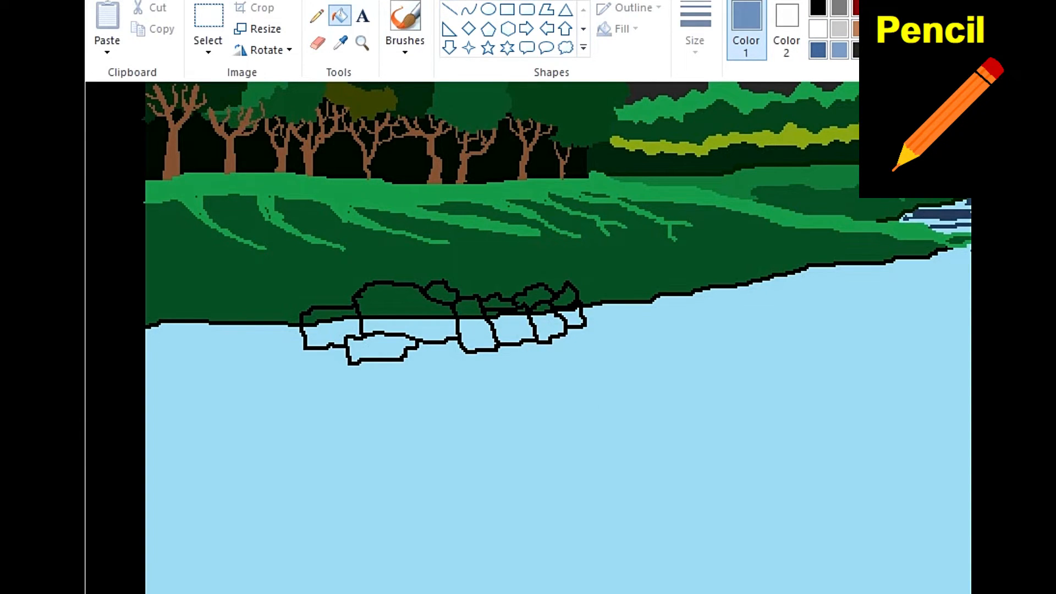
{"action": "left_click", "coordinate": [903, 50]}
{"action": "left_click", "coordinate": [330, 333]}
{"action": "left_click", "coordinate": [404, 301]}
{"action": "left_click", "coordinate": [418, 329]}
{"action": "left_click", "coordinate": [380, 348]}
{"action": "left_click", "coordinate": [333, 314]}
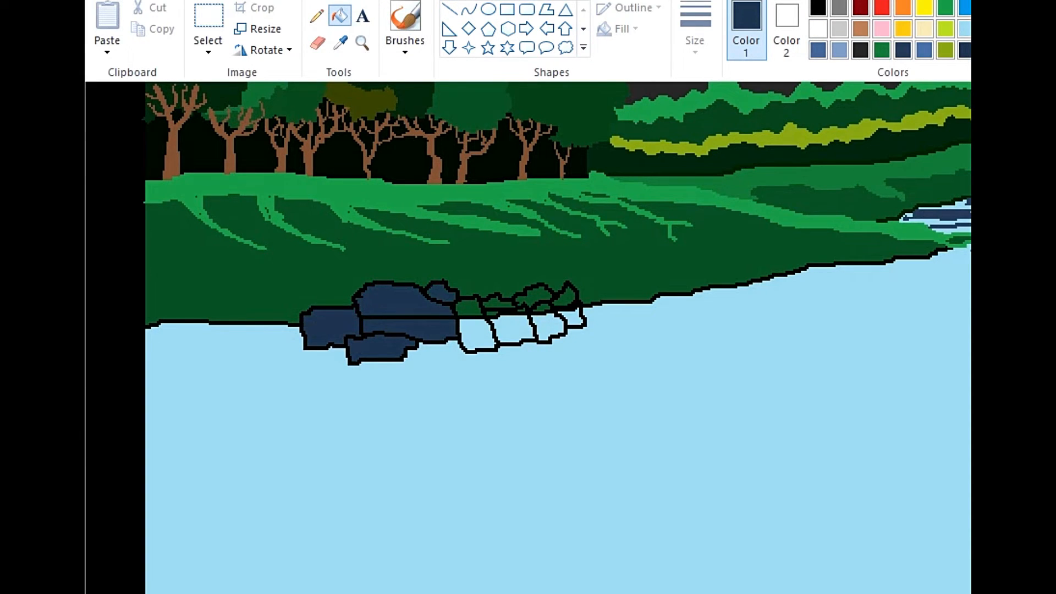
Fill the smaller rocks in the right half of the cluster with the same dark navy
{"action": "left_click", "coordinate": [408, 317]}
{"action": "left_click", "coordinate": [472, 318]}
{"action": "left_click", "coordinate": [476, 334]}
{"action": "left_click", "coordinate": [515, 330]}
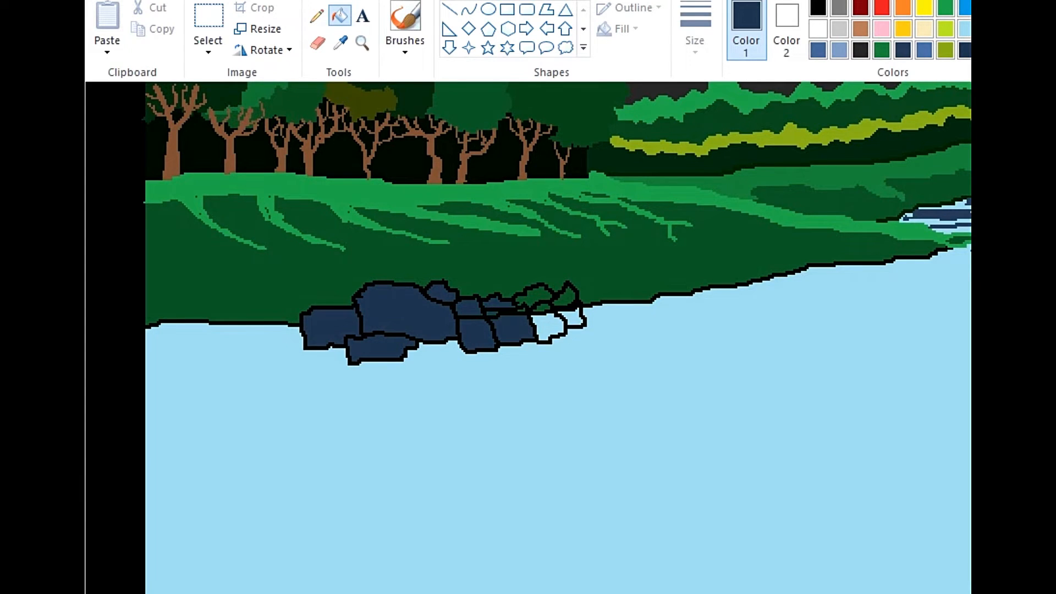
{"action": "left_click", "coordinate": [500, 311]}
{"action": "left_click", "coordinate": [518, 307]}
{"action": "key", "text": "ctrl+z"}
{"action": "left_click", "coordinate": [536, 297]}
{"action": "left_click", "coordinate": [566, 298]}
{"action": "left_click", "coordinate": [549, 328]}
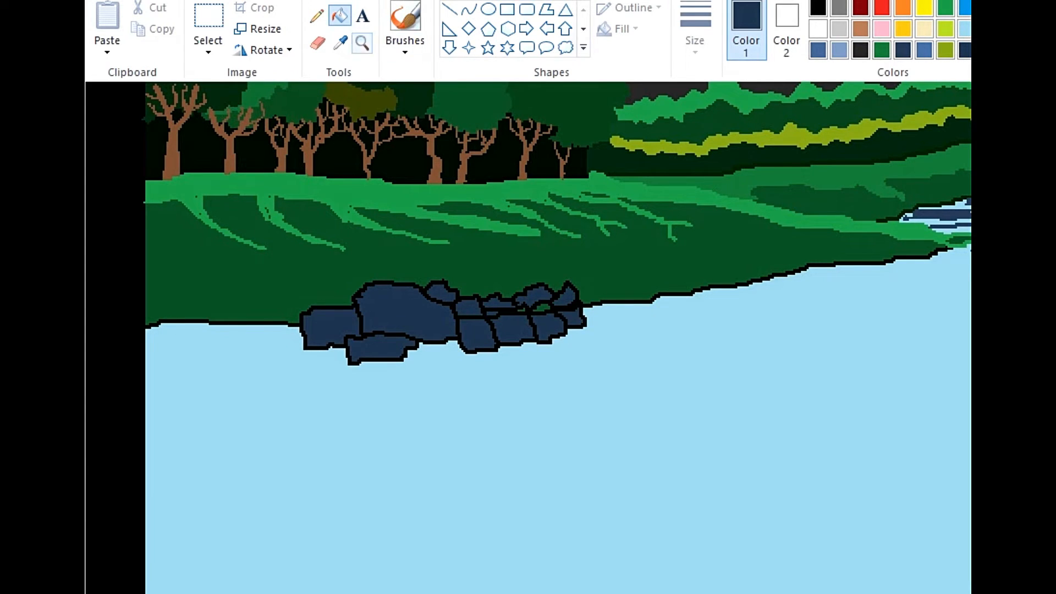
Fill parts of the large rock and several small rocks with a lighter navy as highlights
{"action": "left_click", "coordinate": [362, 43]}
{"action": "left_click", "coordinate": [466, 334]}
{"action": "left_click", "coordinate": [340, 15]}
{"action": "left_click", "coordinate": [610, 261]}
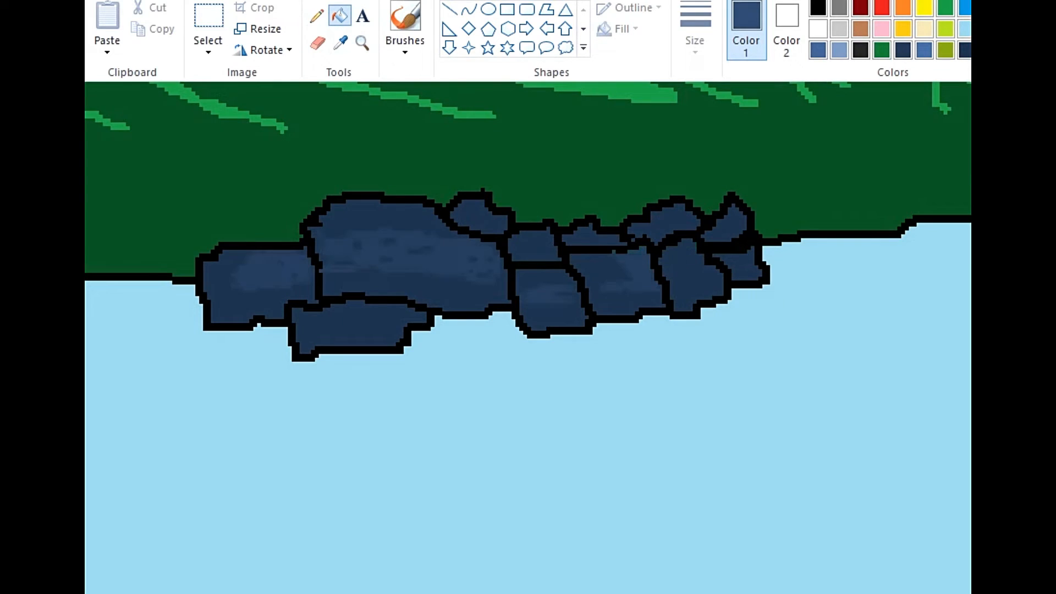
{"action": "left_click", "coordinate": [385, 217]}
{"action": "left_click", "coordinate": [534, 246]}
{"action": "left_click", "coordinate": [669, 221]}
{"action": "left_click", "coordinate": [743, 266]}
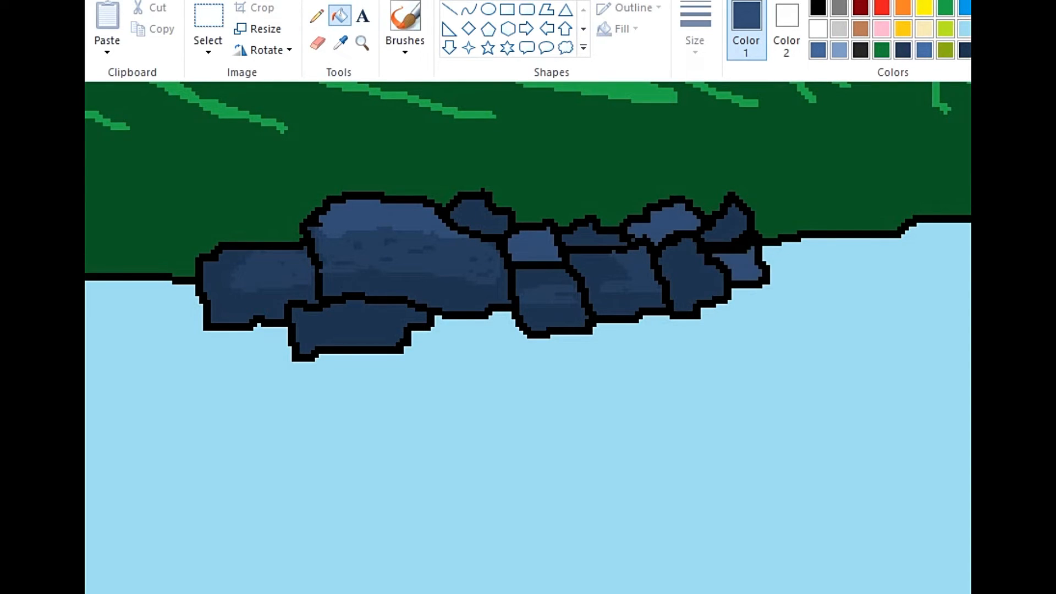
{"action": "left_click", "coordinate": [358, 327]}
{"action": "key", "text": "ctrl+z"}
{"action": "left_click", "coordinate": [415, 291]}
{"action": "left_click", "coordinate": [317, 16]}
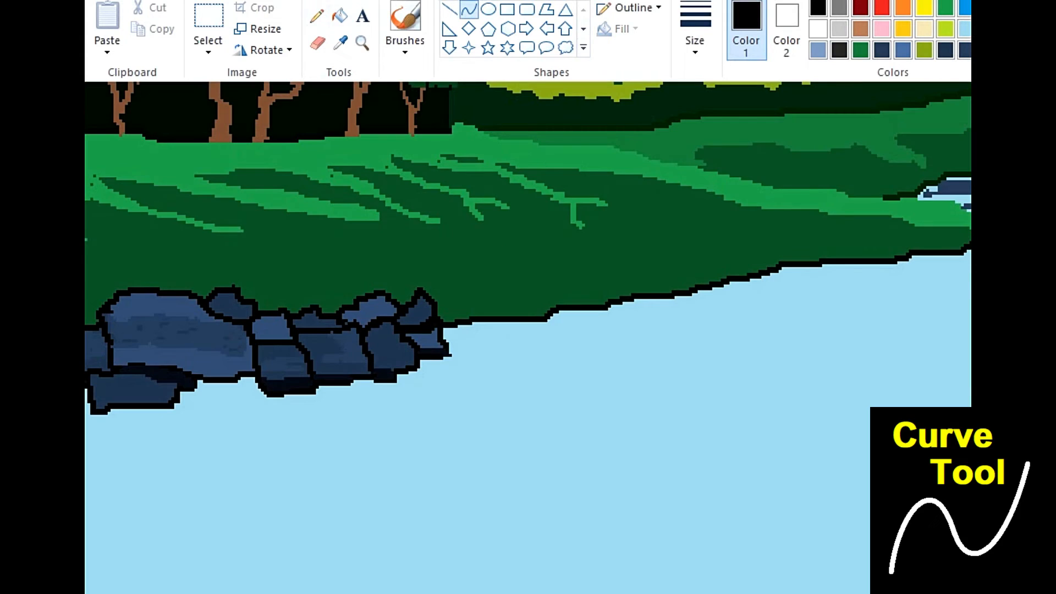
Draw a boat's pointed oval rim on the bank beside the rocks with two black curves
{"action": "left_click_drag", "start_coordinate": [475, 303], "coordinate": [651, 277]}
{"action": "left_click_drag", "start_coordinate": [567, 292], "coordinate": [578, 320]}
{"action": "left_click_drag", "start_coordinate": [479, 304], "coordinate": [640, 280]}
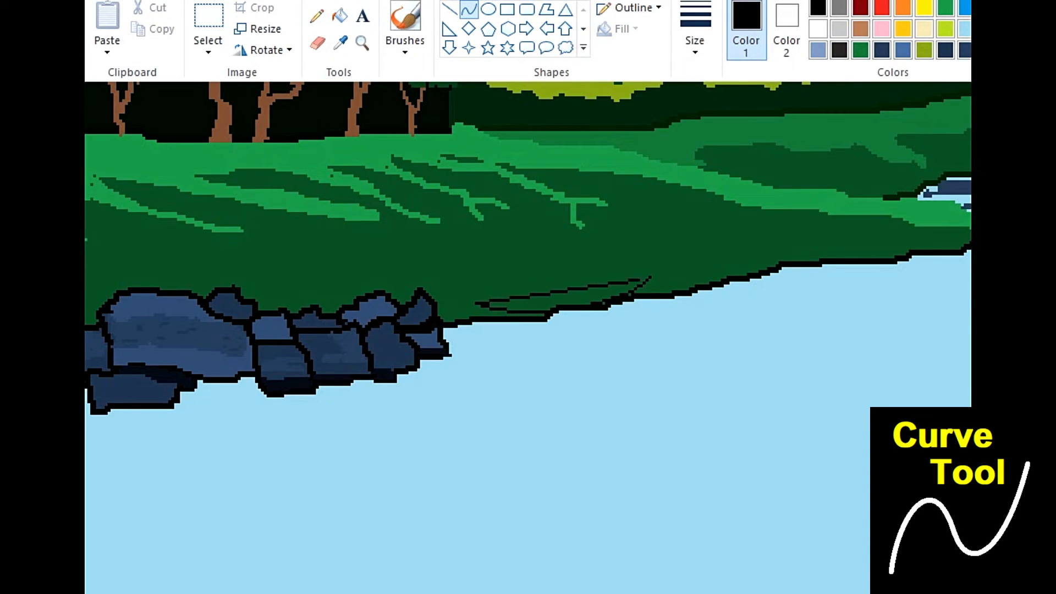
{"action": "left_click_drag", "start_coordinate": [549, 289], "coordinate": [550, 273]}
{"action": "left_click", "coordinate": [550, 273]}
{"action": "left_click", "coordinate": [550, 248]}
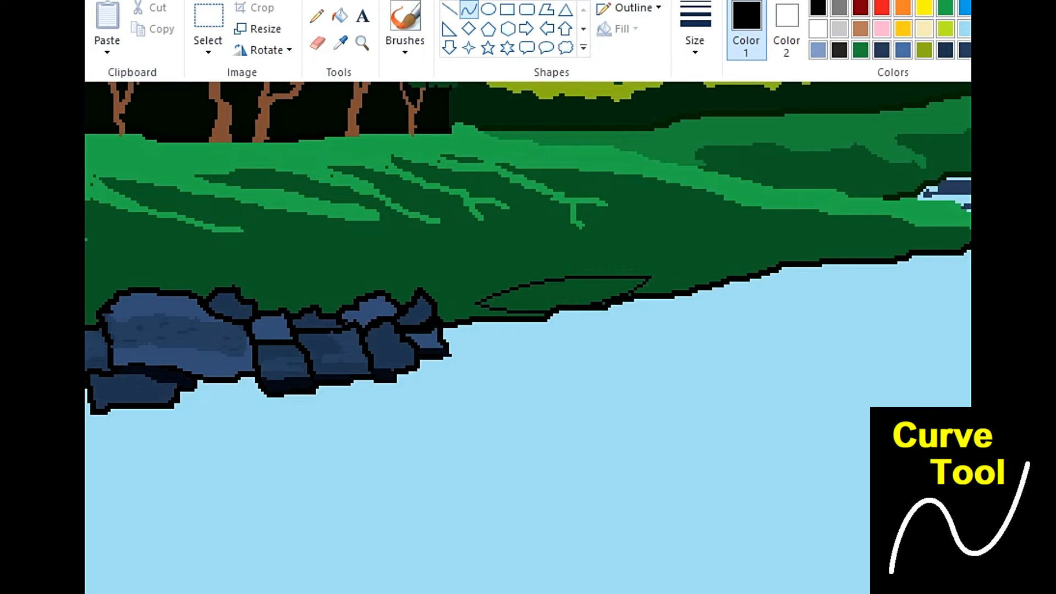
Fill the boat's interior with a darkened custom shade of dark red
{"action": "left_click", "coordinate": [340, 16]}
{"action": "left_click", "coordinate": [860, 8]}
{"action": "left_click", "coordinate": [567, 296]}
{"action": "left_click", "coordinate": [1043, 25]}
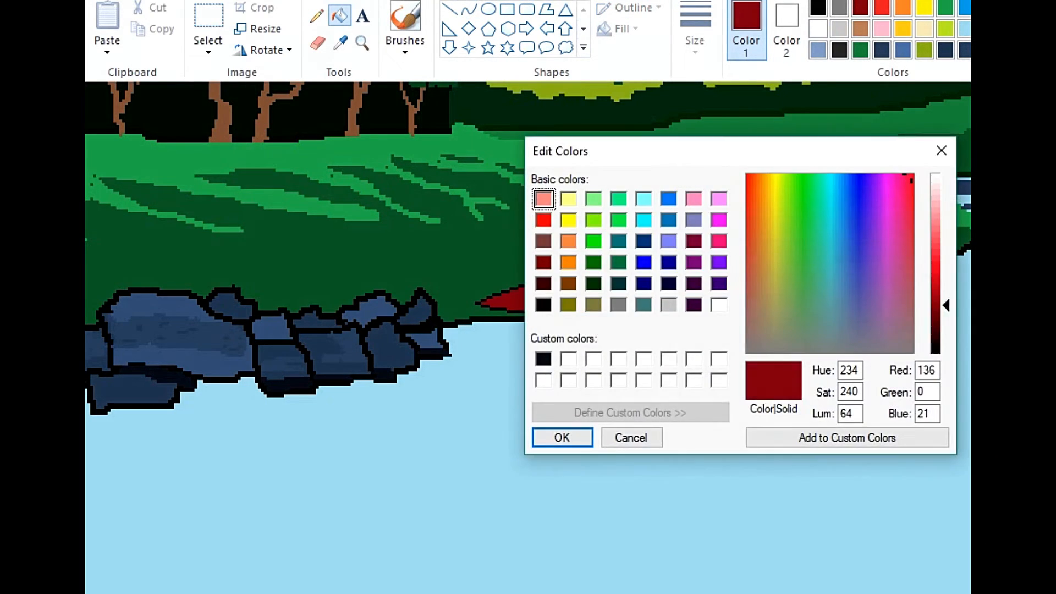
{"action": "left_click_drag", "start_coordinate": [946, 305], "coordinate": [946, 332]}
{"action": "left_click", "coordinate": [846, 438]}
{"action": "left_click", "coordinate": [561, 438]}
{"action": "left_click", "coordinate": [566, 296]}
Draw three slanted golden-yellow seat lines across the boat's interior, making the one nearest its right end thinner
{"action": "left_click", "coordinate": [449, 9]}
{"action": "left_click", "coordinate": [902, 28]}
{"action": "left_click_drag", "start_coordinate": [527, 289], "coordinate": [538, 300]}
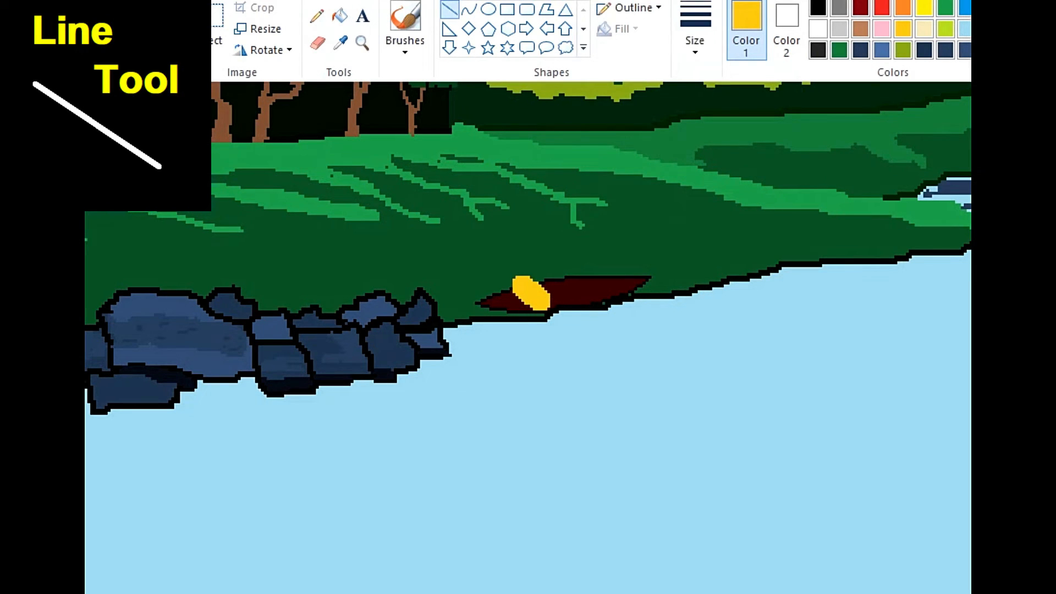
{"action": "key", "text": "ctrl+z"}
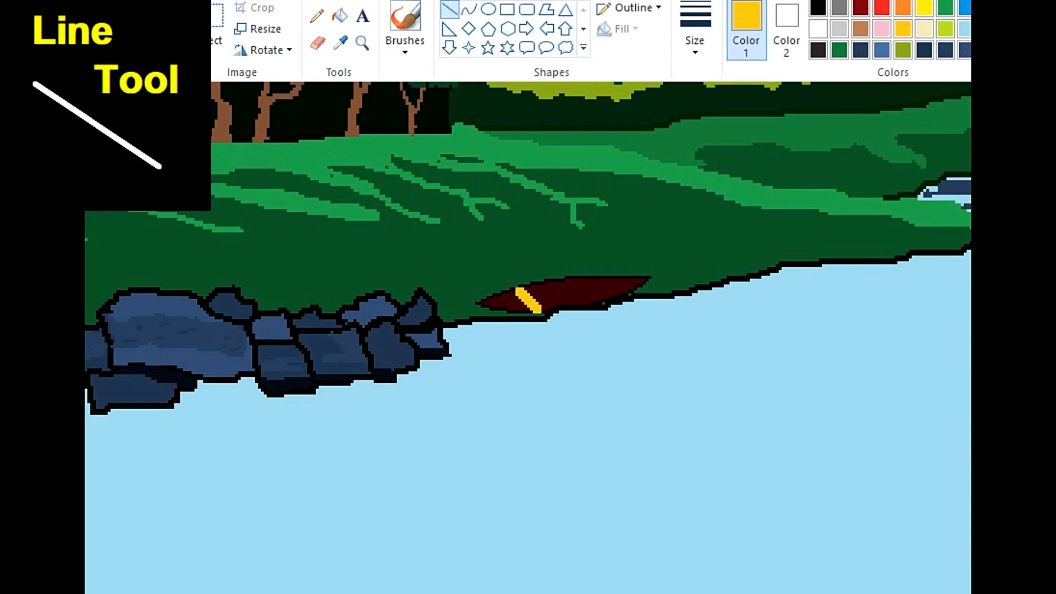
{"action": "left_click", "coordinate": [695, 33]}
{"action": "left_click", "coordinate": [715, 83]}
{"action": "mouse_move", "coordinate": [597, 279]}
{"action": "left_mouse_down"}
{"action": "mouse_move", "coordinate": [611, 293]}
{"action": "mouse_move", "coordinate": [577, 302]}
{"action": "left_mouse_up"}
{"action": "left_click", "coordinate": [694, 33]}
{"action": "left_click", "coordinate": [715, 159]}
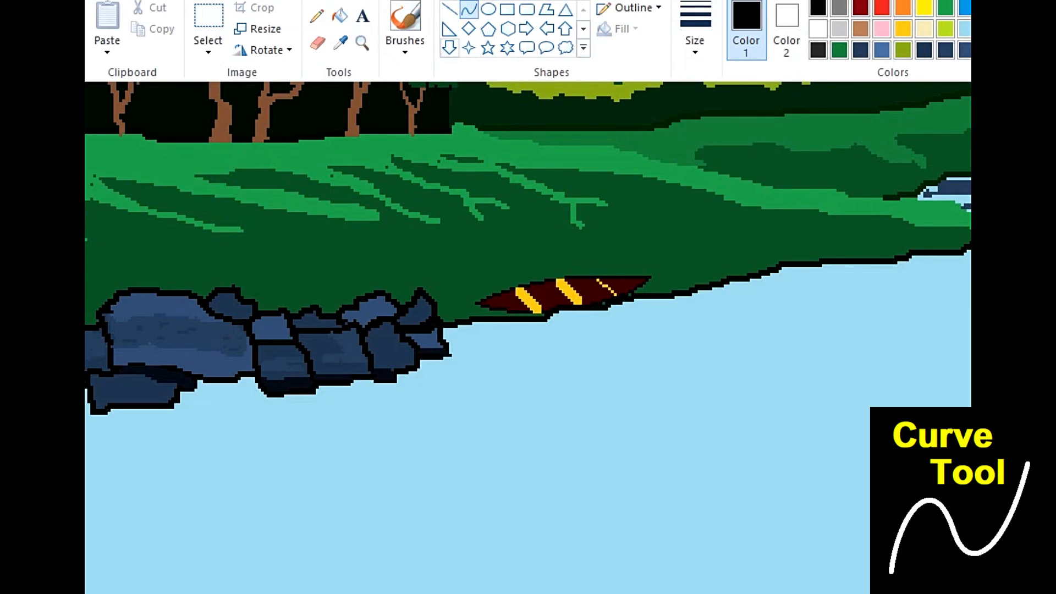
Draw the boat's hull as a thin black curve bulging below the rim, joining both ends
{"action": "left_click", "coordinate": [362, 43]}
{"action": "left_click", "coordinate": [549, 240]}
{"action": "left_click", "coordinate": [548, 240]}
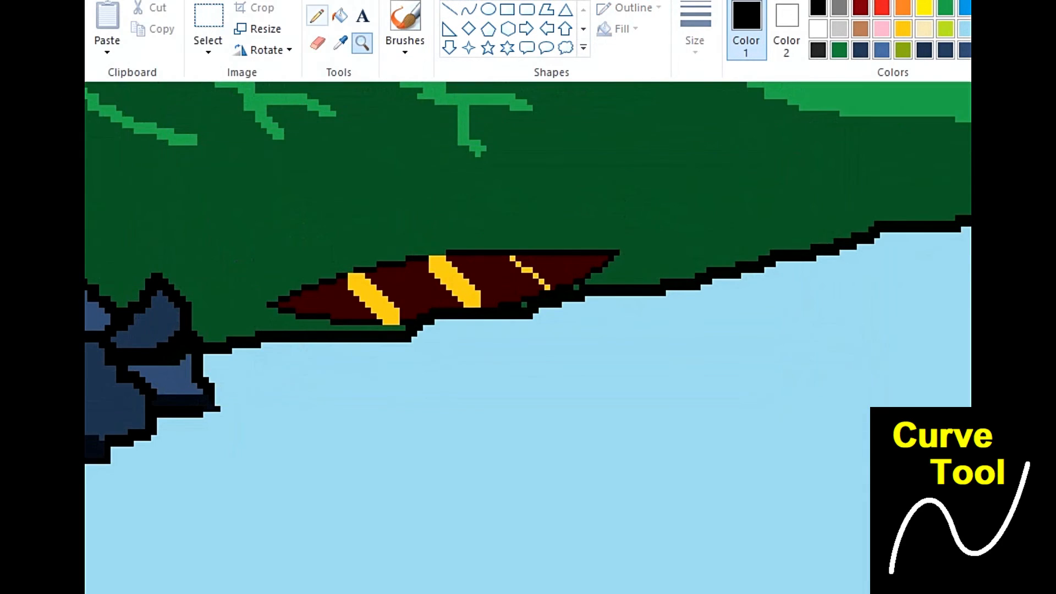
{"action": "left_click", "coordinate": [317, 16]}
{"action": "left_click", "coordinate": [469, 9]}
{"action": "mouse_move", "coordinate": [275, 304]}
{"action": "left_mouse_down"}
{"action": "mouse_move", "coordinate": [380, 406]}
{"action": "mouse_move", "coordinate": [616, 258]}
{"action": "left_mouse_up"}
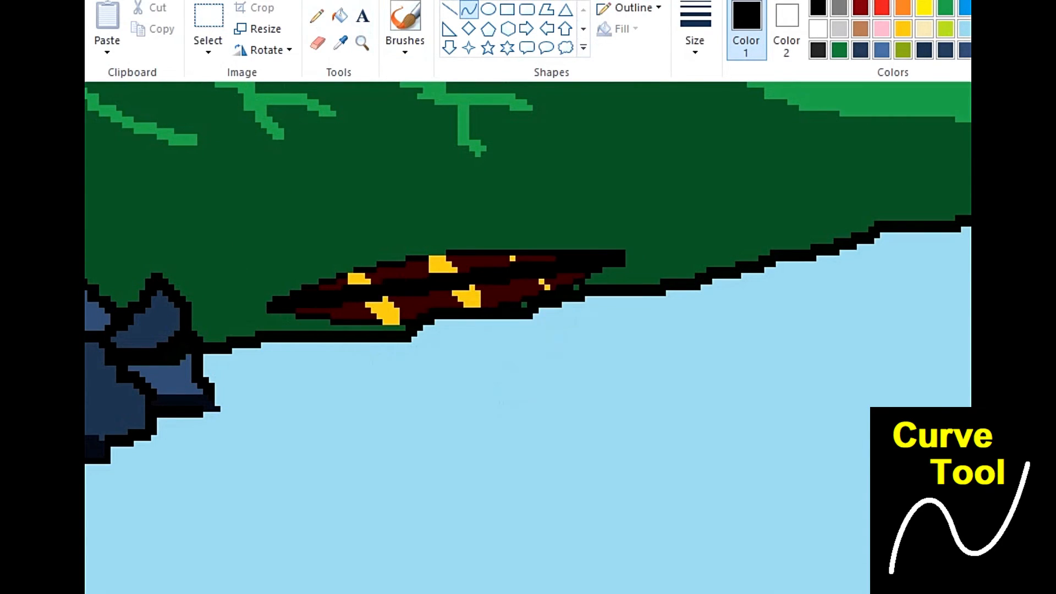
{"action": "left_click_drag", "start_coordinate": [376, 385], "coordinate": [357, 394]}
{"action": "mouse_move", "coordinate": [585, 379]}
{"action": "left_mouse_down"}
{"action": "mouse_move", "coordinate": [575, 376]}
{"action": "mouse_move", "coordinate": [608, 377]}
{"action": "mouse_move", "coordinate": [599, 383]}
{"action": "mouse_move", "coordinate": [598, 373]}
{"action": "left_mouse_up"}
{"action": "left_click", "coordinate": [695, 33]}
{"action": "left_click", "coordinate": [738, 86]}
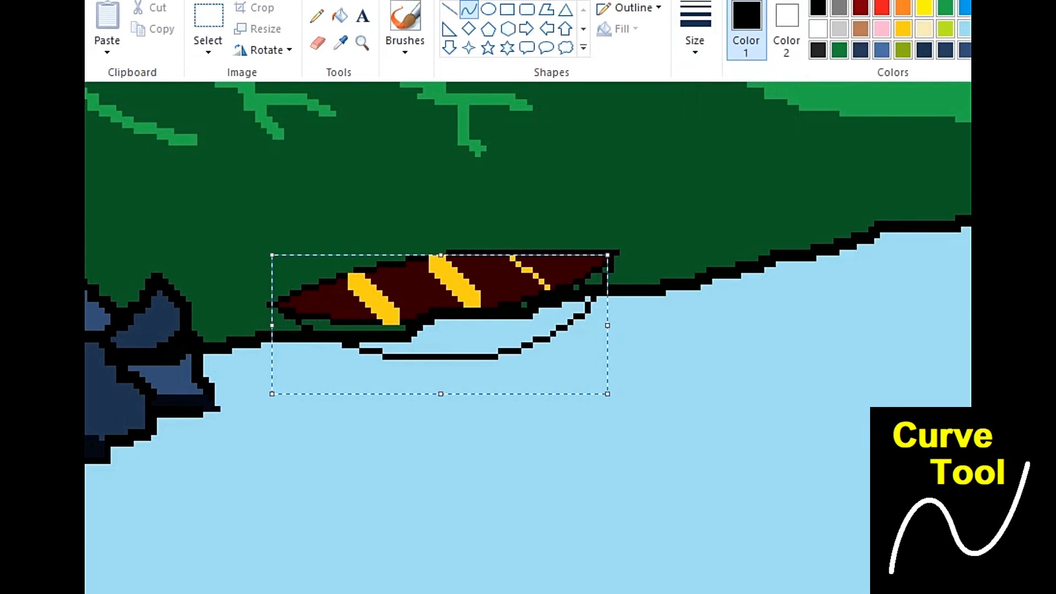
{"action": "left_click", "coordinate": [715, 341]}
Fill the boat's hull with bright pink, including the small leftover areas below the rim
{"action": "left_click", "coordinate": [340, 16]}
{"action": "left_click", "coordinate": [860, 8]}
{"action": "left_click", "coordinate": [1042, 30]}
{"action": "left_click", "coordinate": [719, 243]}
{"action": "left_click", "coordinate": [561, 436]}
{"action": "left_click", "coordinate": [467, 336]}
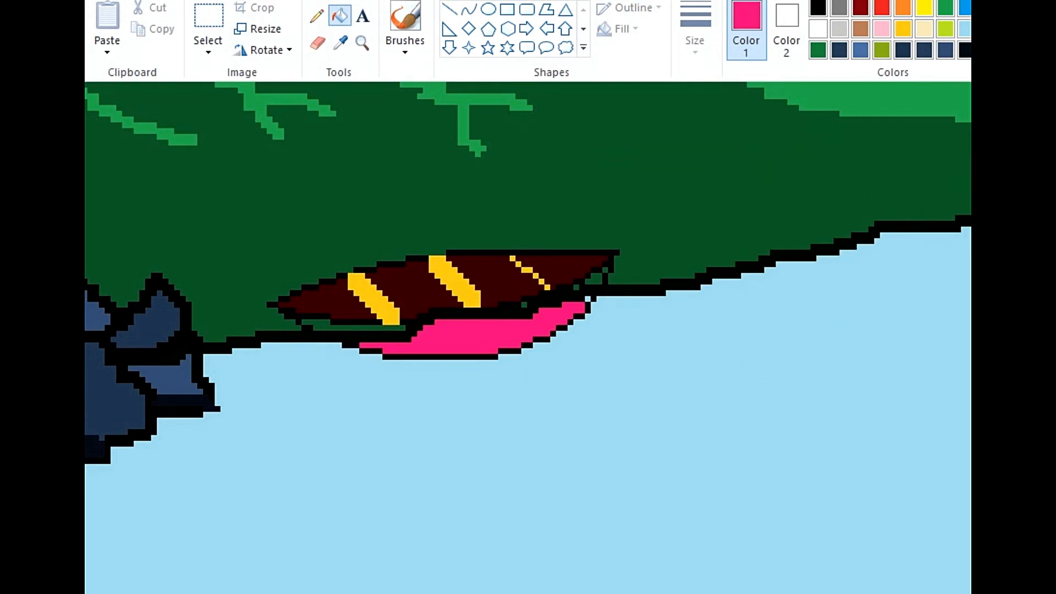
{"action": "left_click", "coordinate": [374, 335]}
{"action": "left_click", "coordinate": [358, 325]}
{"action": "left_click", "coordinate": [556, 299]}
{"action": "left_click", "coordinate": [317, 16]}
{"action": "scroll", "coordinate": [528, 338], "scroll_direction": "down", "scroll_amount": 5}
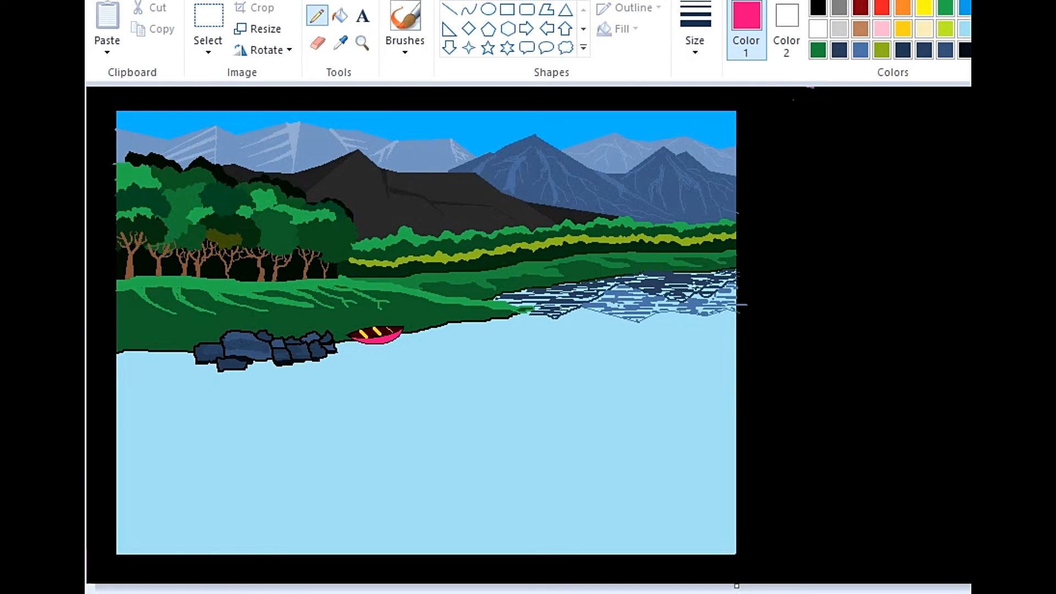
Outline a jagged shadow in the water along the bank, rocks and boat with the Pencil and fill it near-black
{"action": "left_click", "coordinate": [362, 43]}
{"action": "left_click", "coordinate": [412, 444]}
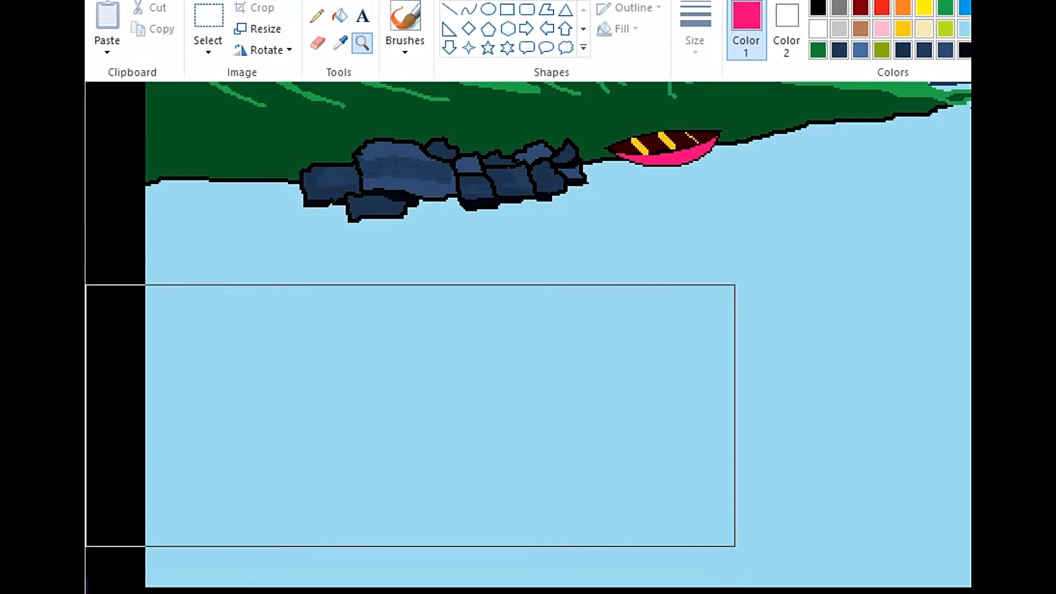
{"action": "mouse_move", "coordinate": [147, 194]}
{"action": "left_mouse_down"}
{"action": "mouse_move", "coordinate": [379, 237]}
{"action": "mouse_move", "coordinate": [550, 240]}
{"action": "mouse_move", "coordinate": [600, 182]}
{"action": "mouse_move", "coordinate": [717, 192]}
{"action": "mouse_move", "coordinate": [749, 156]}
{"action": "mouse_move", "coordinate": [971, 113]}
{"action": "left_mouse_up"}
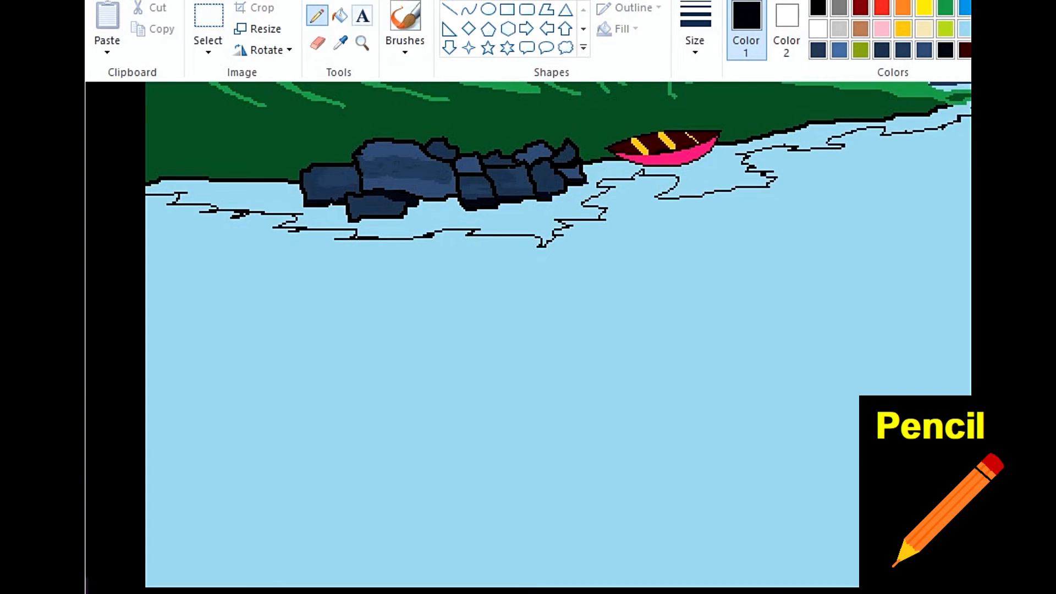
{"action": "left_click", "coordinate": [340, 16]}
{"action": "left_click", "coordinate": [435, 216]}
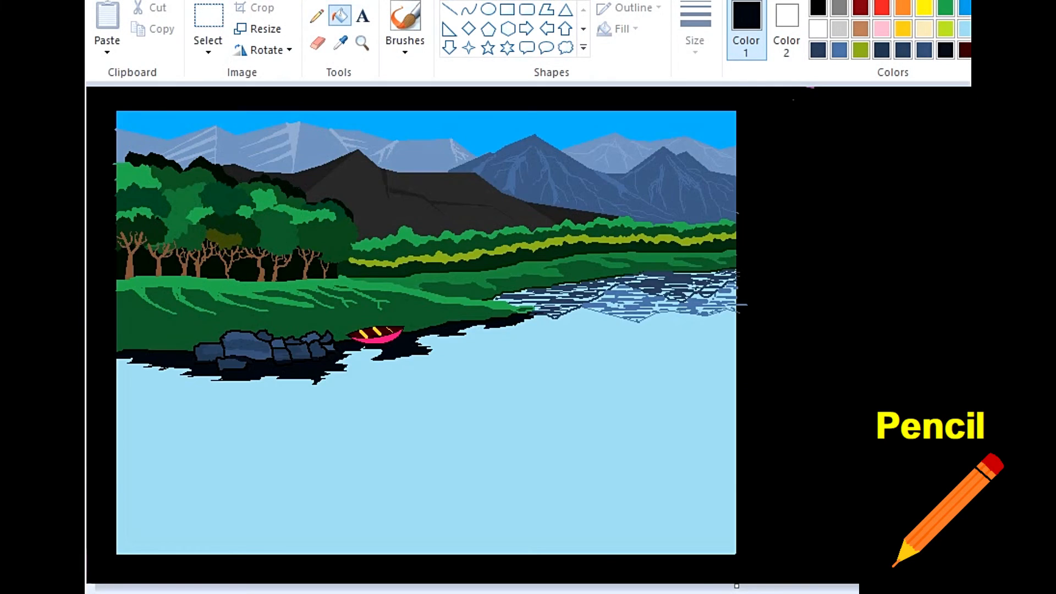
{"action": "left_click", "coordinate": [377, 335]}
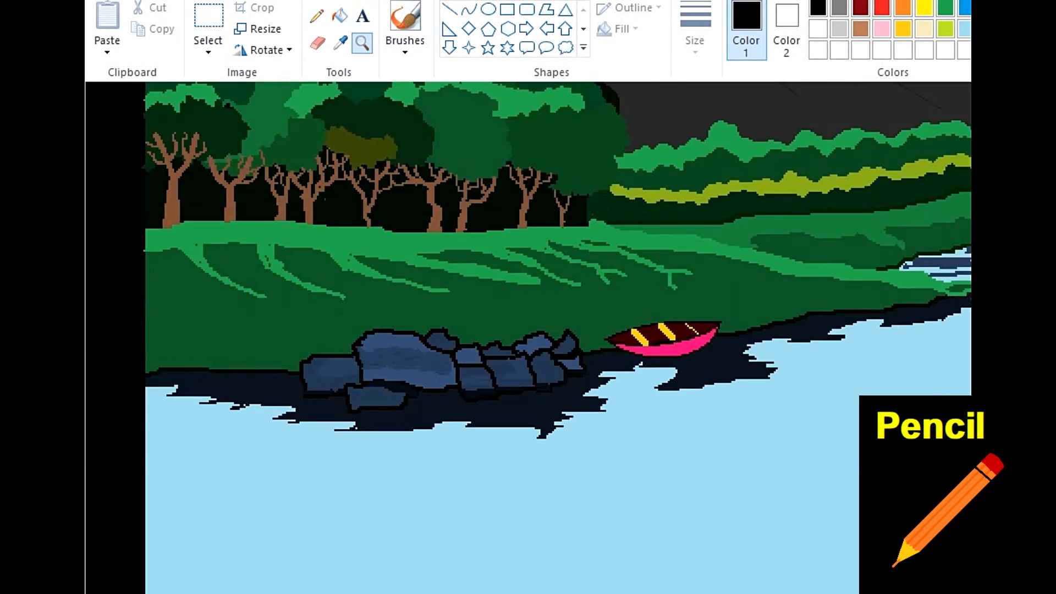
Sample the boat hull's bright pink and darken it into a deep magenta drawing colour
{"action": "left_click", "coordinate": [667, 337]}
{"action": "left_click", "coordinate": [484, 229]}
{"action": "left_click", "coordinate": [341, 43]}
{"action": "left_click", "coordinate": [610, 283]}
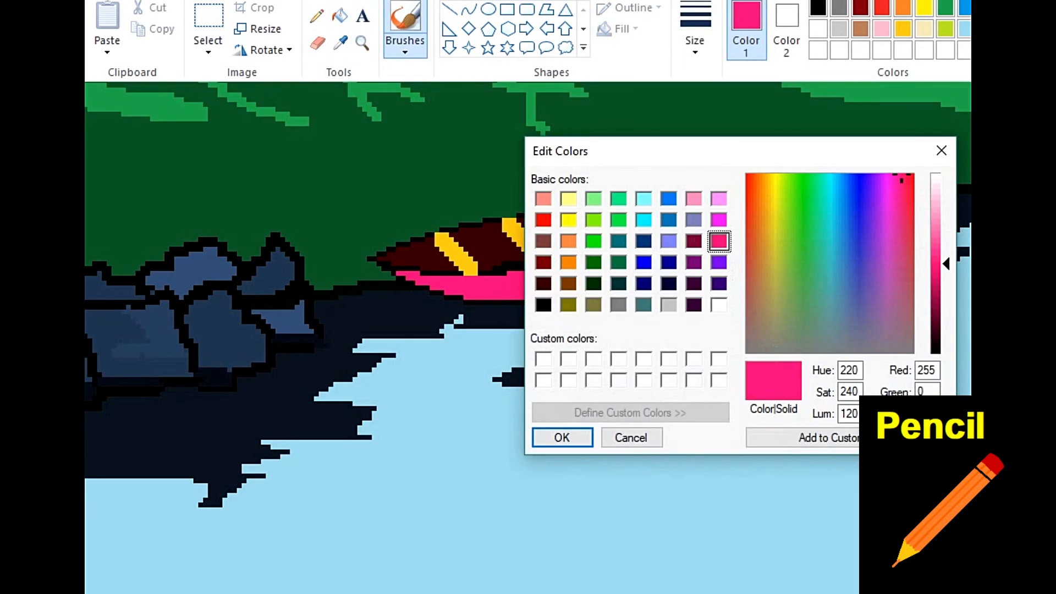
{"action": "left_click_drag", "start_coordinate": [945, 264], "coordinate": [945, 306]}
{"action": "left_click", "coordinate": [559, 436]}
Outline the boat's reflection in the water just below the hull with the Pencil and fill it with deep magenta
{"action": "left_click", "coordinate": [317, 15]}
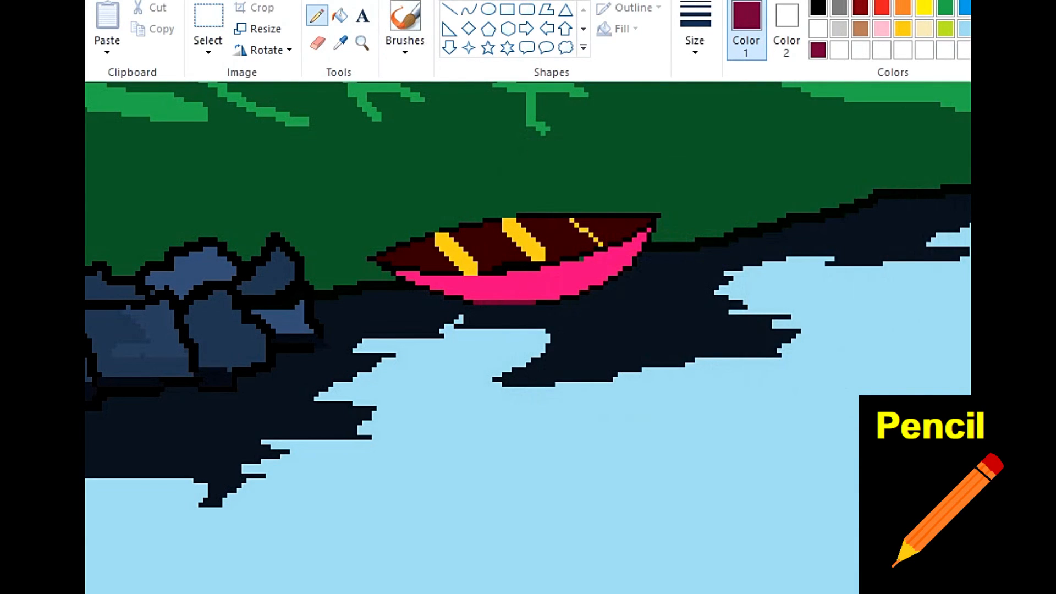
{"action": "left_click_drag", "start_coordinate": [573, 299], "coordinate": [653, 307]}
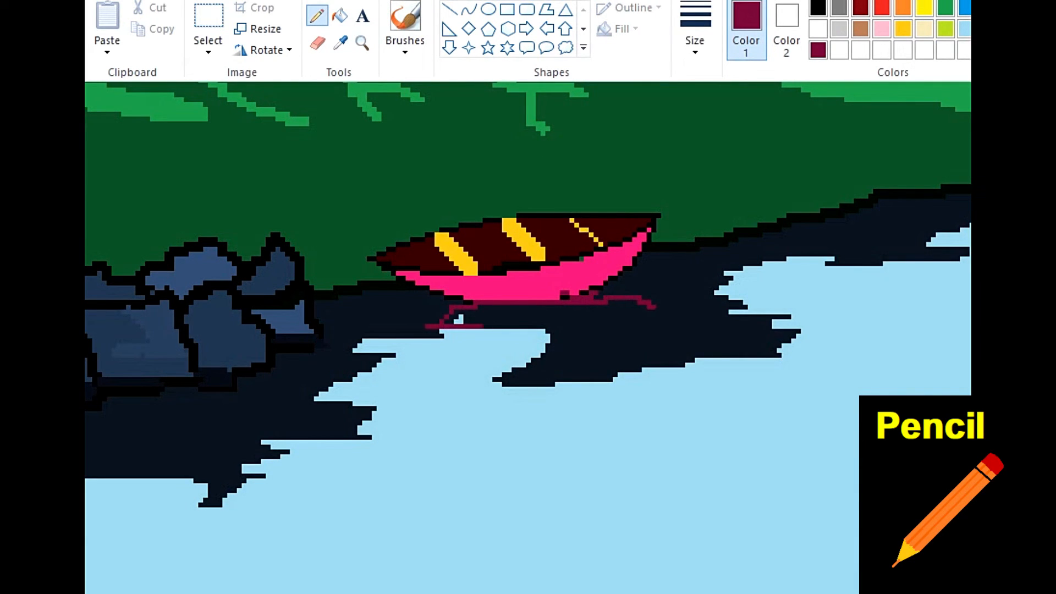
{"action": "mouse_move", "coordinate": [483, 326]}
{"action": "left_mouse_down"}
{"action": "mouse_move", "coordinate": [660, 322]}
{"action": "mouse_move", "coordinate": [478, 307]}
{"action": "left_mouse_up"}
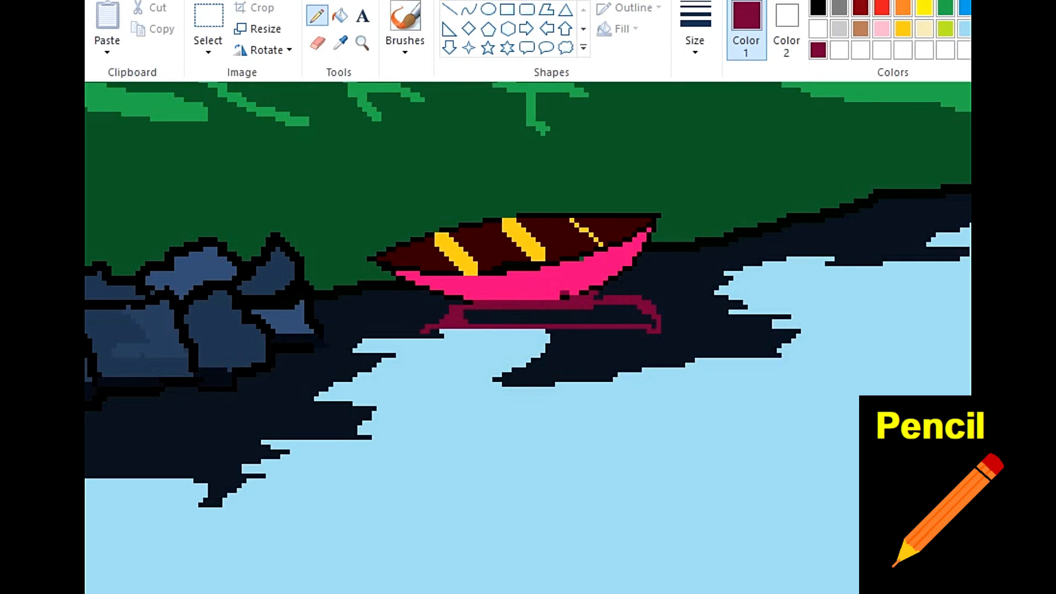
{"action": "left_click_drag", "start_coordinate": [419, 334], "coordinate": [632, 331]}
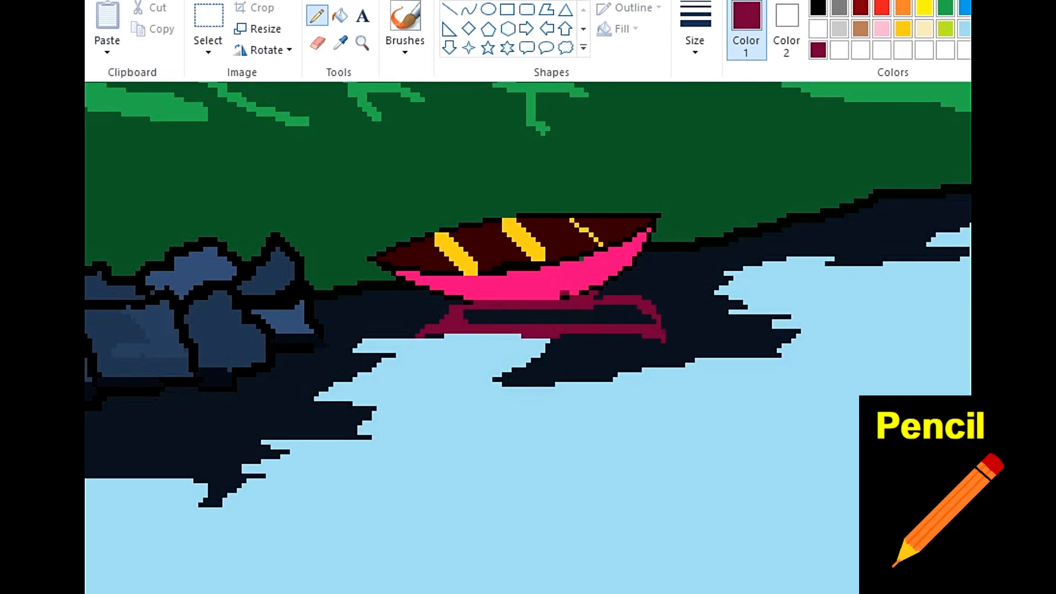
{"action": "left_click", "coordinate": [339, 15]}
{"action": "left_click", "coordinate": [560, 317]}
{"action": "left_click", "coordinate": [317, 15]}
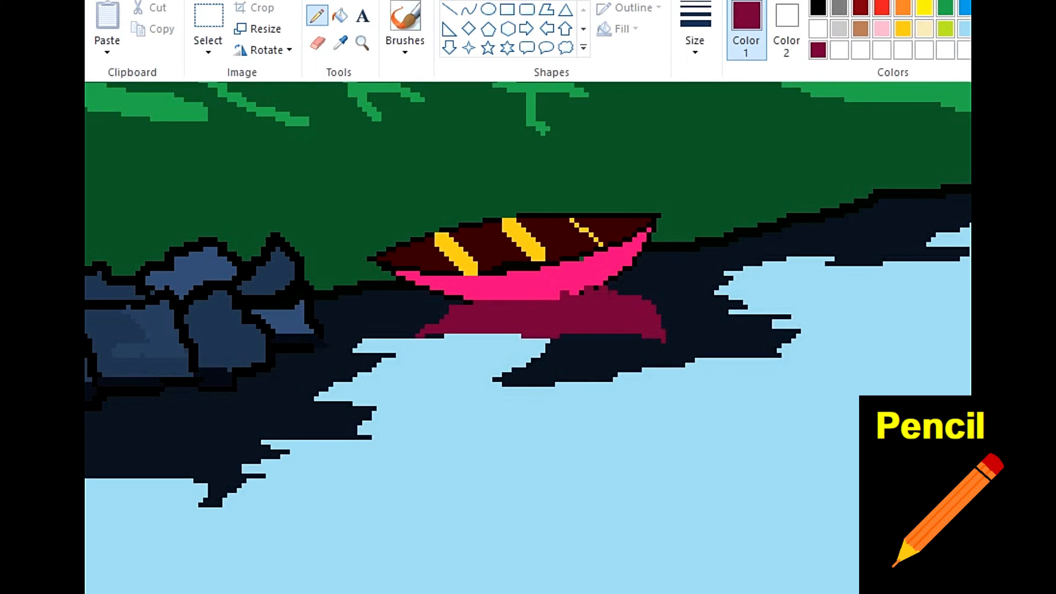
{"action": "scroll", "coordinate": [528, 338], "scroll_direction": "down", "scroll_amount": 4}
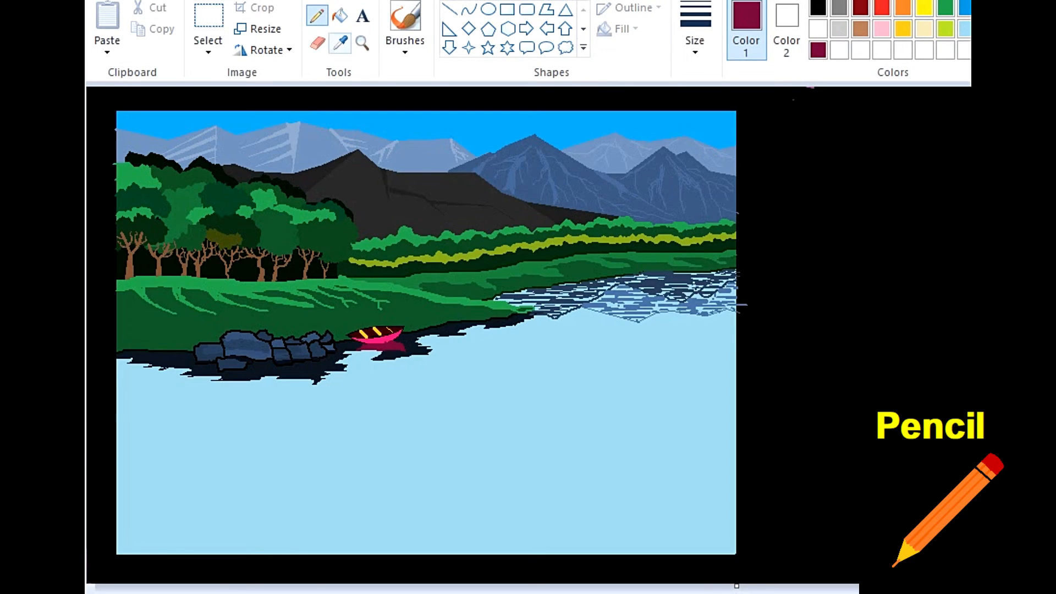
Try to fill the open lake water and the distant reflections with bright blue
{"action": "left_click", "coordinate": [340, 42]}
{"action": "left_click", "coordinate": [308, 372]}
{"action": "left_click", "coordinate": [339, 15]}
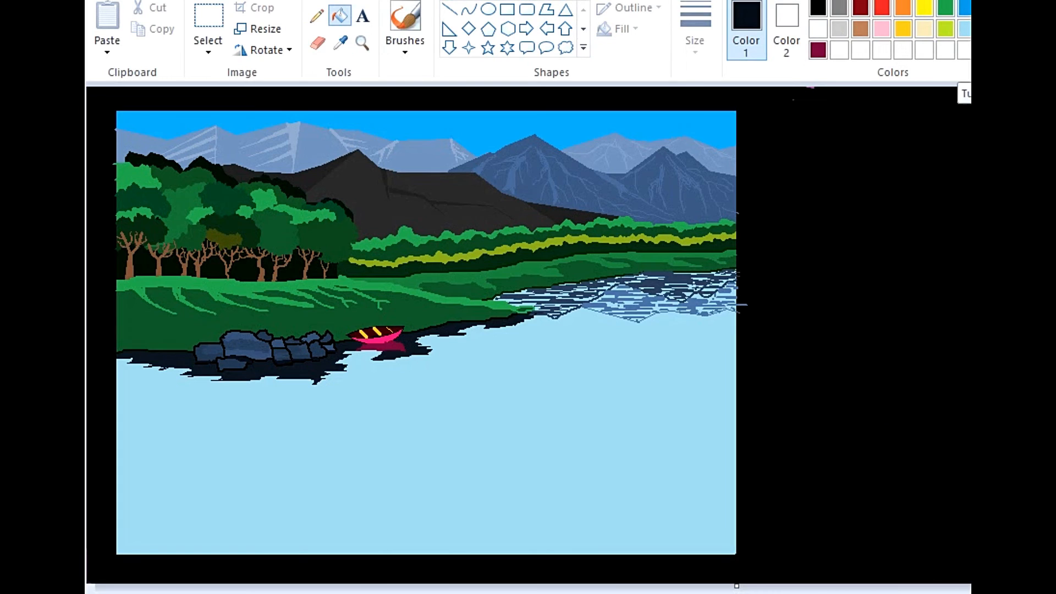
{"action": "left_click", "coordinate": [964, 8]}
{"action": "left_click", "coordinate": [426, 468]}
{"action": "left_click", "coordinate": [549, 297]}
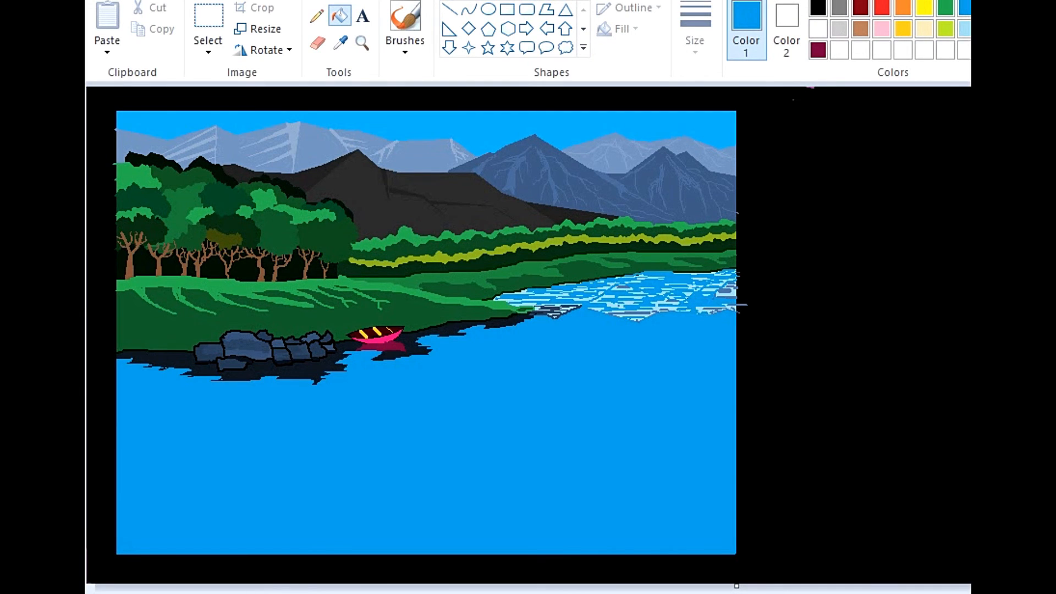
{"action": "key", "text": "ctrl+z"}
Outline a group of foreground rocks at the lake's lower right edge with the Pencil and fill them near-black
{"action": "left_click", "coordinate": [317, 15]}
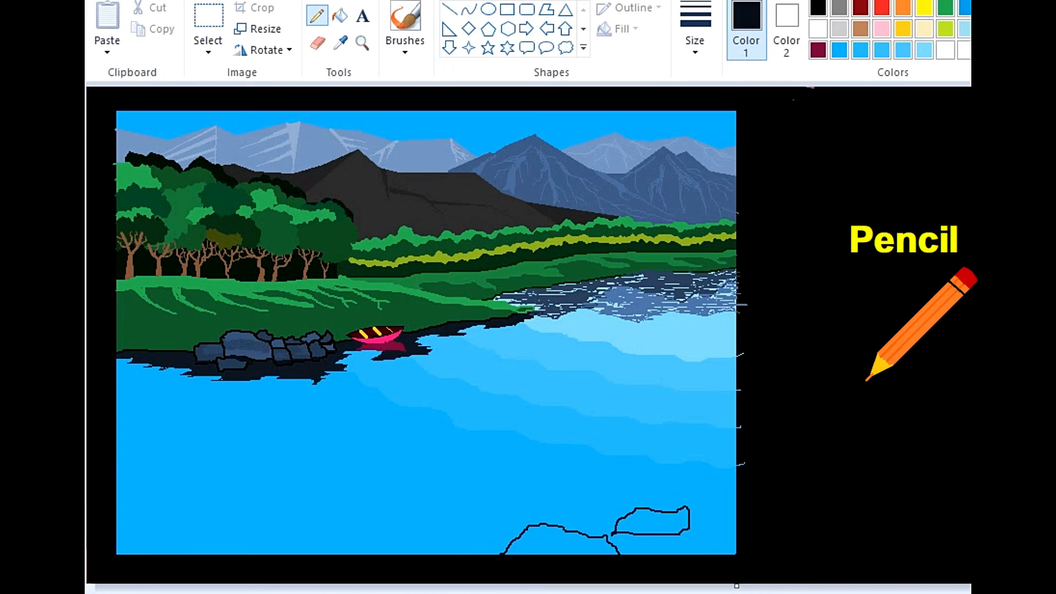
{"action": "key", "text": "Return"}
{"action": "left_click", "coordinate": [339, 16]}
{"action": "left_click", "coordinate": [649, 520]}
{"action": "scroll", "coordinate": [597, 530], "scroll_direction": "up", "scroll_amount": 2}
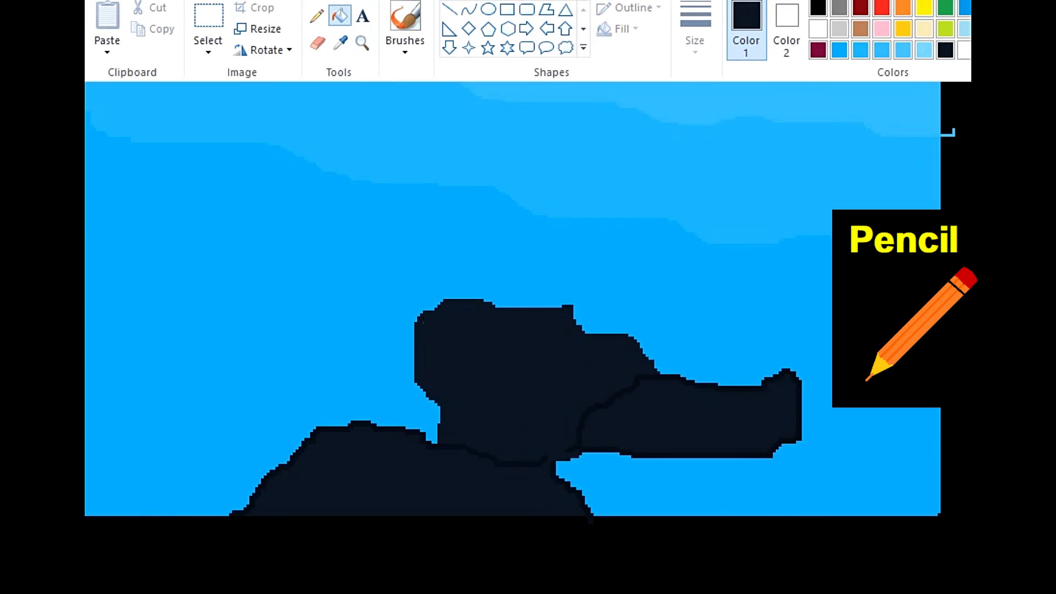
Add a rounded slate-blue rock above the rightmost foreground rock and widen that dark rock's right side with near-black
{"action": "left_click", "coordinate": [317, 15]}
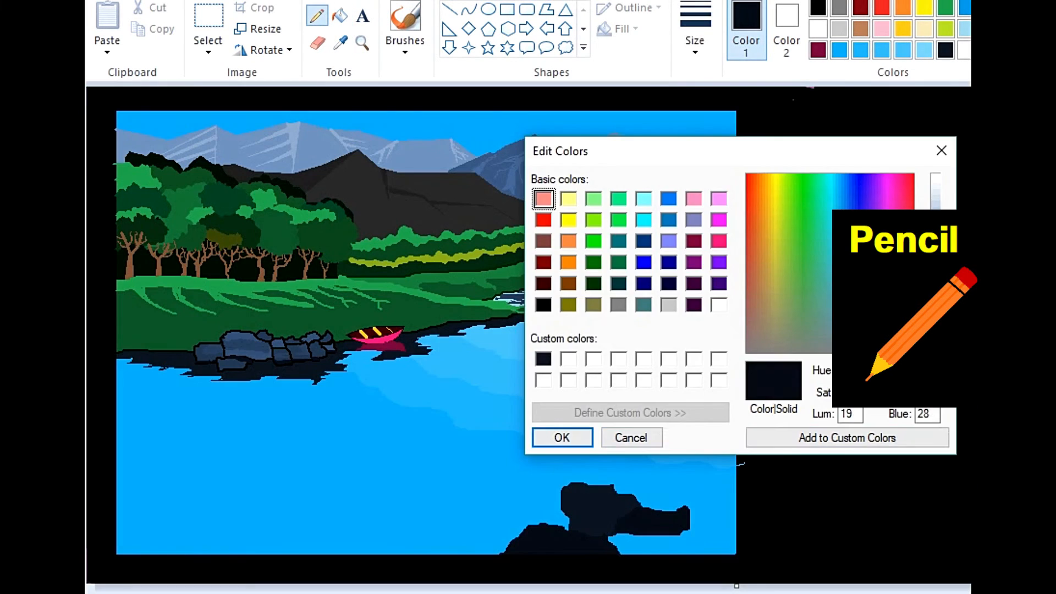
{"action": "key", "text": "Return"}
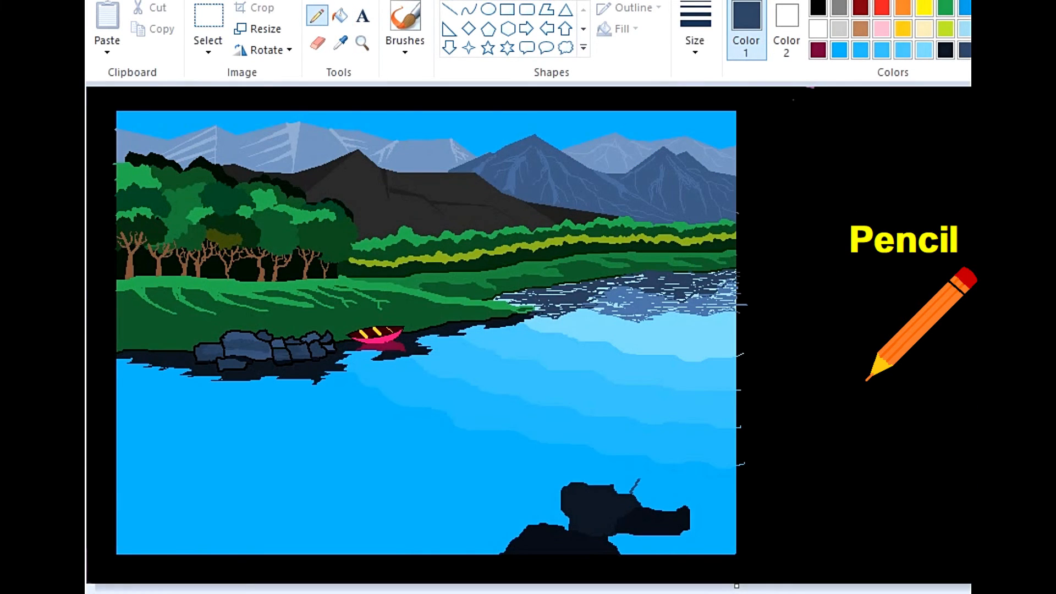
{"action": "left_click", "coordinate": [339, 16]}
{"action": "left_click", "coordinate": [664, 493]}
{"action": "left_click", "coordinate": [317, 16]}
{"action": "left_click_drag", "start_coordinate": [696, 488], "coordinate": [689, 532]}
{"action": "left_click", "coordinate": [340, 16]}
{"action": "left_click", "coordinate": [692, 514]}
Add a slate-blue rock on top of the central foreground rock and a near-black one behind it on the right
{"action": "left_click", "coordinate": [317, 15]}
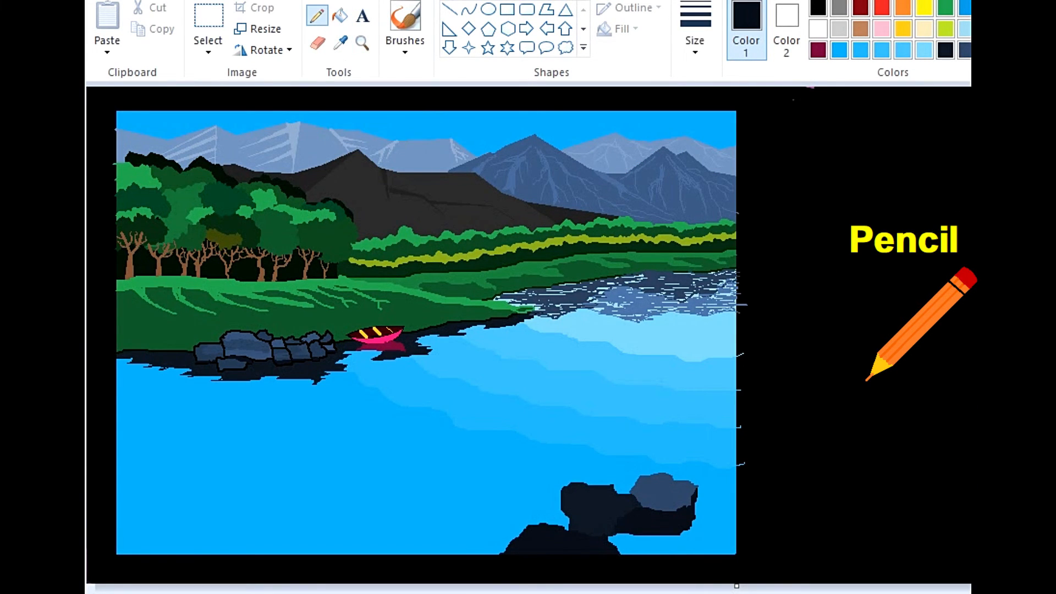
{"action": "key", "text": "Return"}
{"action": "left_click", "coordinate": [340, 15]}
{"action": "left_click", "coordinate": [606, 472]}
{"action": "mouse_move", "coordinate": [568, 484]}
{"action": "left_mouse_down"}
{"action": "mouse_move", "coordinate": [644, 475]}
{"action": "mouse_move", "coordinate": [698, 487]}
{"action": "left_mouse_up"}
{"action": "left_click", "coordinate": [317, 15]}
{"action": "left_click", "coordinate": [946, 50]}
{"action": "left_click", "coordinate": [340, 16]}
{"action": "left_click", "coordinate": [667, 466]}
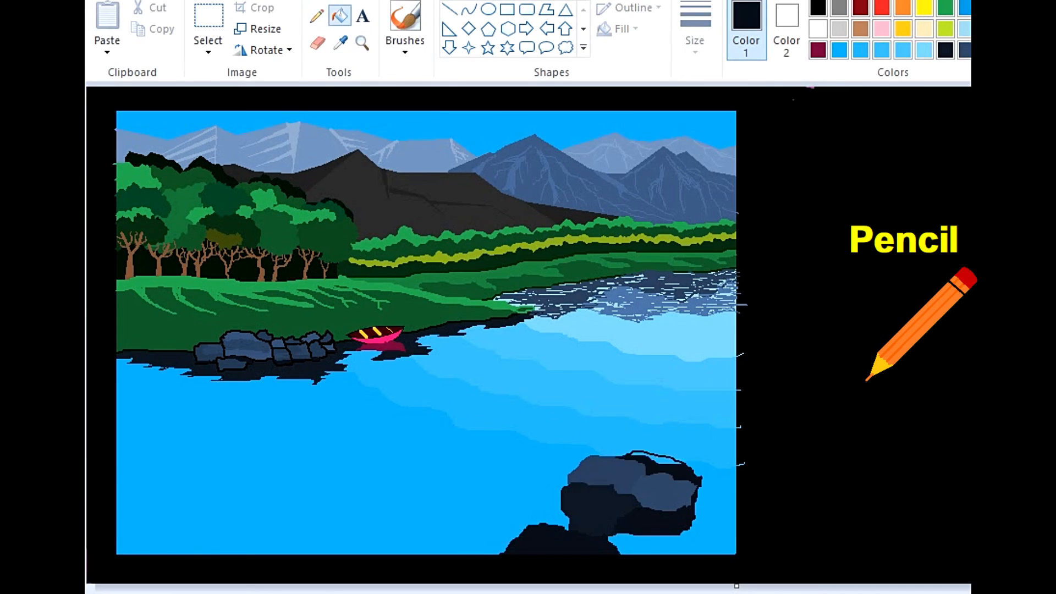
Add a near-black rock at the pile's upper left and a small slate-blue rock on its left edge, undoing the stray fill
{"action": "left_click", "coordinate": [317, 15]}
{"action": "left_click", "coordinate": [561, 437]}
{"action": "mouse_move", "coordinate": [599, 455]}
{"action": "left_mouse_down"}
{"action": "mouse_move", "coordinate": [589, 435]}
{"action": "mouse_move", "coordinate": [568, 468]}
{"action": "mouse_move", "coordinate": [551, 466]}
{"action": "mouse_move", "coordinate": [568, 487]}
{"action": "left_mouse_up"}
{"action": "left_click", "coordinate": [340, 16]}
{"action": "left_click", "coordinate": [588, 448]}
{"action": "left_click", "coordinate": [317, 15]}
{"action": "left_click", "coordinate": [340, 16]}
{"action": "left_click", "coordinate": [557, 477]}
{"action": "left_click", "coordinate": [561, 436]}
{"action": "left_click", "coordinate": [923, 50]}
{"action": "left_click", "coordinate": [588, 448]}
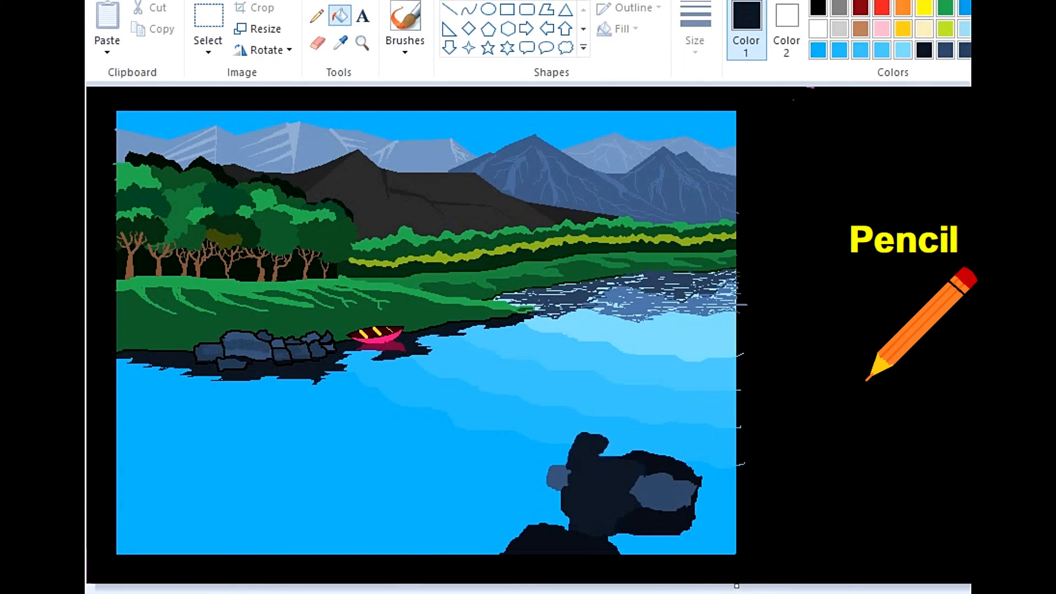
{"action": "key", "text": "ctrl+z"}
Outline a dark slate rock across the top of the pile, fill it, and recolour the lowest rock dark slate
{"action": "left_click", "coordinate": [340, 43]}
{"action": "left_click", "coordinate": [317, 15]}
{"action": "left_click_drag", "start_coordinate": [608, 438], "coordinate": [690, 470]}
{"action": "left_click", "coordinate": [340, 16]}
{"action": "left_click", "coordinate": [638, 445]}
{"action": "left_click", "coordinate": [340, 43]}
{"action": "left_click", "coordinate": [561, 541]}
Outline a jagged charcoal shadow along the waterline below the right side of the foreground rocks and fill it
{"action": "left_click", "coordinate": [317, 16]}
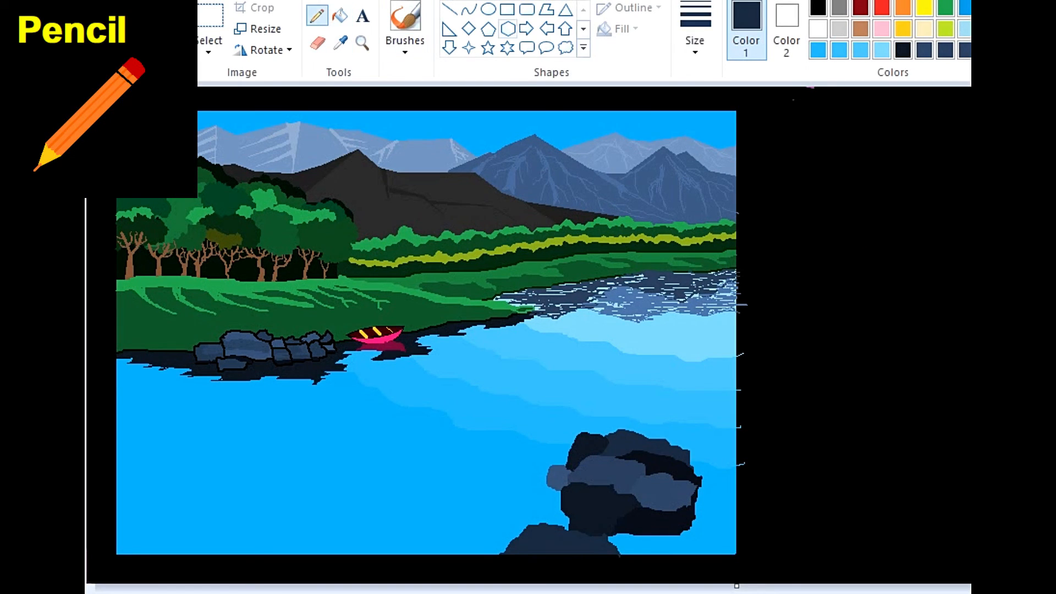
{"action": "left_click", "coordinate": [362, 43]}
{"action": "left_click", "coordinate": [576, 449]}
{"action": "left_click", "coordinate": [317, 16]}
{"action": "left_click", "coordinate": [818, 8]}
{"action": "left_click", "coordinate": [561, 436]}
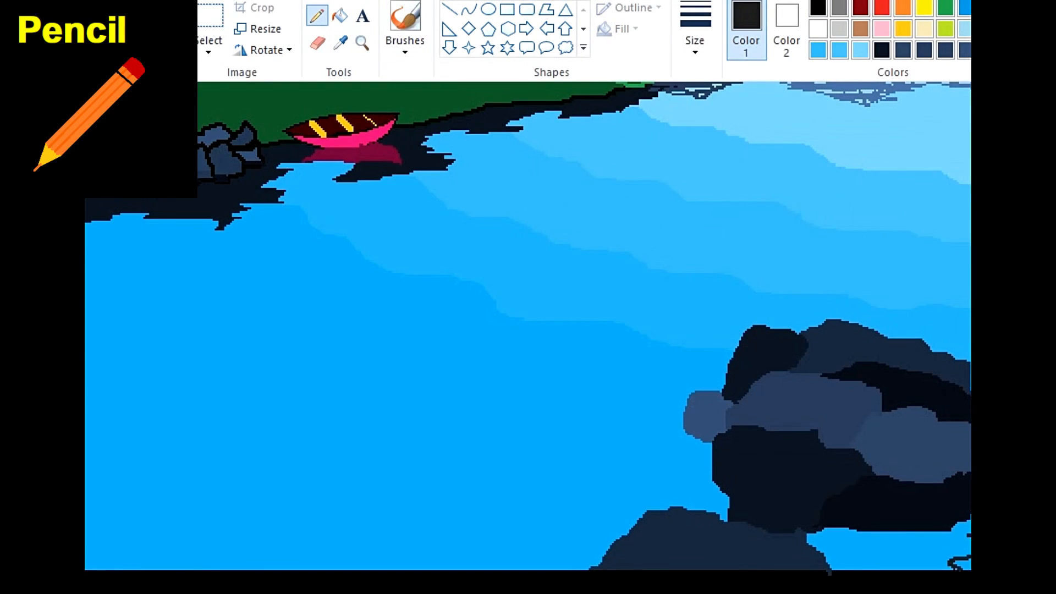
{"action": "left_click_drag", "start_coordinate": [970, 539], "coordinate": [849, 569]}
{"action": "left_click_drag", "start_coordinate": [971, 545], "coordinate": [914, 556]}
{"action": "left_click", "coordinate": [340, 15]}
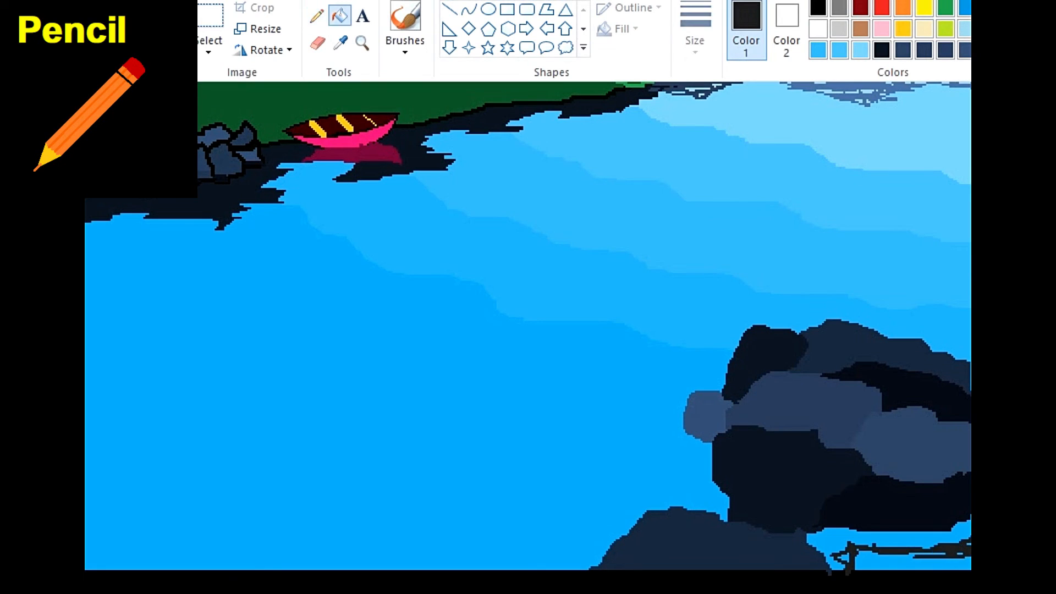
{"action": "left_click", "coordinate": [891, 540]}
Outline a shadow under the small left rock and fill the foreground rocks' water shadows with very dark navy
{"action": "left_click", "coordinate": [317, 15]}
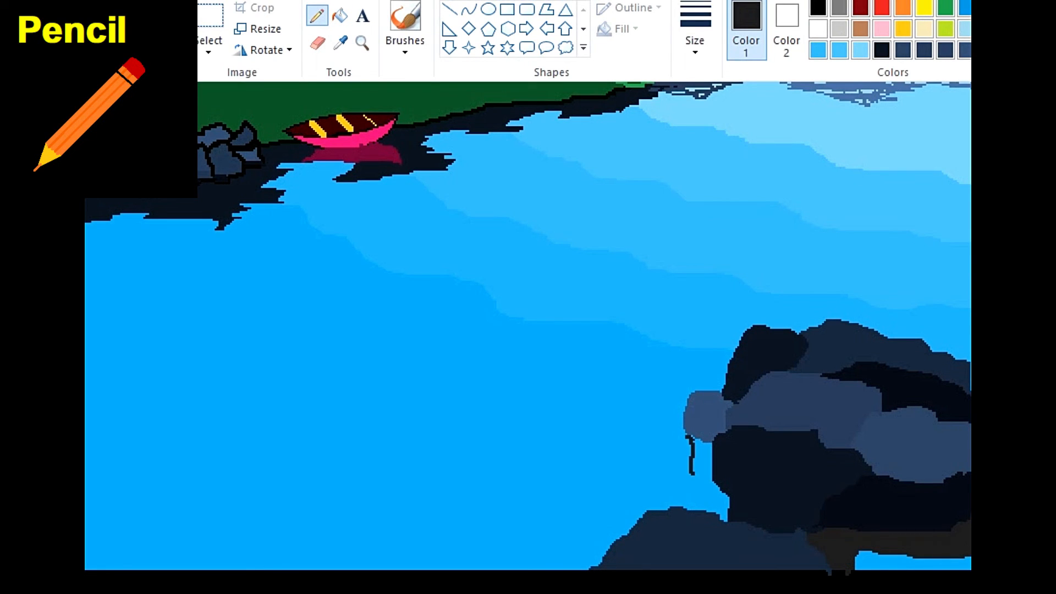
{"action": "left_click_drag", "start_coordinate": [692, 474], "coordinate": [722, 513]}
{"action": "left_click", "coordinate": [340, 15]}
{"action": "left_click", "coordinate": [340, 42]}
{"action": "left_click", "coordinate": [561, 436]}
{"action": "left_click", "coordinate": [317, 15]}
{"action": "left_click", "coordinate": [339, 42]}
Recolour the foreground rock faces, using charcoal for the central hollow and strip, and slate blue for the upper and lower right faces
{"action": "left_click", "coordinate": [362, 43]}
{"action": "left_click", "coordinate": [583, 456]}
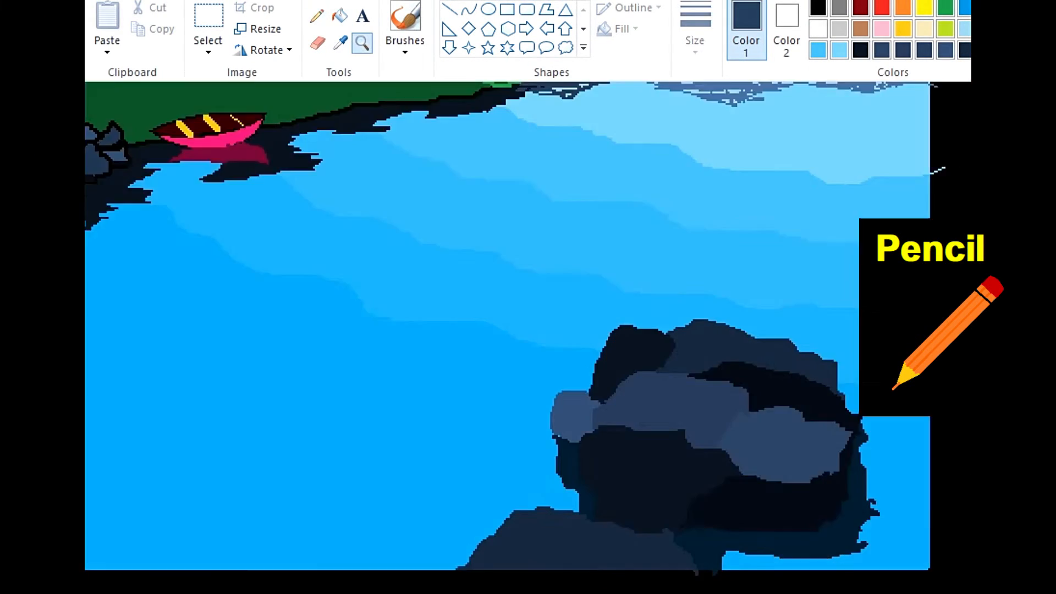
{"action": "left_click", "coordinate": [715, 440]}
{"action": "left_click", "coordinate": [316, 16]}
{"action": "left_click", "coordinate": [340, 16]}
{"action": "left_click", "coordinate": [632, 431]}
{"action": "left_click", "coordinate": [649, 308]}
{"action": "left_click", "coordinate": [604, 479]}
{"action": "left_click", "coordinate": [633, 374]}
{"action": "left_click", "coordinate": [429, 355]}
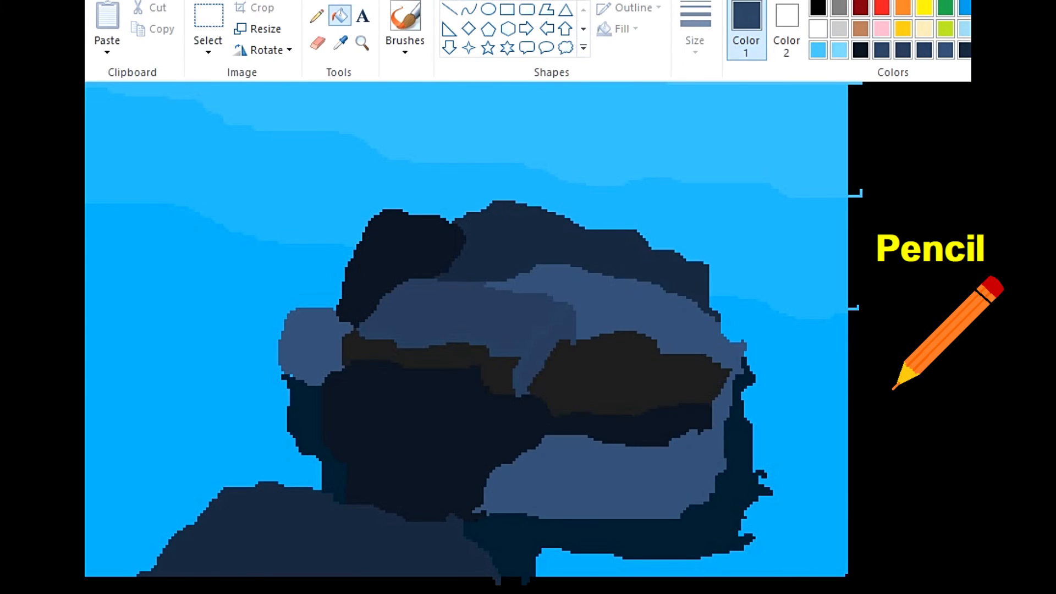
Mix a lighter slate blue, outline a highlight band along the dark front rock's upper edge and right side, and fill it
{"action": "left_click", "coordinate": [317, 16]}
{"action": "left_click", "coordinate": [1041, 29]}
{"action": "left_click", "coordinate": [846, 288]}
{"action": "left_click", "coordinate": [561, 436]}
{"action": "left_click_drag", "start_coordinate": [328, 379], "coordinate": [501, 463]}
{"action": "left_click", "coordinate": [340, 16]}
{"action": "left_click", "coordinate": [523, 421]}
Close off the strip beneath the charcoal hollow with the Pencil and fill it with dark slate
{"action": "left_click", "coordinate": [317, 16]}
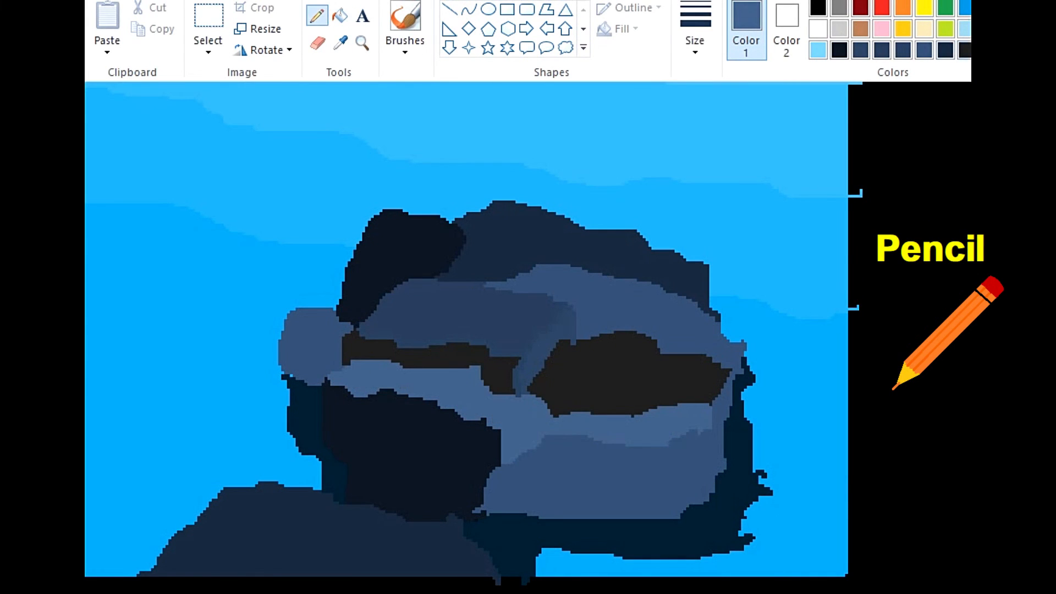
{"action": "left_click", "coordinate": [946, 50]}
{"action": "left_click_drag", "start_coordinate": [552, 417], "coordinate": [552, 434]}
{"action": "left_click", "coordinate": [340, 16]}
{"action": "left_click", "coordinate": [632, 428]}
Draw dark slate Pencil cracks on the upper and lower right rock faces and at the end of the highlight band
{"action": "left_click", "coordinate": [317, 15]}
{"action": "mouse_move", "coordinate": [513, 463]}
{"action": "left_mouse_down"}
{"action": "mouse_move", "coordinate": [601, 467]}
{"action": "mouse_move", "coordinate": [534, 472]}
{"action": "left_mouse_up"}
{"action": "mouse_move", "coordinate": [577, 313]}
{"action": "left_mouse_down"}
{"action": "mouse_move", "coordinate": [653, 323]}
{"action": "mouse_move", "coordinate": [713, 348]}
{"action": "left_mouse_up"}
{"action": "left_click_drag", "start_coordinate": [669, 444], "coordinate": [672, 483]}
{"action": "left_click_drag", "start_coordinate": [695, 432], "coordinate": [698, 456]}
{"action": "left_click_drag", "start_coordinate": [708, 431], "coordinate": [709, 483]}
{"action": "left_click_drag", "start_coordinate": [522, 412], "coordinate": [482, 423]}
{"action": "left_click_drag", "start_coordinate": [482, 423], "coordinate": [522, 417]}
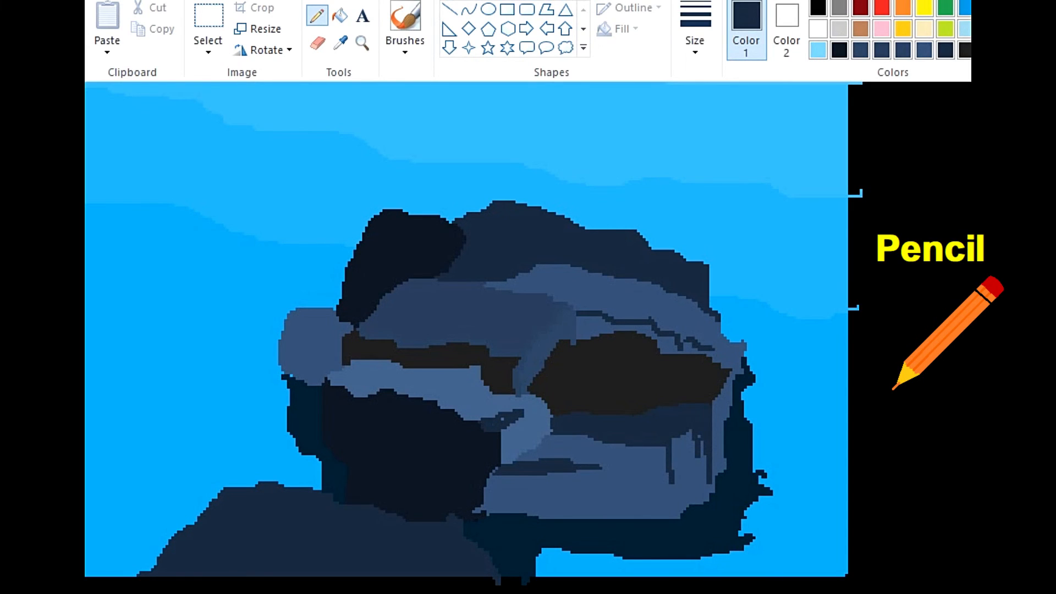
Draw Pencil cracks on the central slab, the dark front rock and the near-black rock at the pile's upper left
{"action": "left_click_drag", "start_coordinate": [451, 318], "coordinate": [413, 346]}
{"action": "left_click_drag", "start_coordinate": [526, 318], "coordinate": [501, 349]}
{"action": "left_click_drag", "start_coordinate": [386, 392], "coordinate": [380, 431]}
{"action": "left_click_drag", "start_coordinate": [456, 419], "coordinate": [471, 472]}
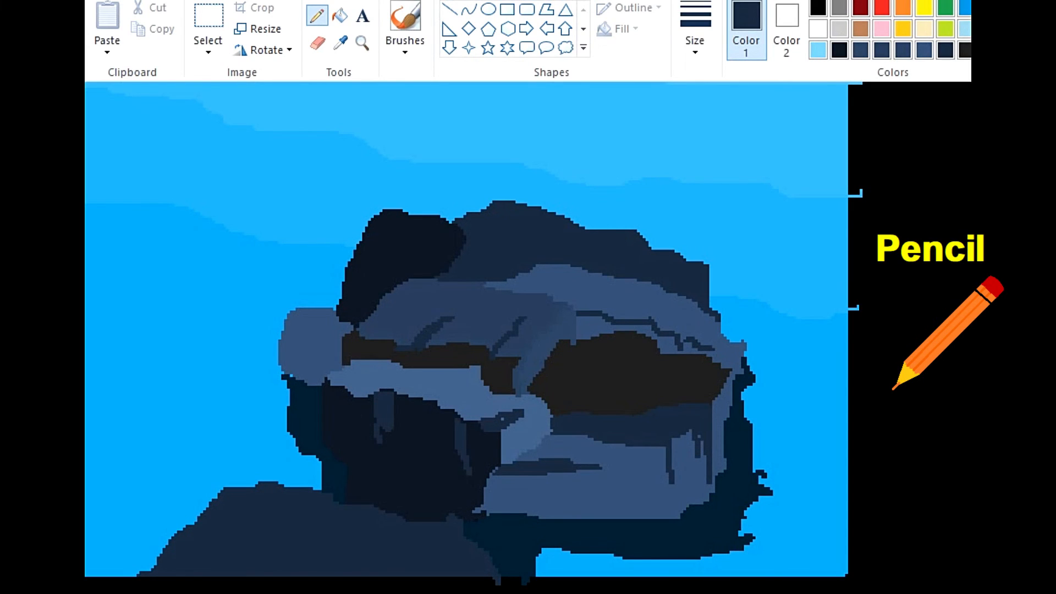
{"action": "left_click_drag", "start_coordinate": [403, 240], "coordinate": [370, 259]}
Darken the lower right rock's bottom edge with Pencil strokes and add short vertical cracks rising from it
{"action": "mouse_move", "coordinate": [636, 517]}
{"action": "left_mouse_down"}
{"action": "mouse_move", "coordinate": [676, 517]}
{"action": "mouse_move", "coordinate": [696, 503]}
{"action": "left_mouse_up"}
{"action": "left_click_drag", "start_coordinate": [696, 504], "coordinate": [713, 497]}
{"action": "left_click_drag", "start_coordinate": [636, 518], "coordinate": [538, 514]}
{"action": "left_click_drag", "start_coordinate": [627, 512], "coordinate": [627, 493]}
{"action": "left_click_drag", "start_coordinate": [582, 510], "coordinate": [582, 488]}
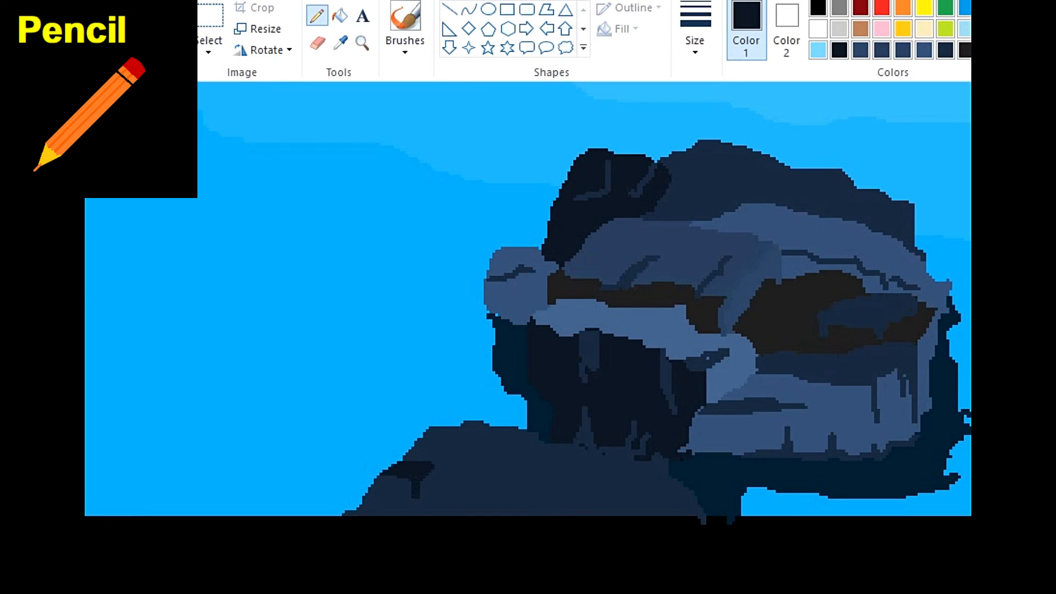
Draw near-black Pencil cracks along the top edge and across the face of the lowest foreground rock
{"action": "left_click_drag", "start_coordinate": [541, 444], "coordinate": [647, 455]}
{"action": "left_click_drag", "start_coordinate": [534, 456], "coordinate": [570, 454]}
{"action": "left_click_drag", "start_coordinate": [635, 465], "coordinate": [651, 507]}
{"action": "left_click_drag", "start_coordinate": [515, 466], "coordinate": [445, 477]}
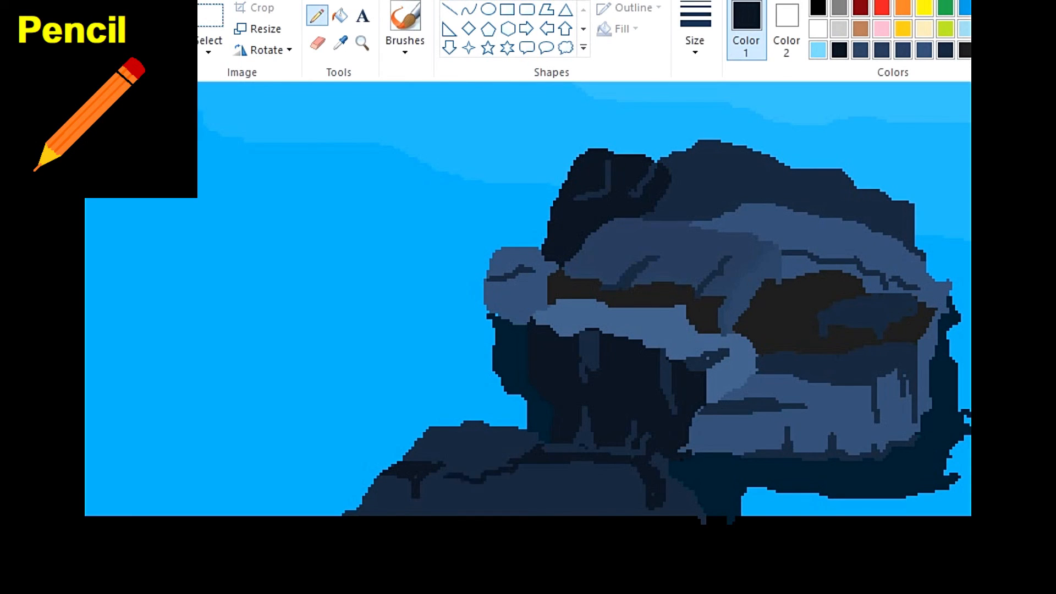
{"action": "mouse_move", "coordinate": [526, 488]}
{"action": "left_mouse_down"}
{"action": "mouse_move", "coordinate": [632, 468]}
{"action": "mouse_move", "coordinate": [626, 500]}
{"action": "mouse_move", "coordinate": [569, 479]}
{"action": "mouse_move", "coordinate": [600, 466]}
{"action": "left_mouse_up"}
{"action": "left_click_drag", "start_coordinate": [446, 474], "coordinate": [561, 450]}
{"action": "left_click_drag", "start_coordinate": [441, 461], "coordinate": [509, 440]}
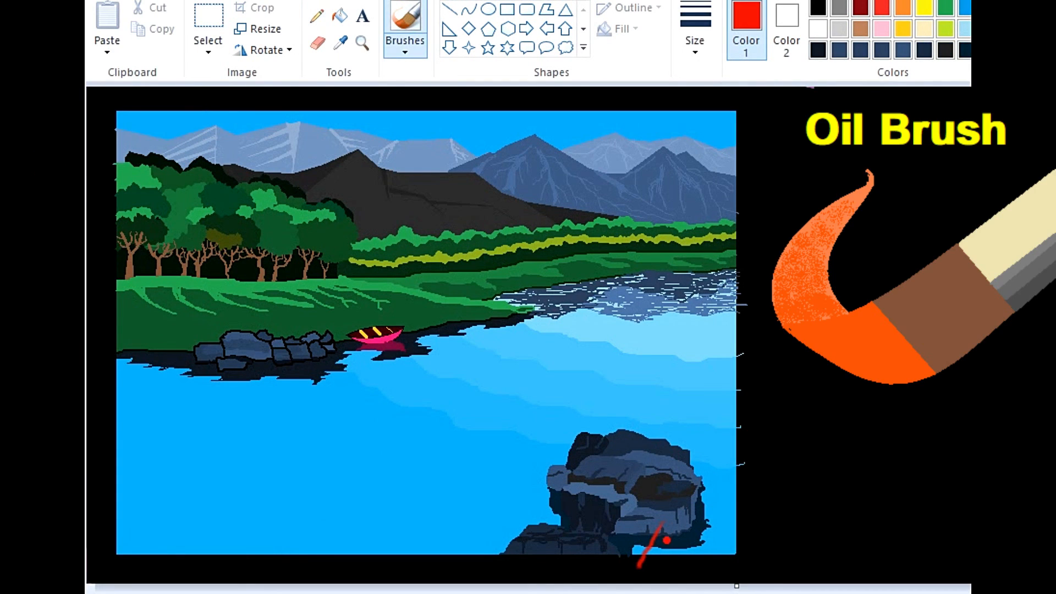